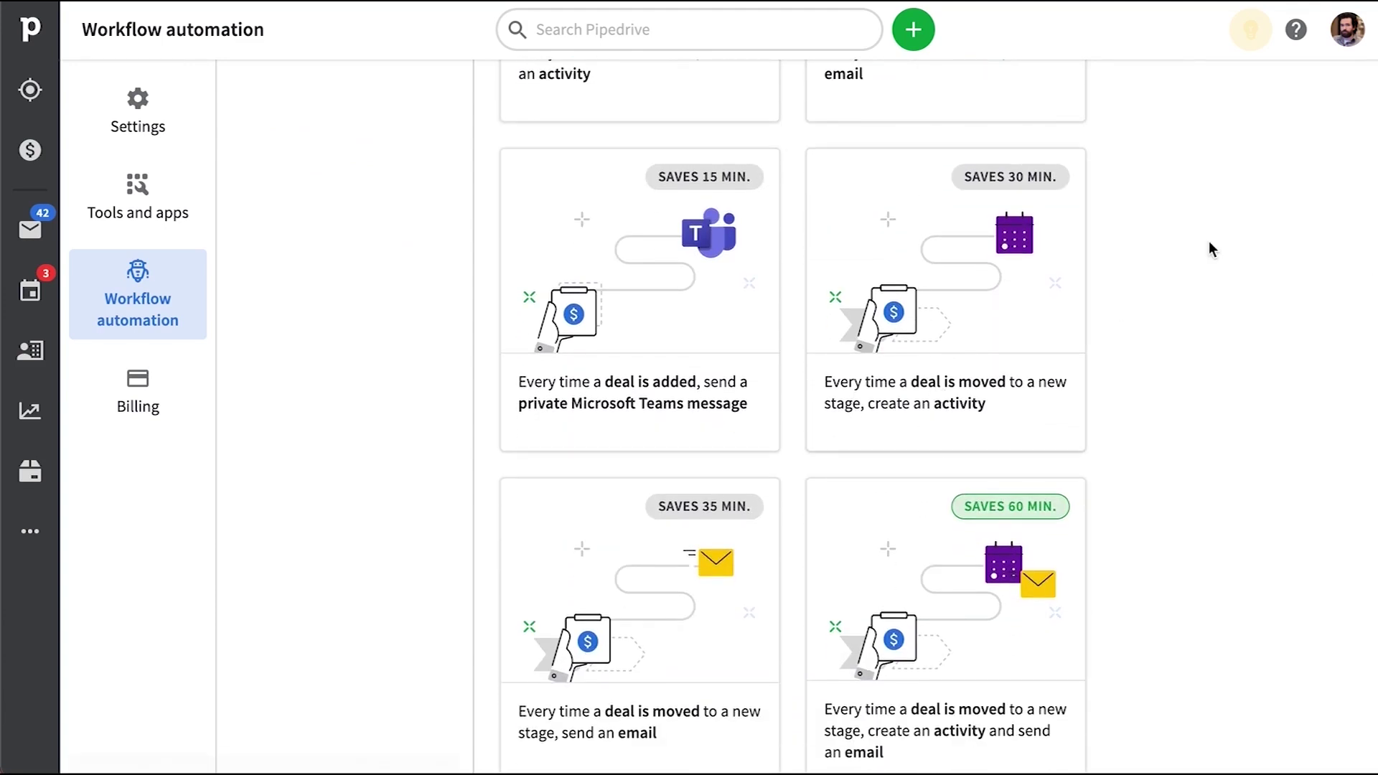
# Turn on Create workflows for the Regular user permission set in Company settings
pyautogui.click(1346, 29)
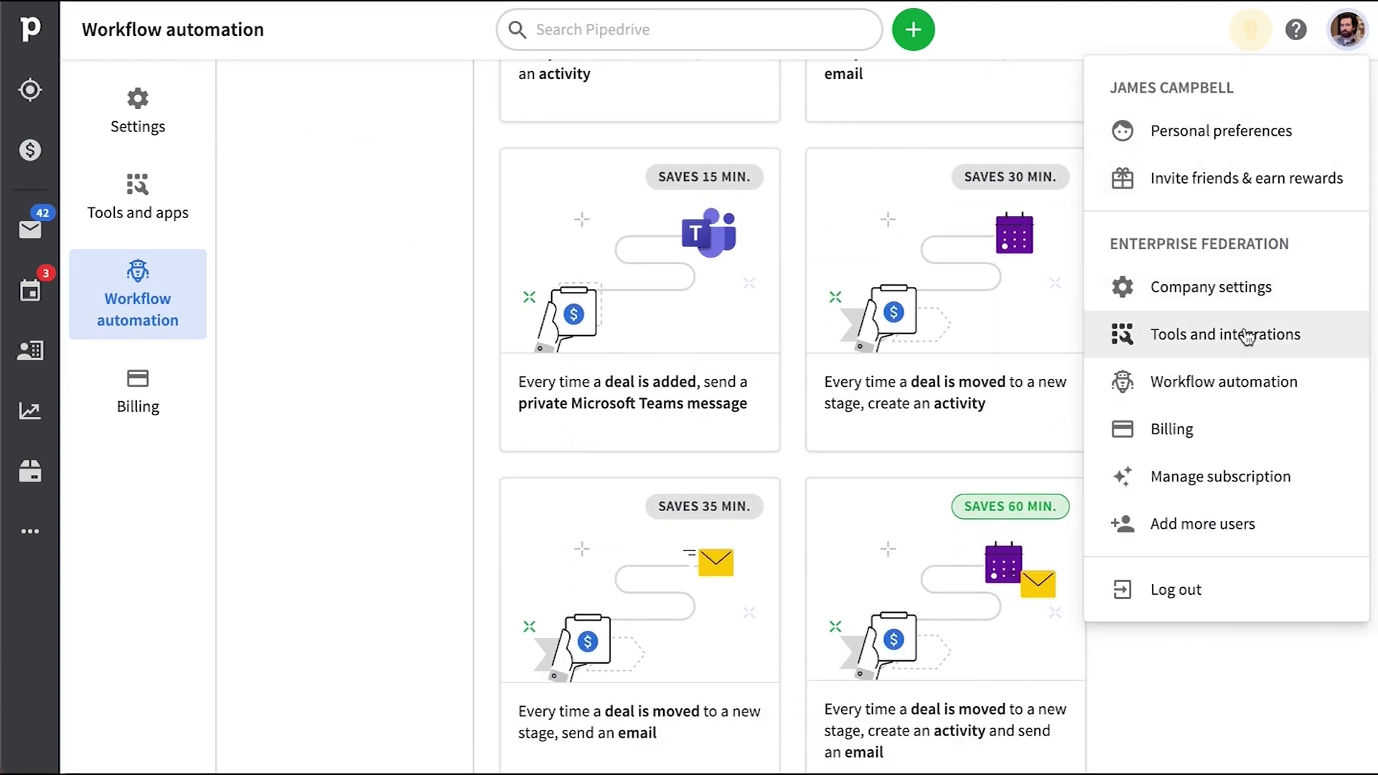
pyautogui.click(1209, 287)
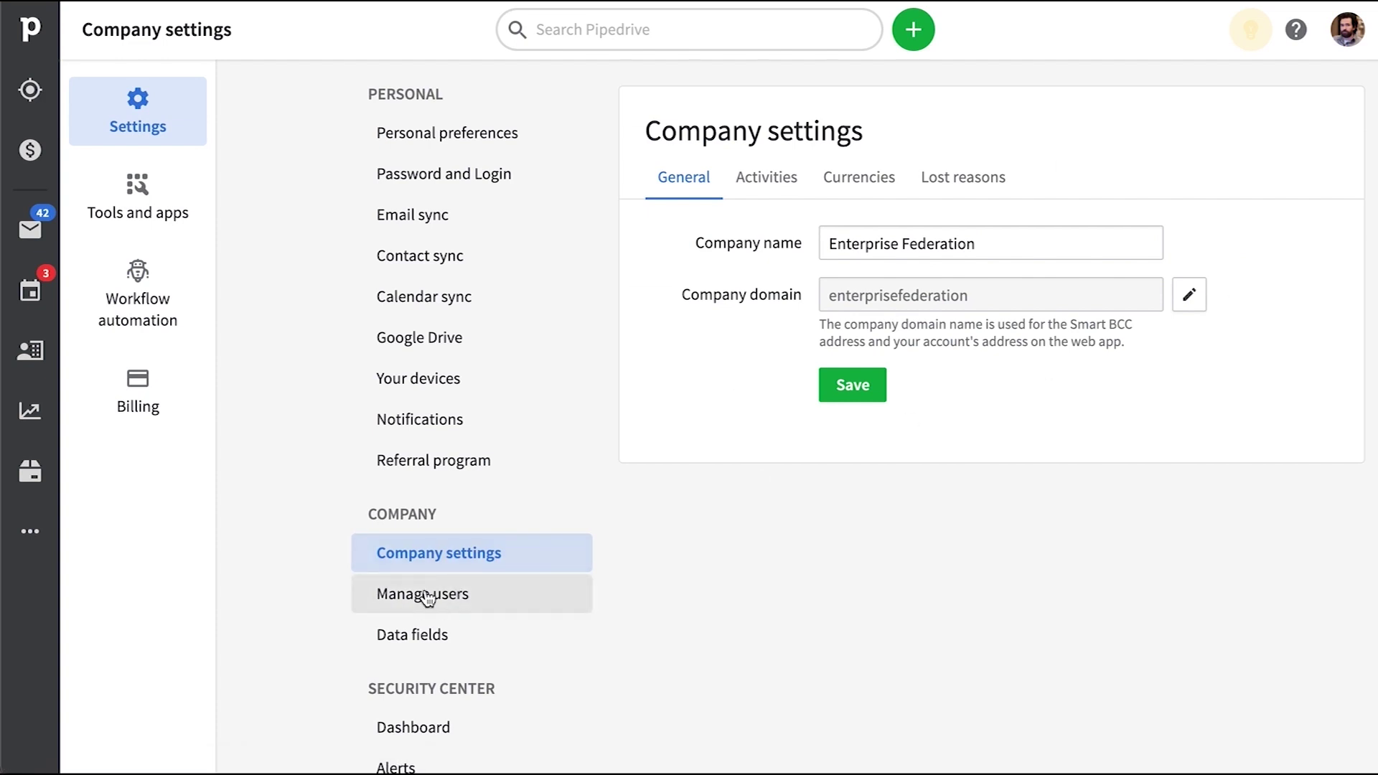
pyautogui.click(453, 593)
pyautogui.click(744, 177)
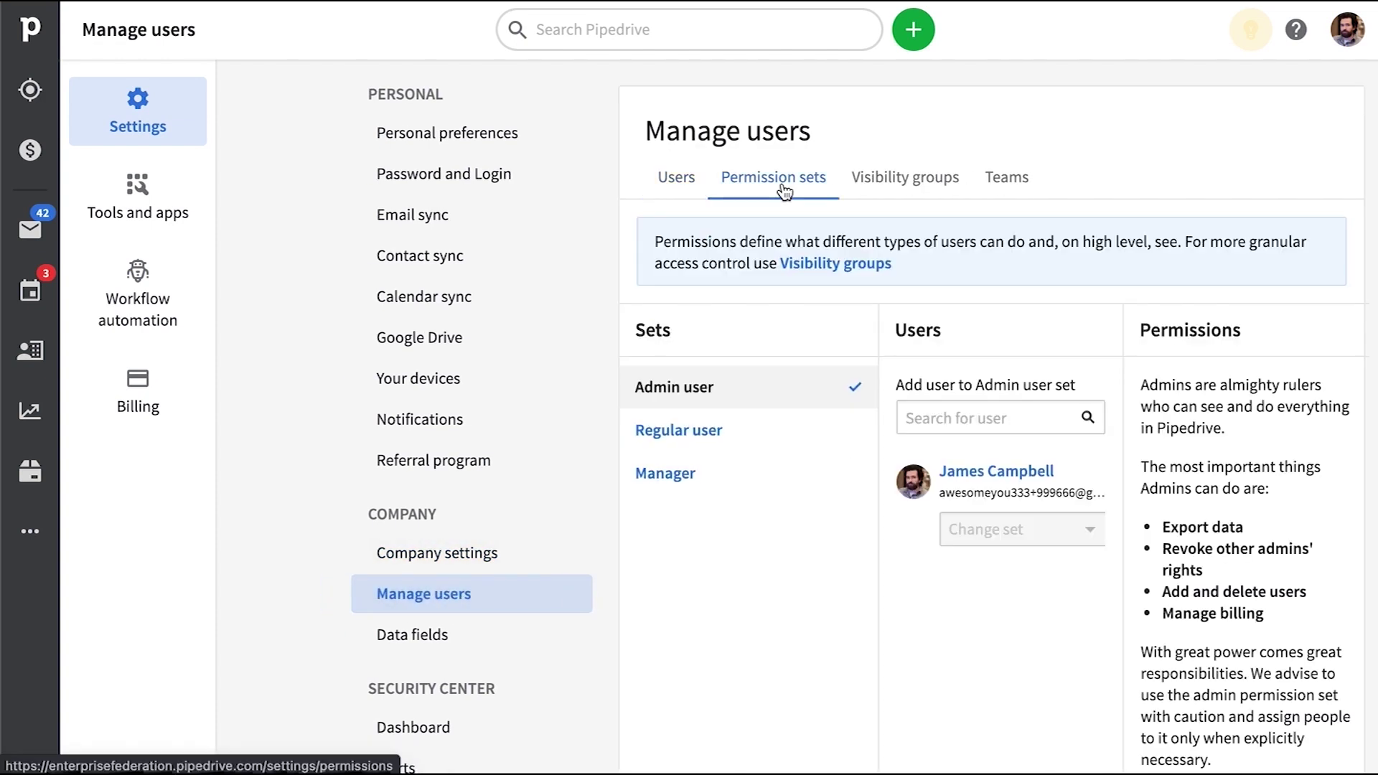
pyautogui.click(713, 429)
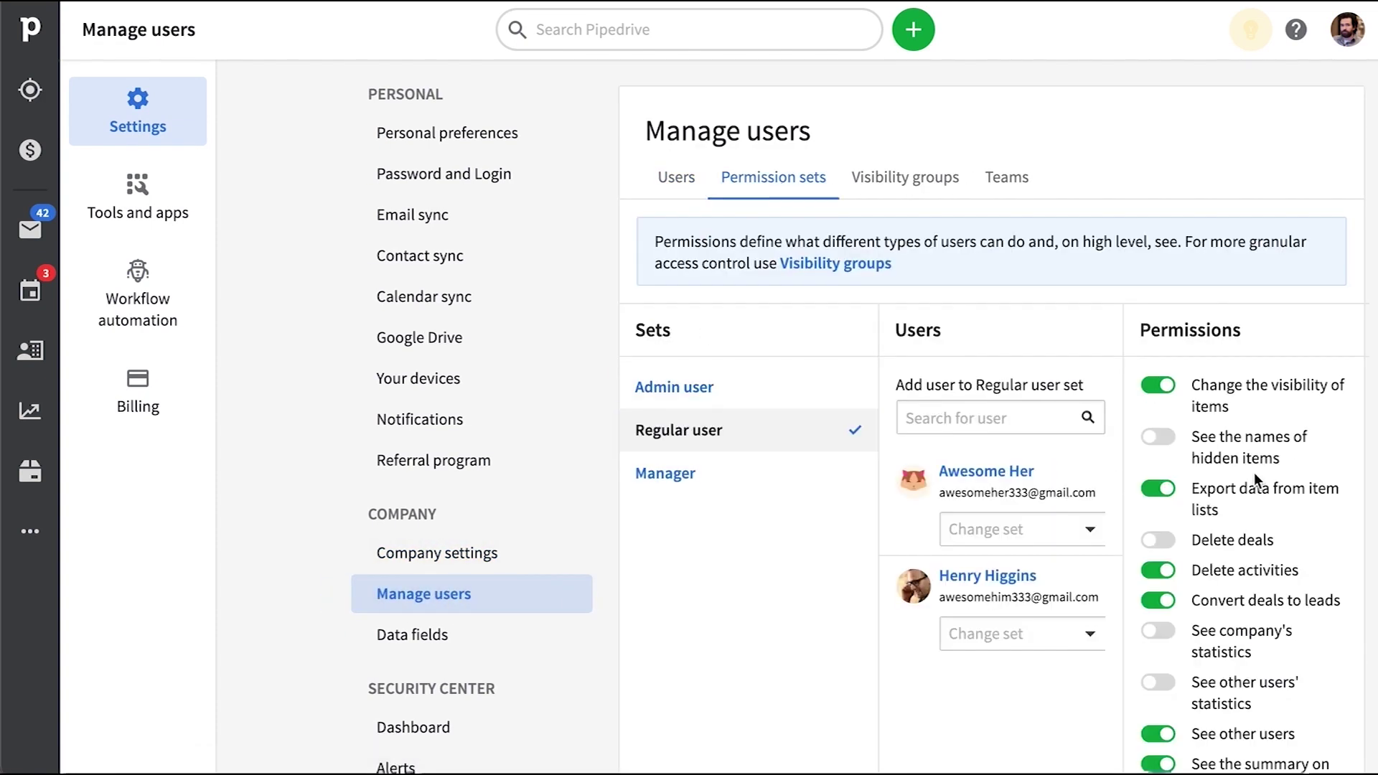
pyautogui.scroll(-10, 1250, 343)
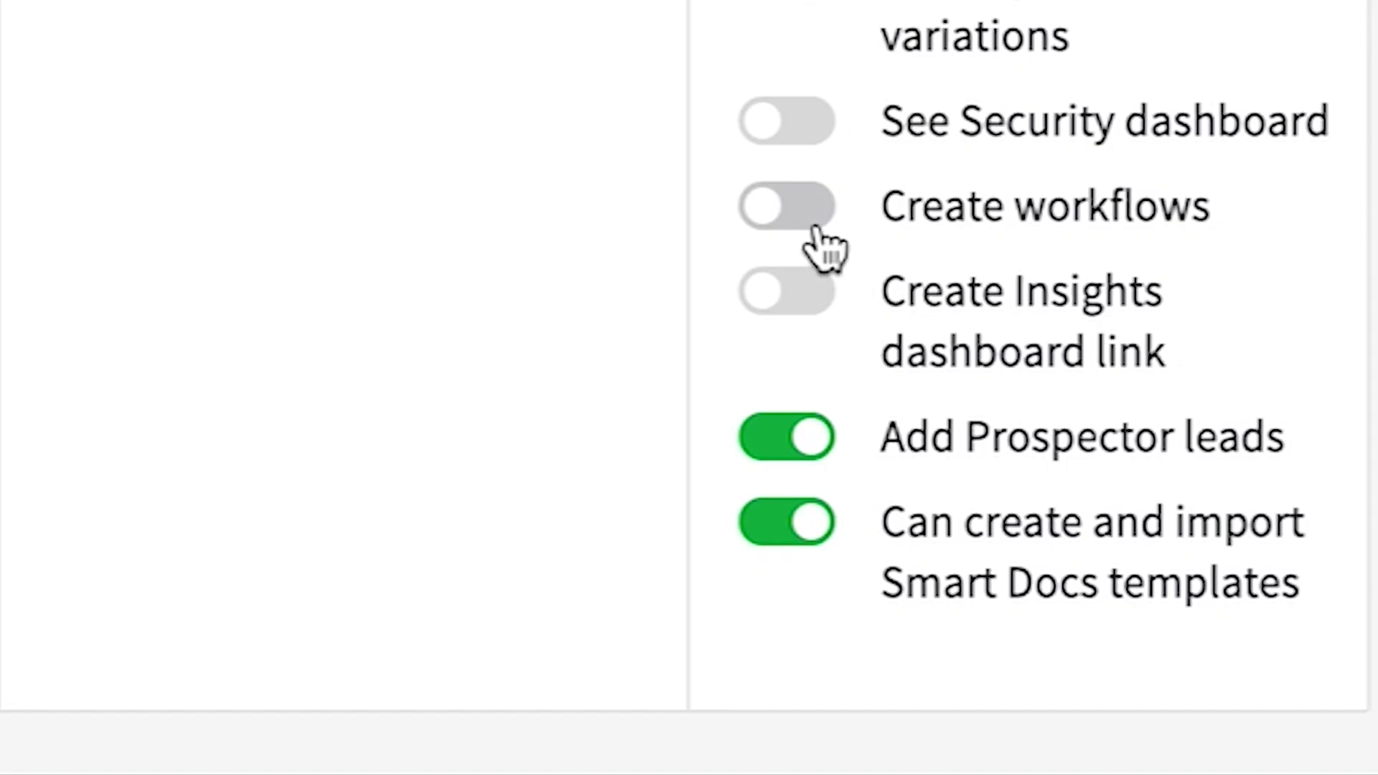
pyautogui.click(1165, 578)
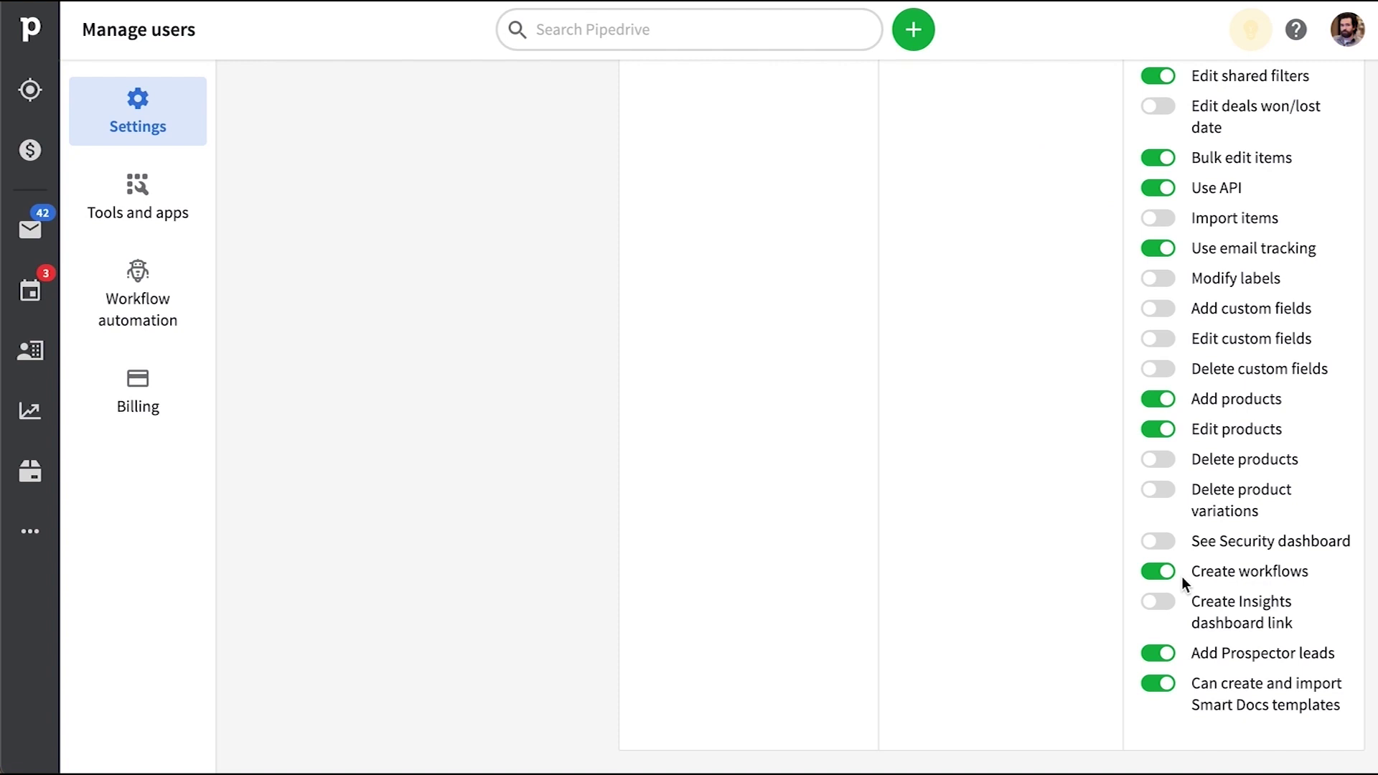
pyautogui.scroll(10, 1181, 575)
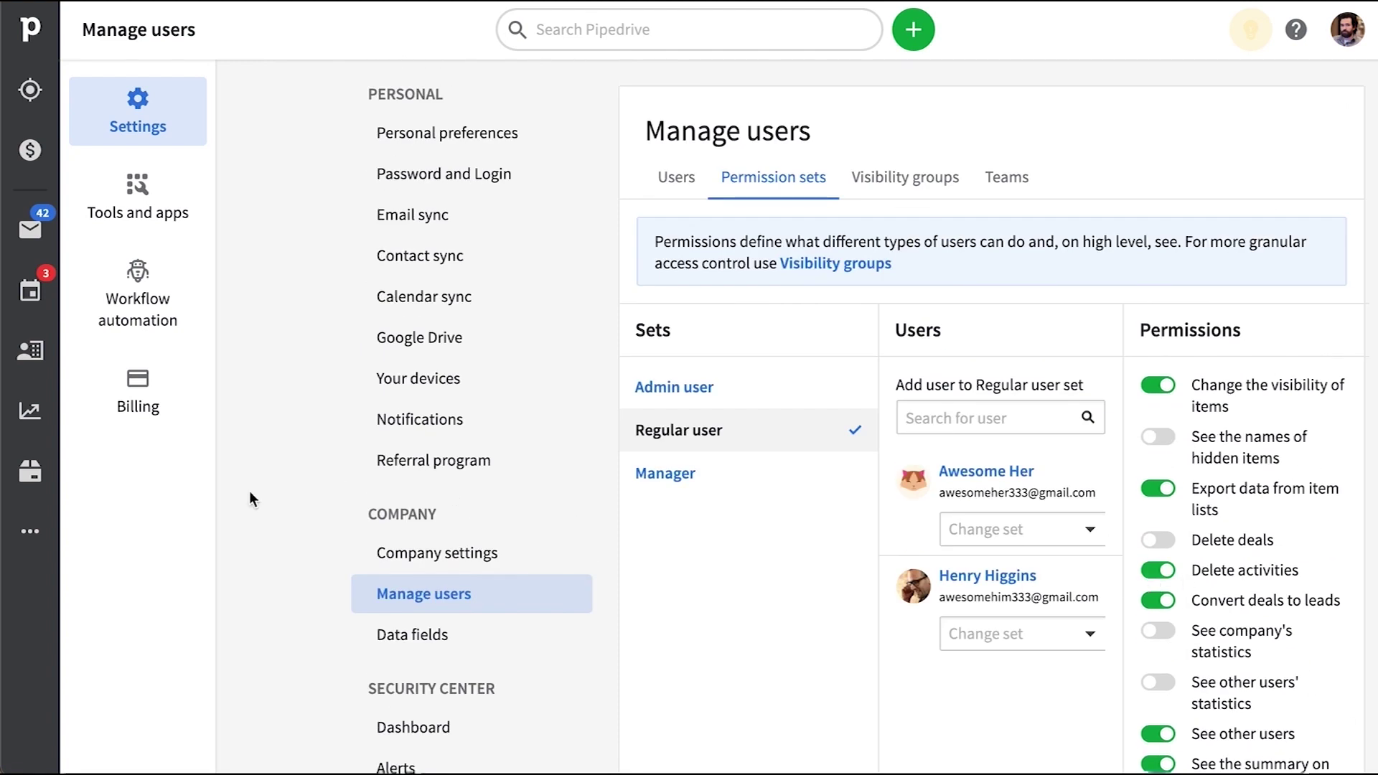
# Go to the Workflow automation templates page from the More menu
pyautogui.click(30, 531)
pyautogui.click(204, 81)
pyautogui.scroll(7, 355, 282)
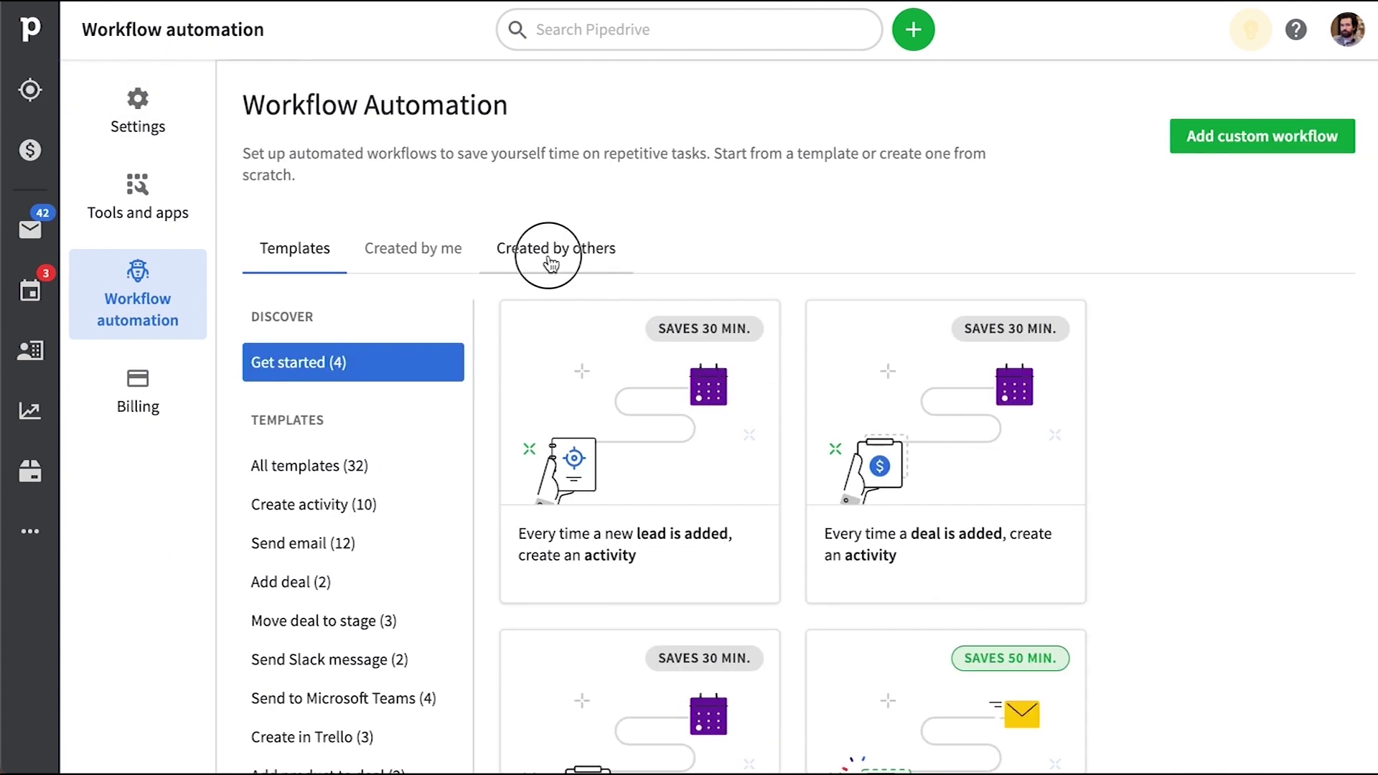
# Inspect the follow-up workflow under Created by others without changing it, then return to templates
pyautogui.click(551, 264)
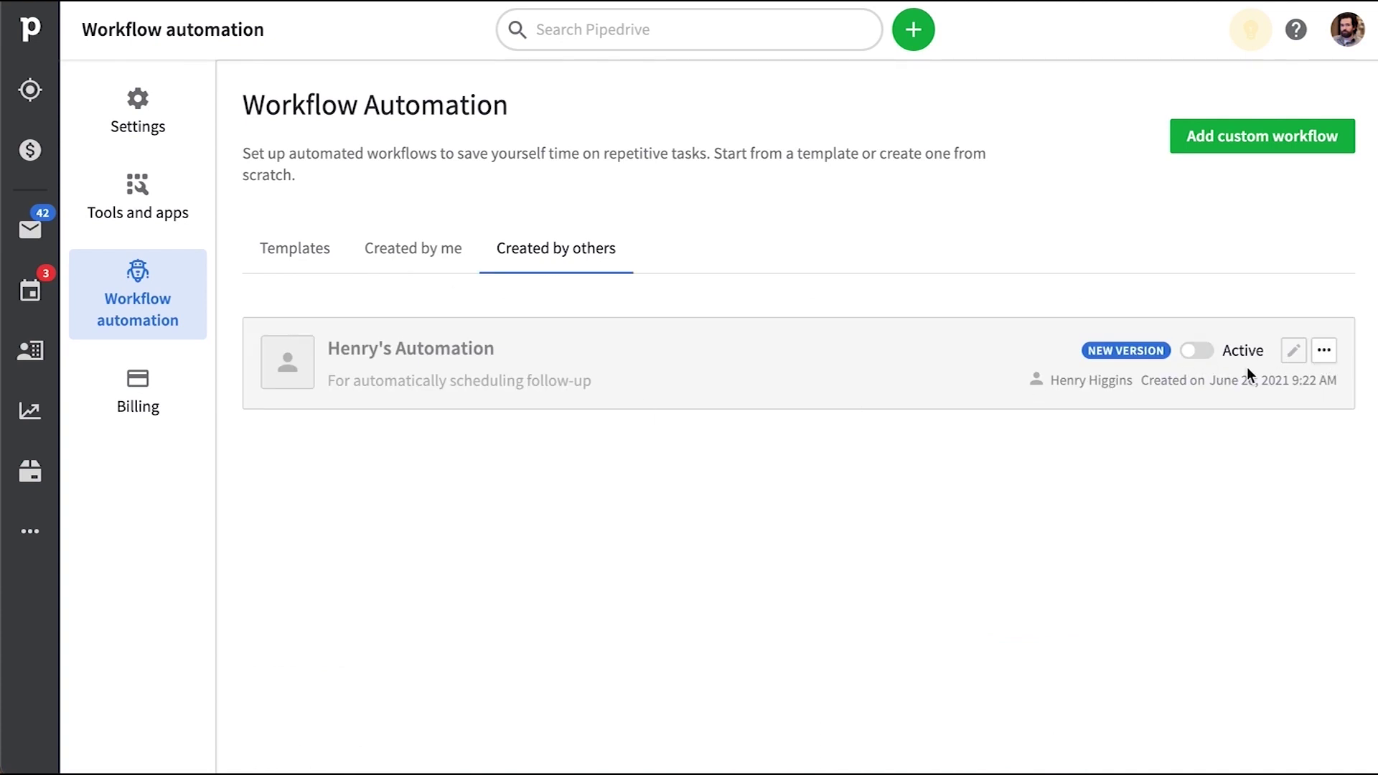
pyautogui.click(1324, 352)
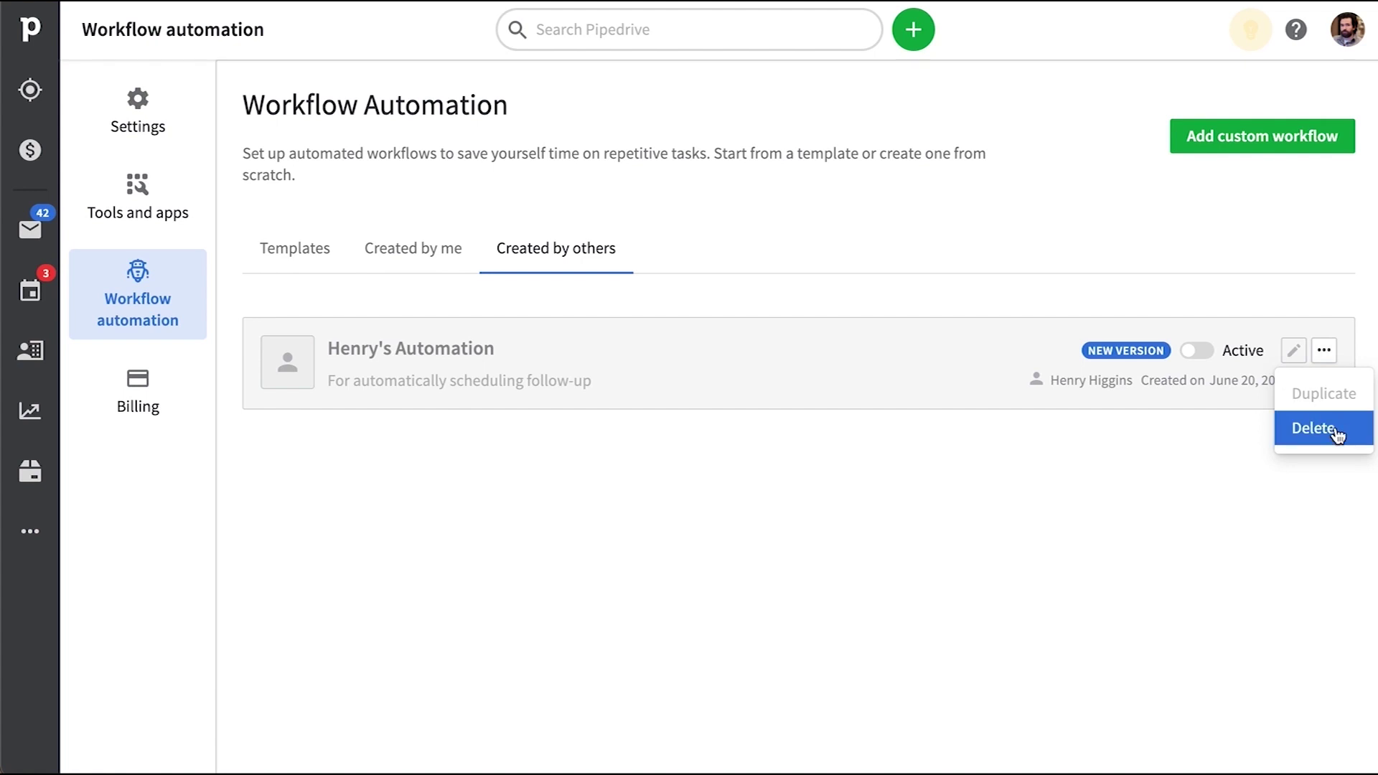
pyautogui.click(1260, 293)
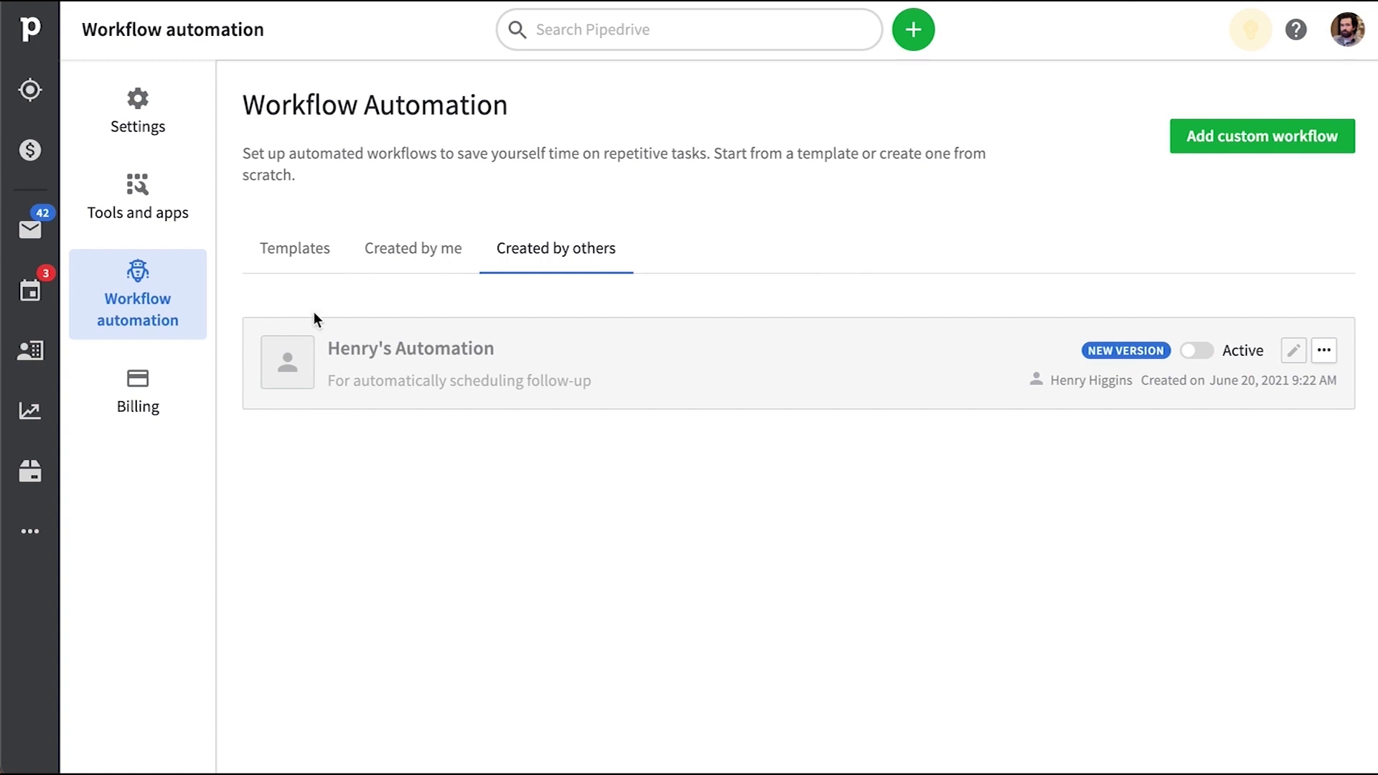
pyautogui.click(277, 270)
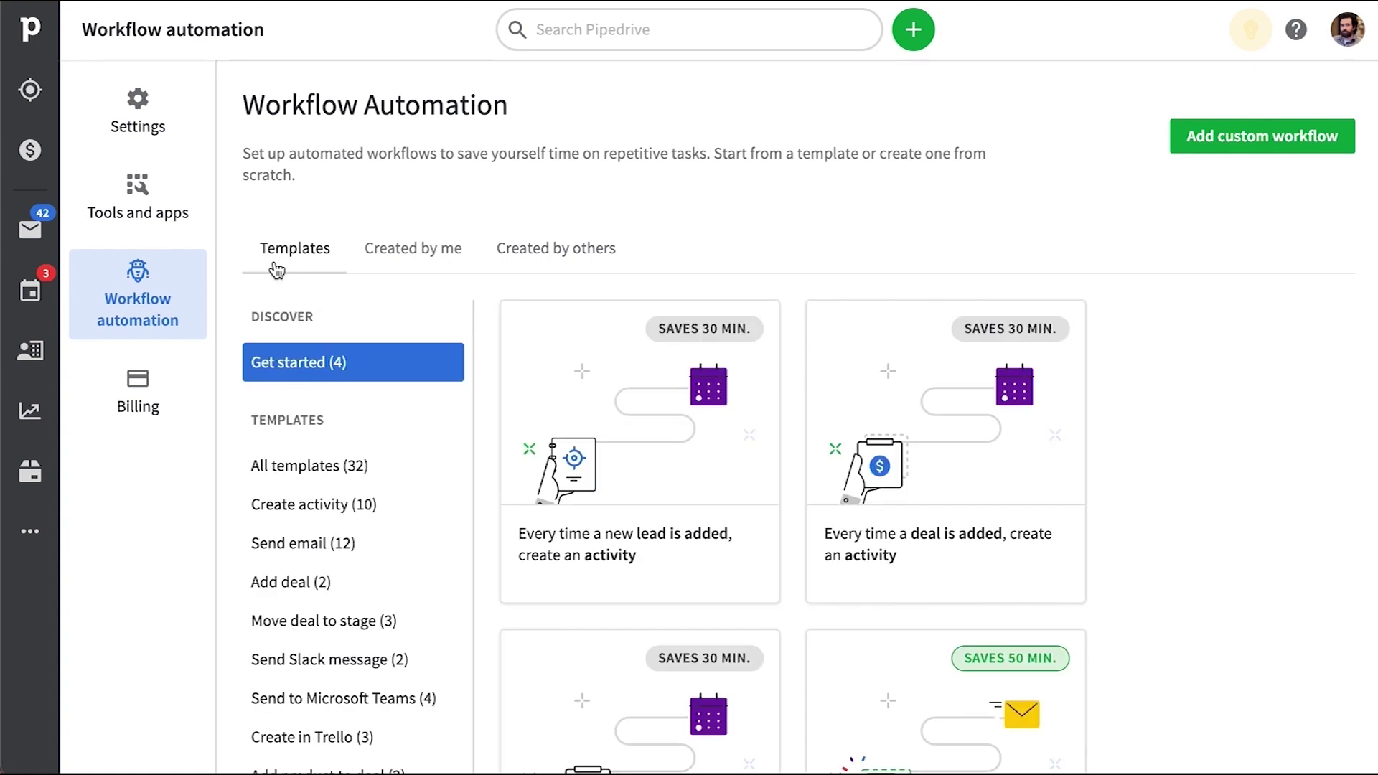
# Filter the workflow templates to Send email (12) and scroll through the cards
pyautogui.scroll(-1, 815, 239)
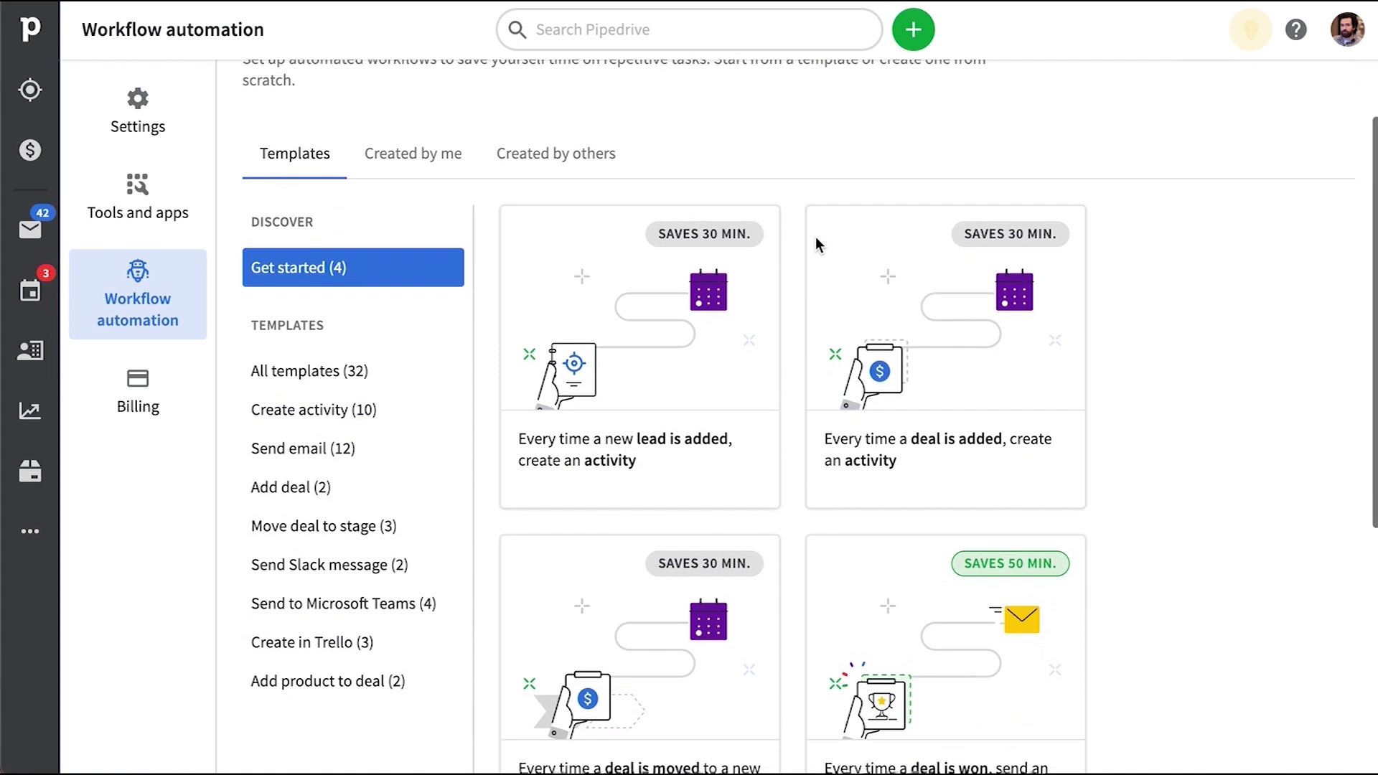
pyautogui.click(316, 457)
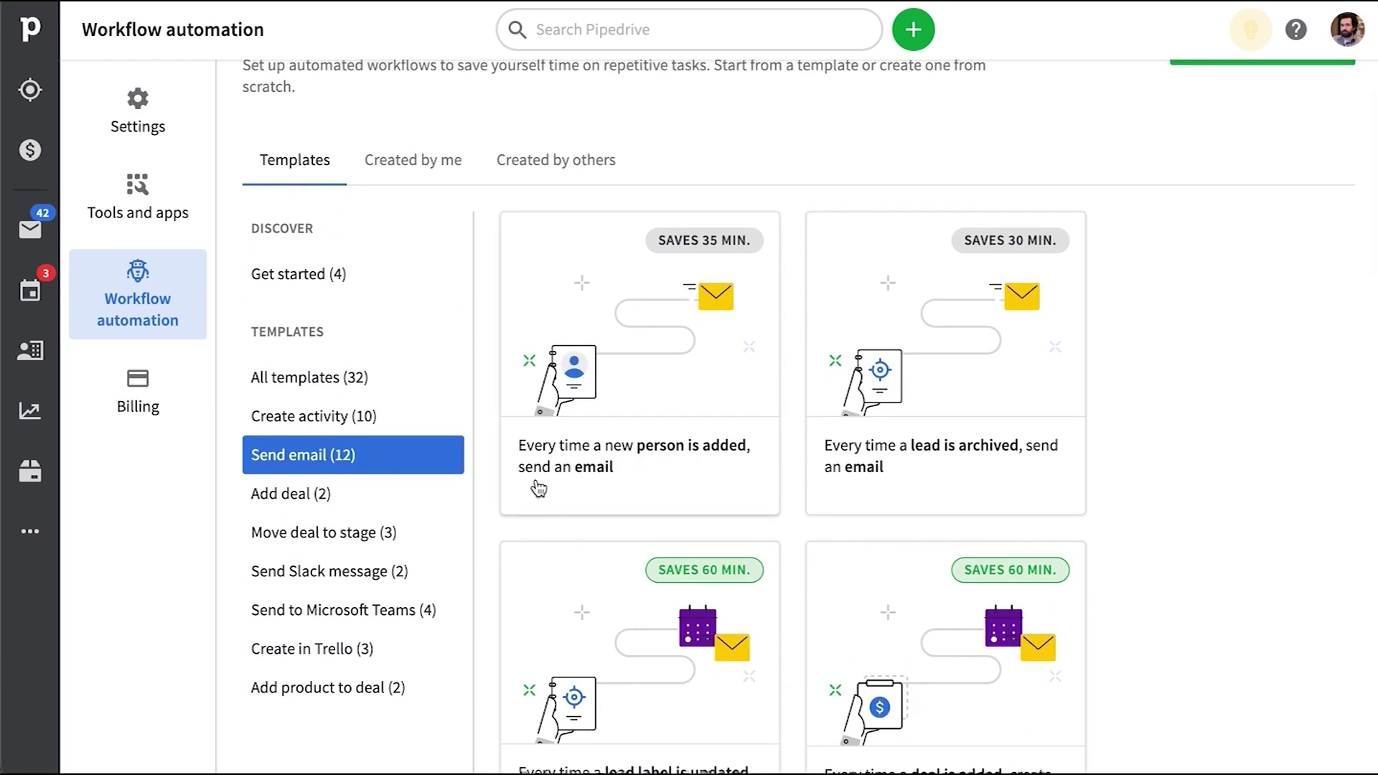
pyautogui.scroll(-5, 833, 488)
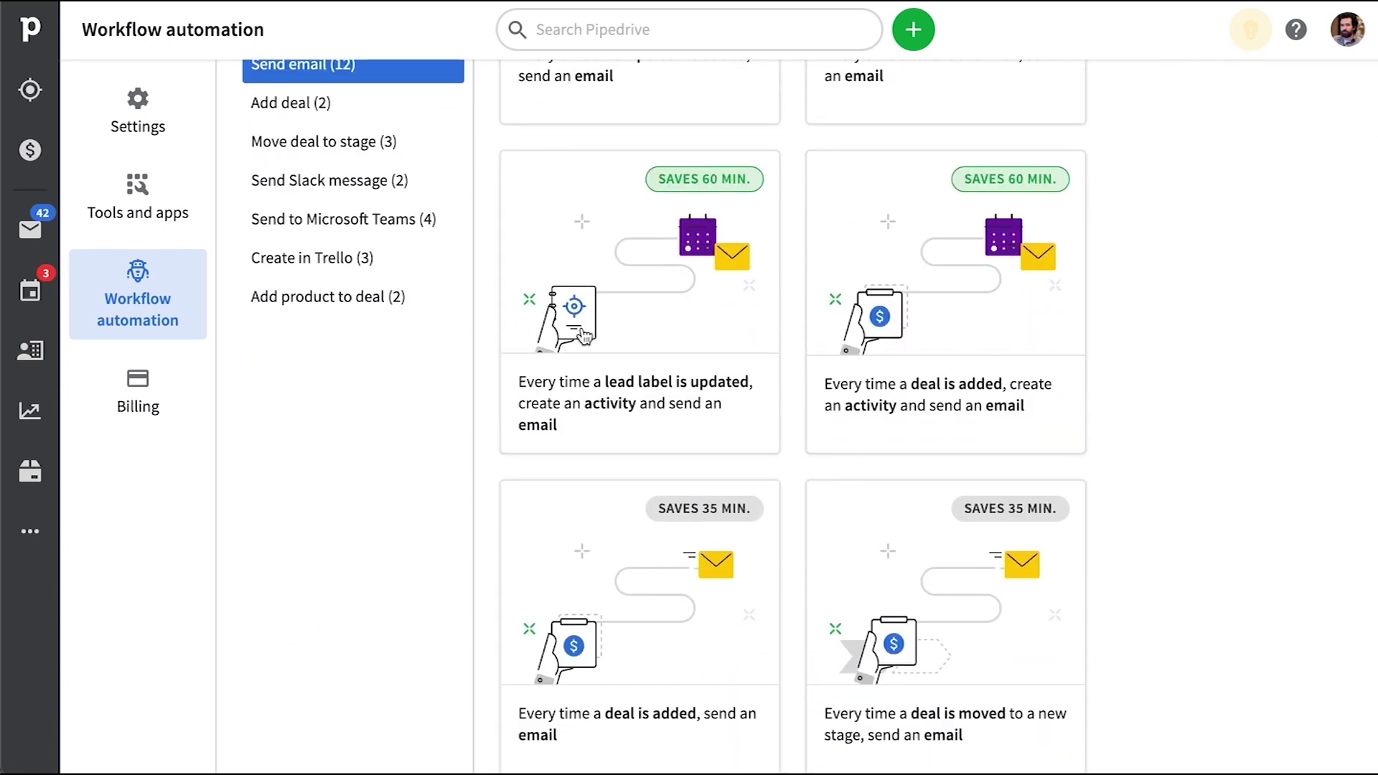
pyautogui.click(153, 126)
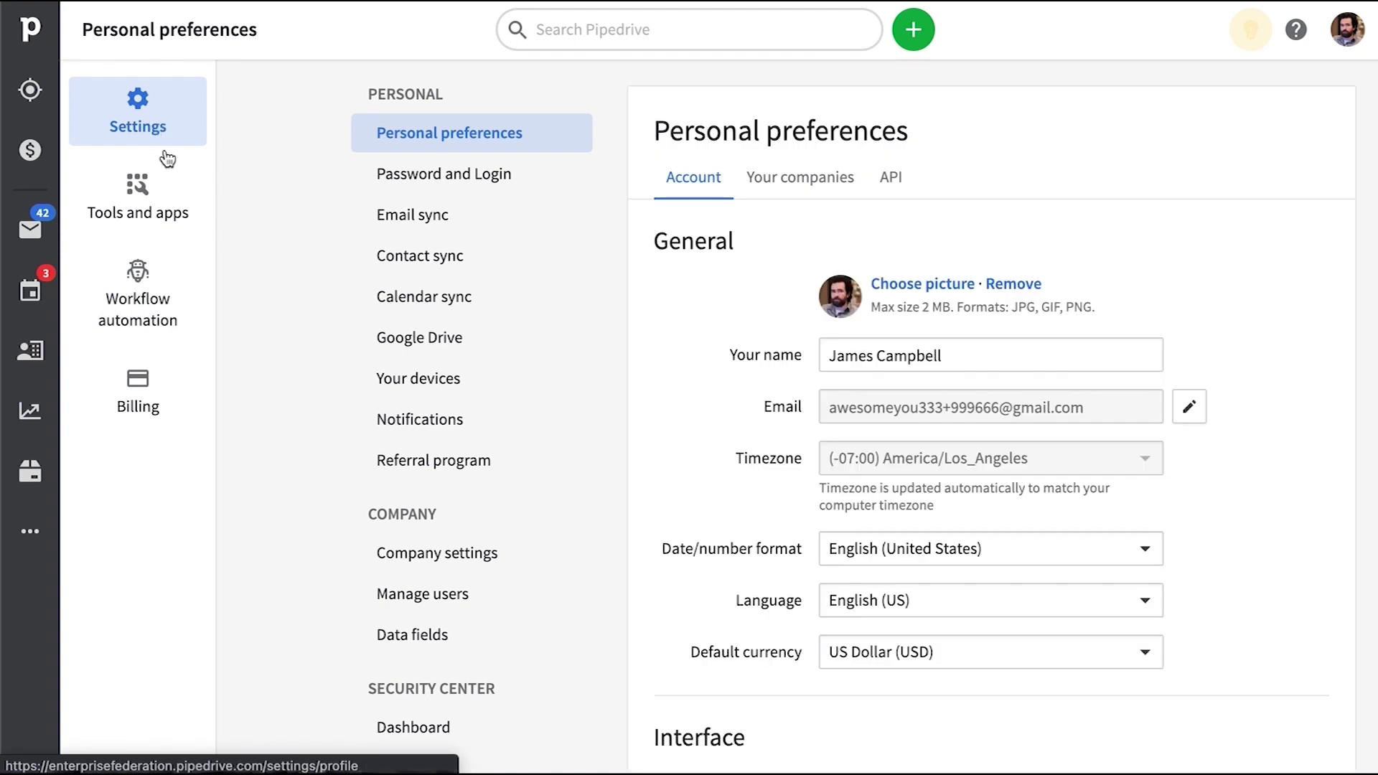
# View the Email sync settings, then return to Workflow automation
pyautogui.click(453, 225)
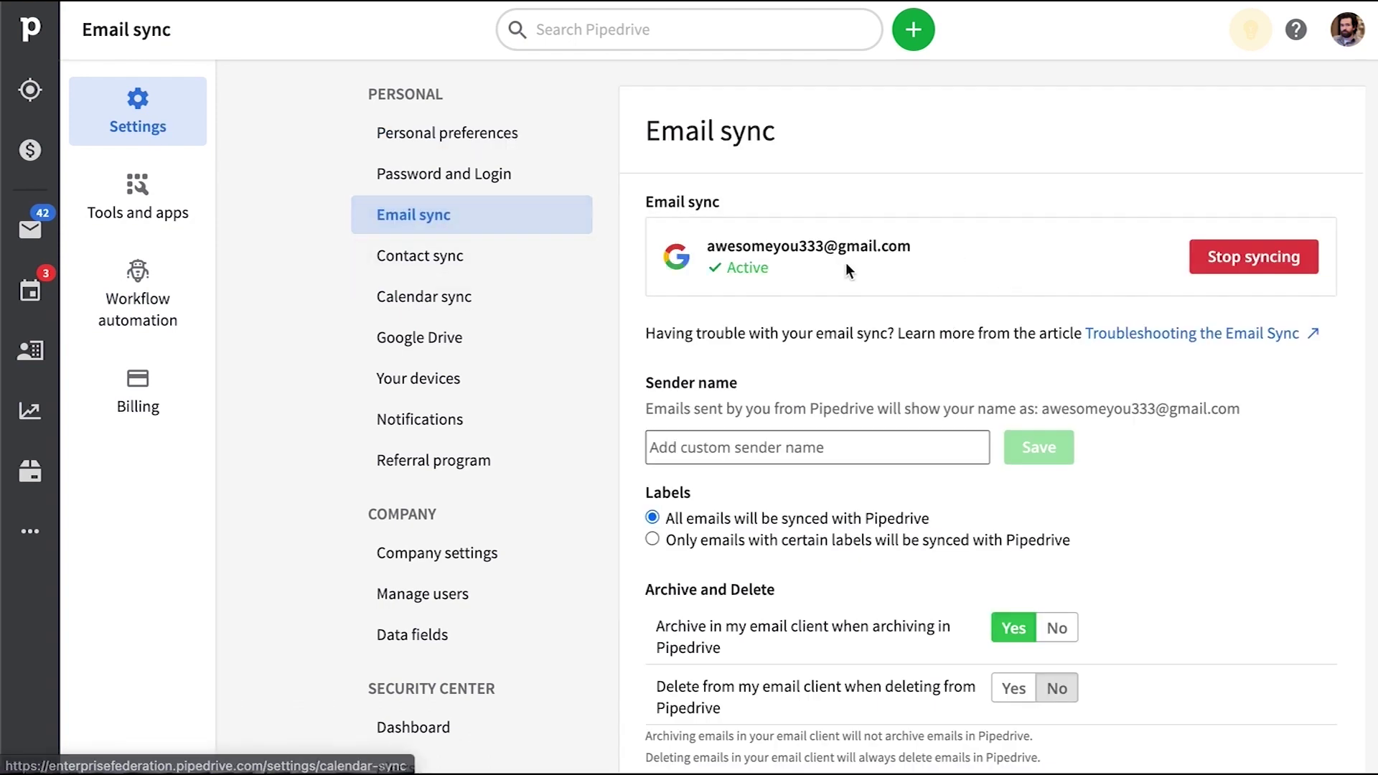
pyautogui.click(159, 316)
pyautogui.scroll(6, 753, 271)
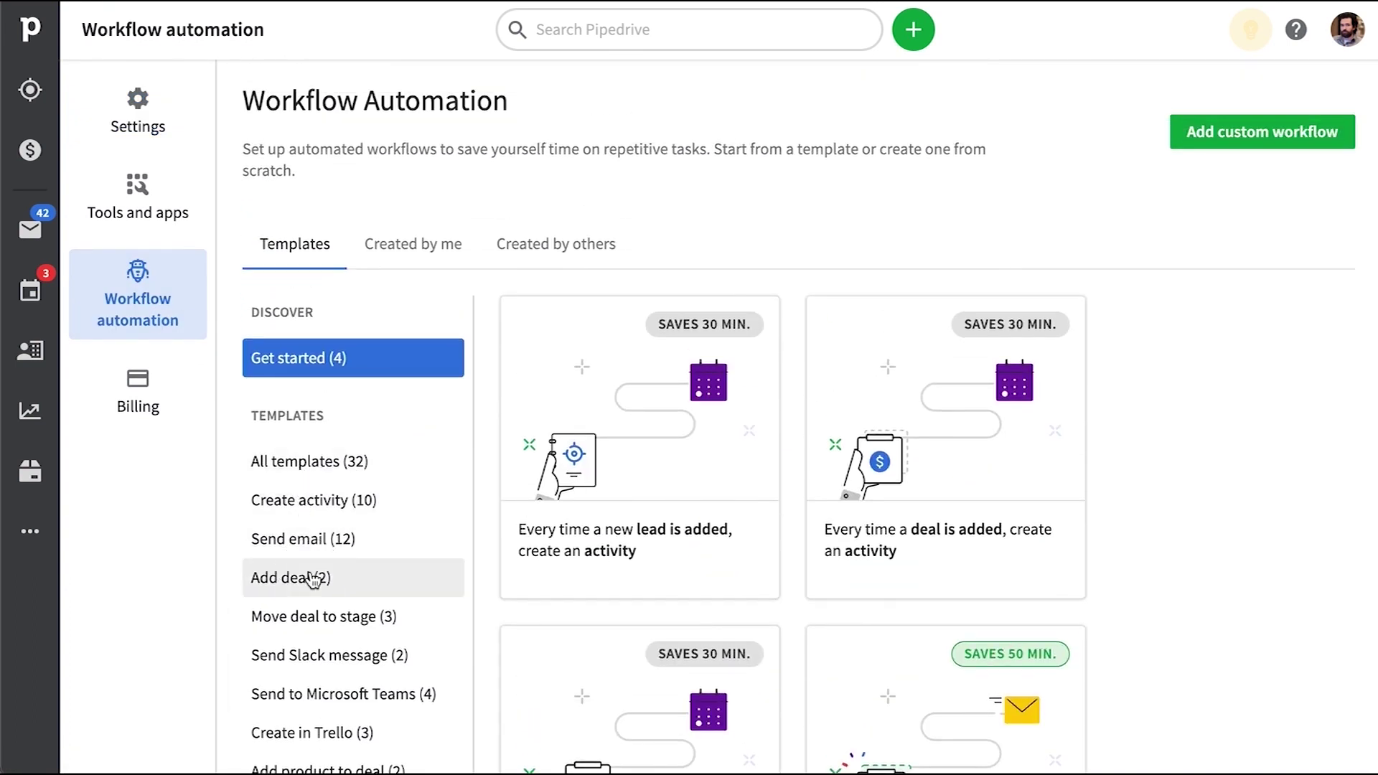
# Browse the Add deal and Create activity templates, then open the Deals pipeline board
pyautogui.click(307, 576)
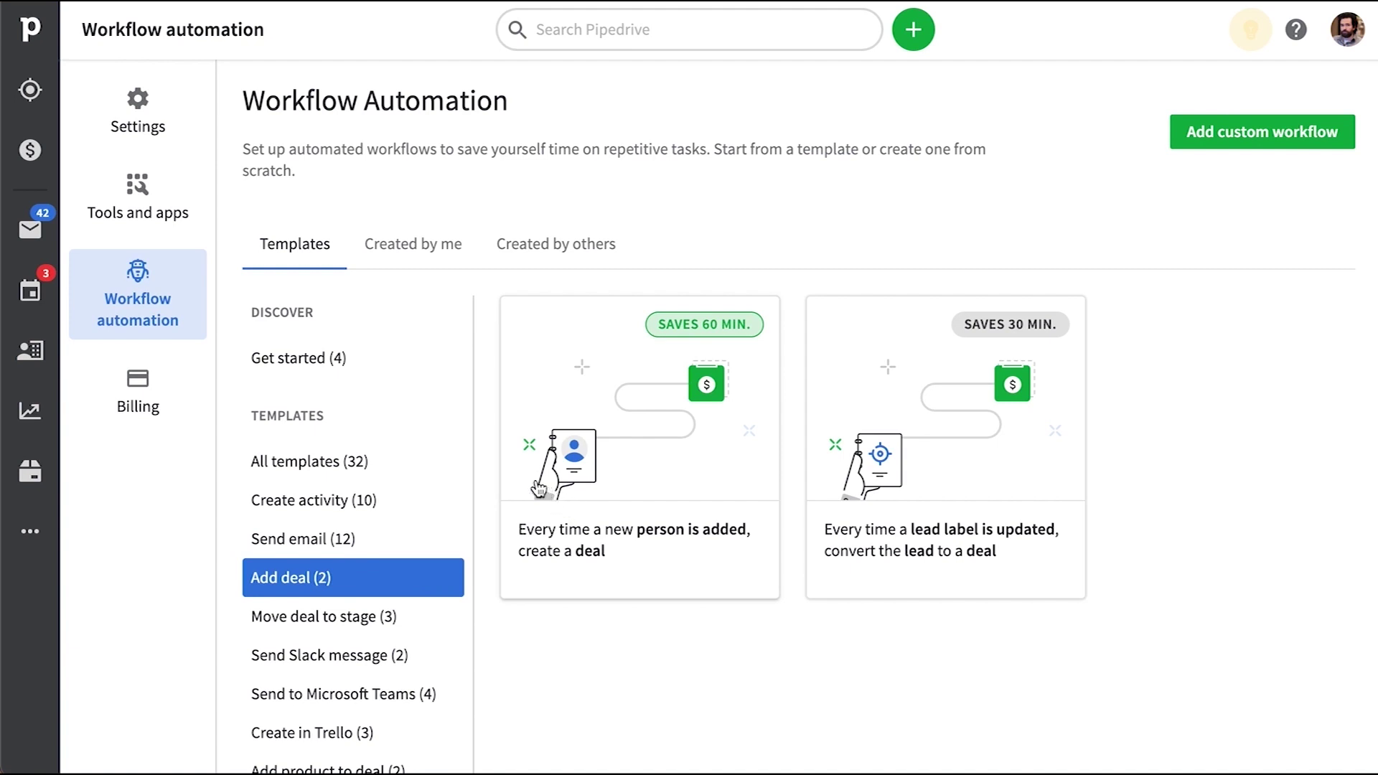
pyautogui.click(300, 511)
pyautogui.scroll(-10, 853, 531)
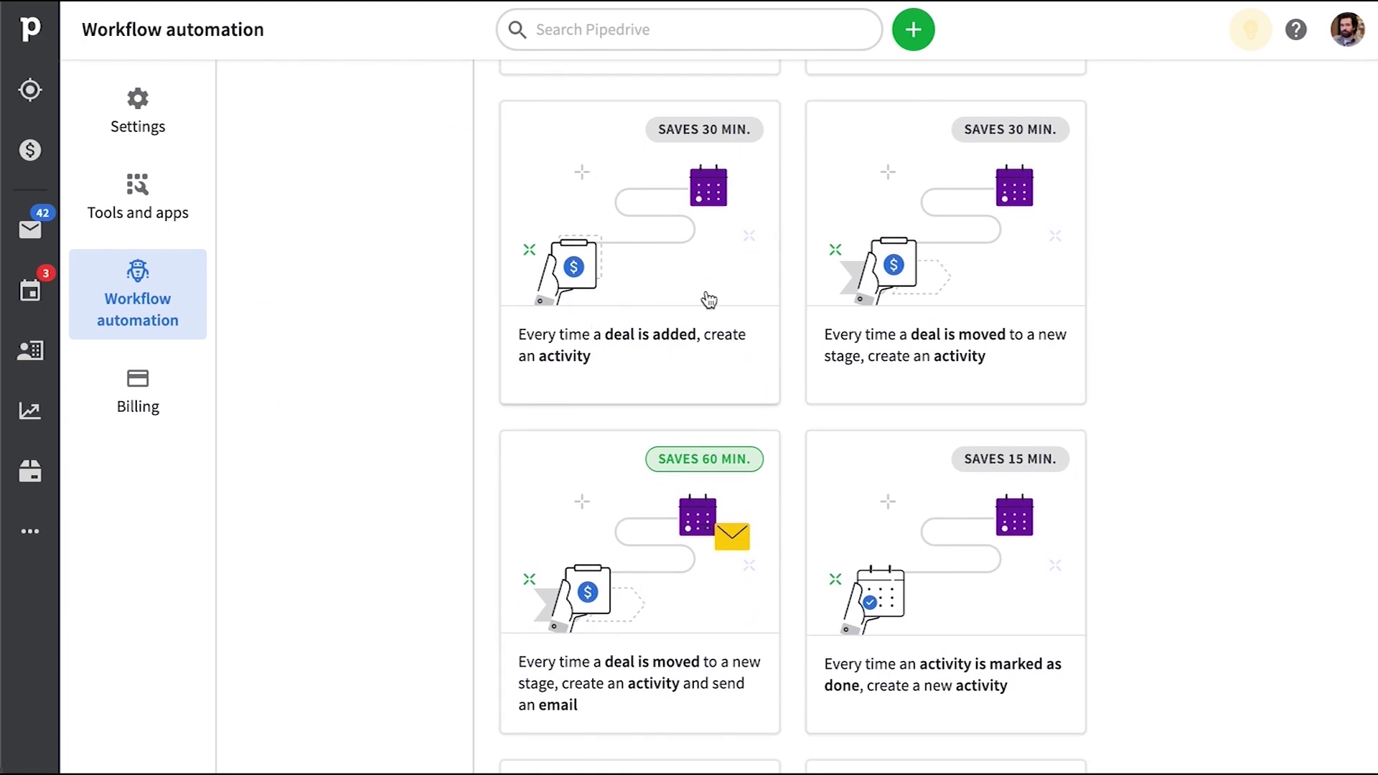
pyautogui.scroll(-8, 733, 292)
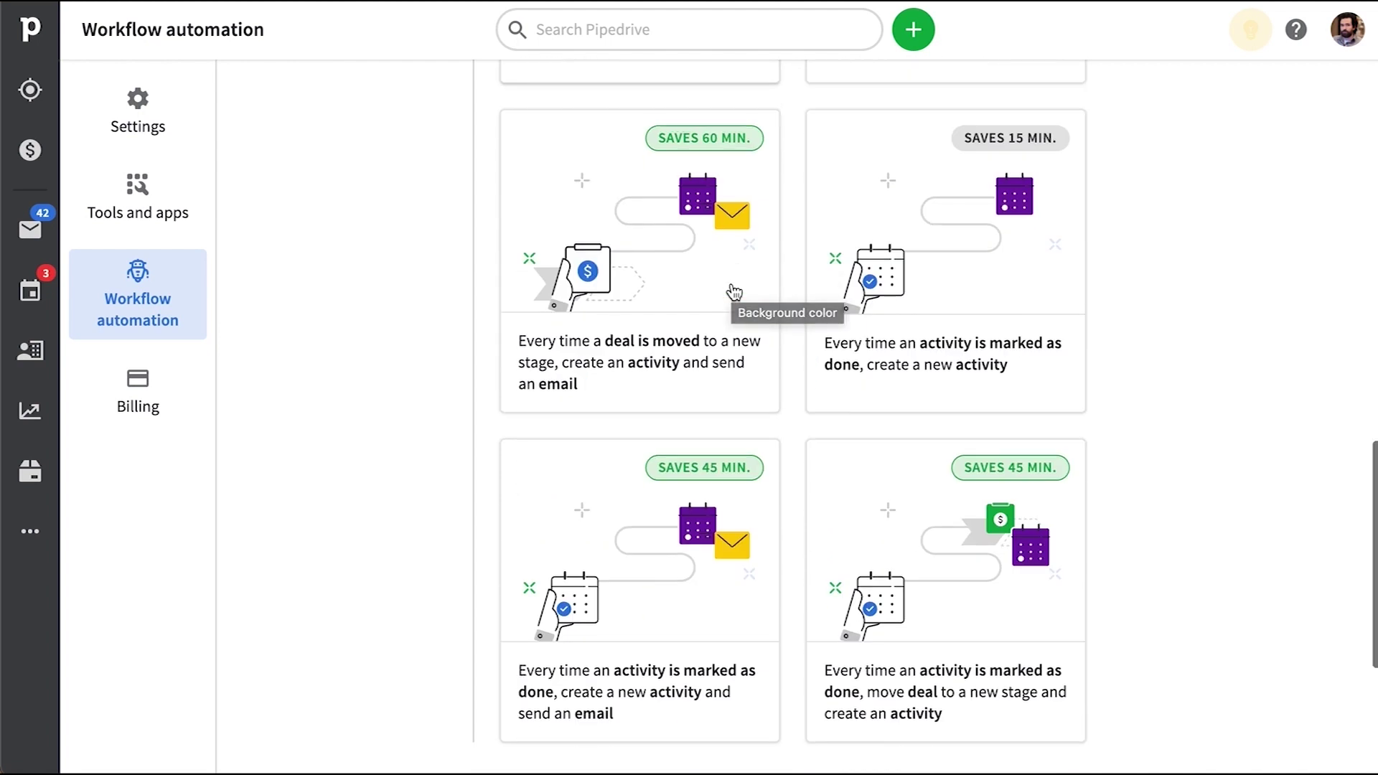
pyautogui.scroll(10, 734, 292)
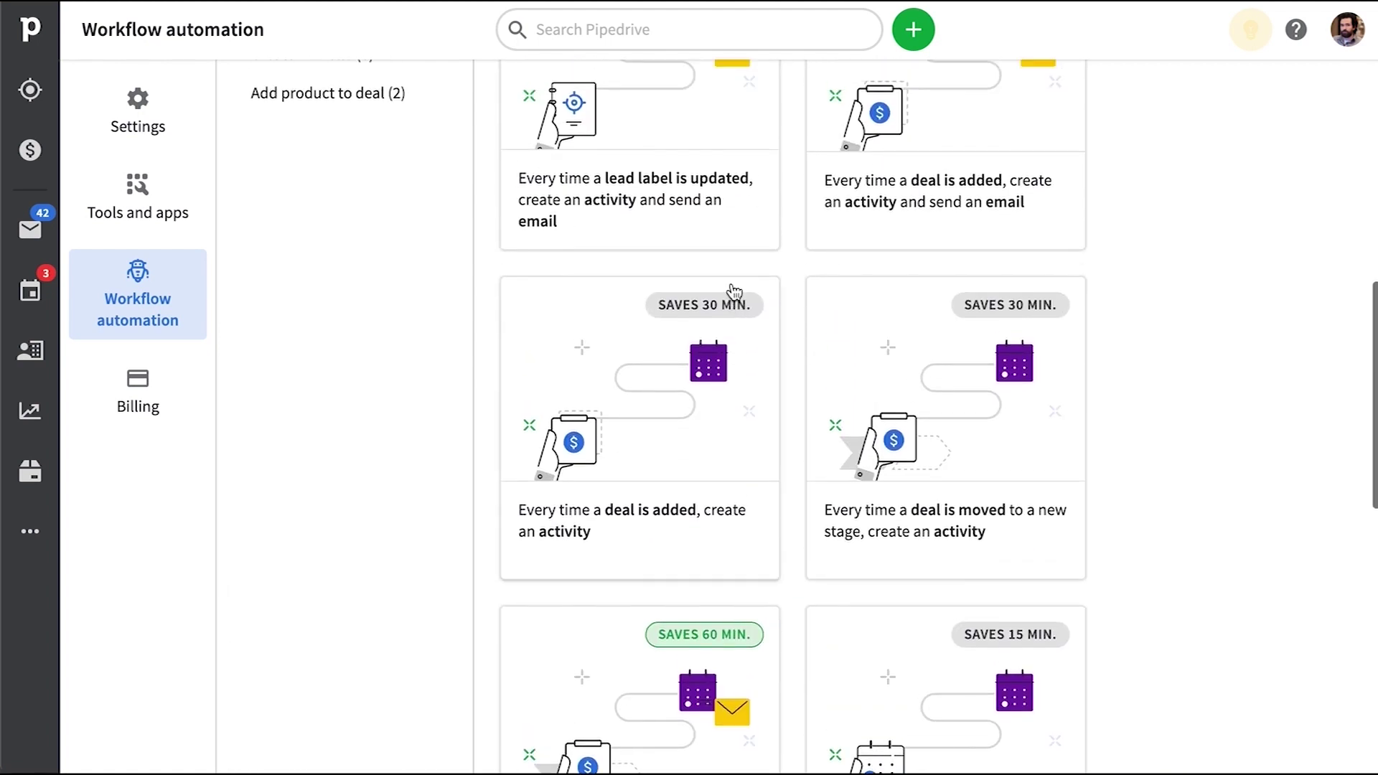
pyautogui.scroll(1, 731, 283)
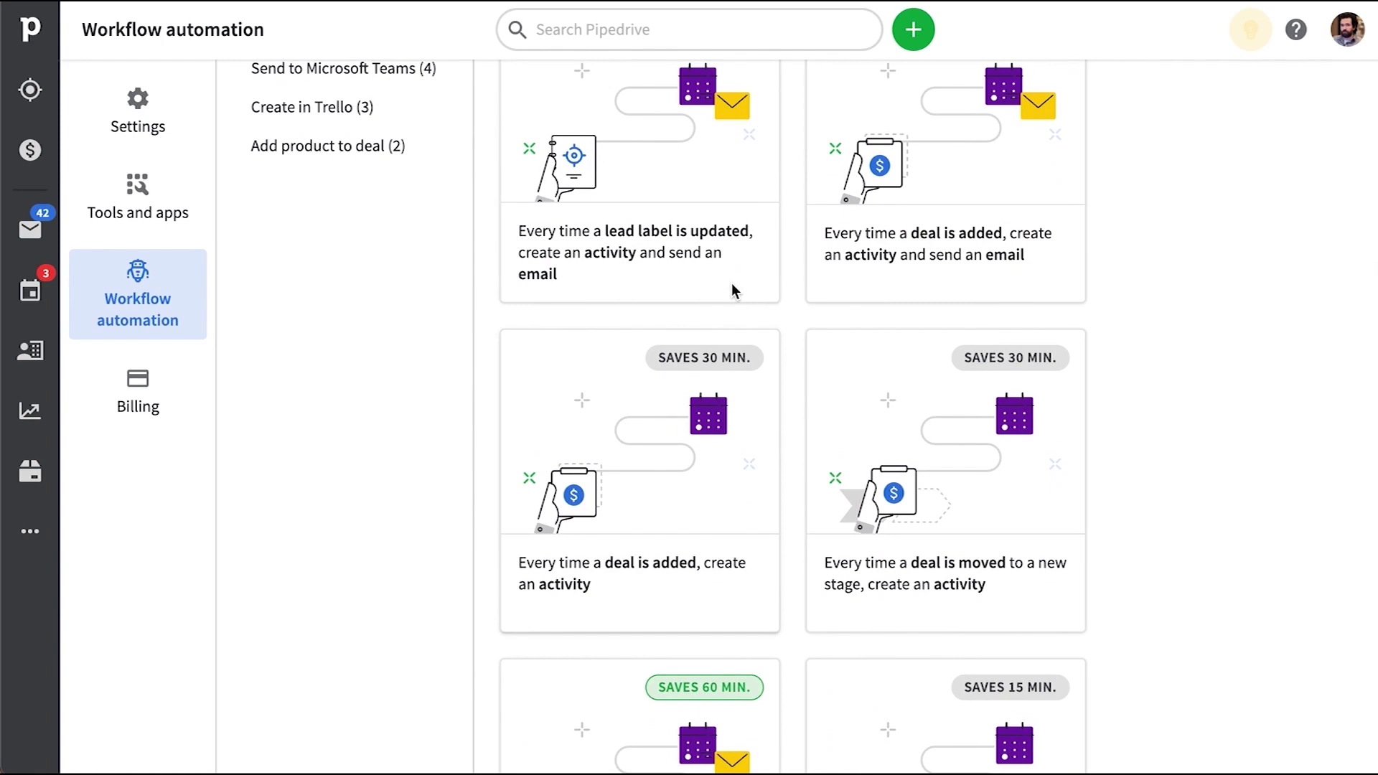
pyautogui.click(49, 148)
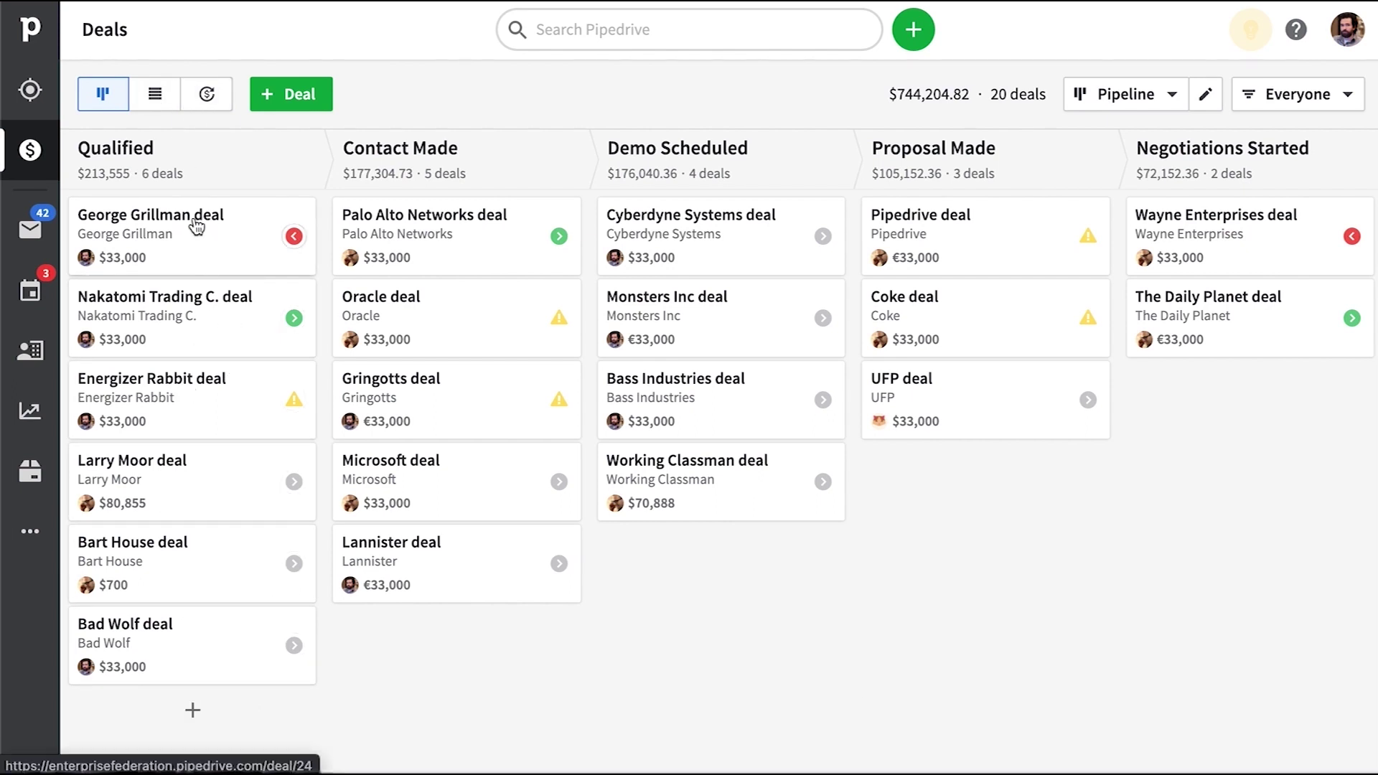
# Check the Energizer Rabbit deal's person phone, then open the Activities list
pyautogui.click(166, 395)
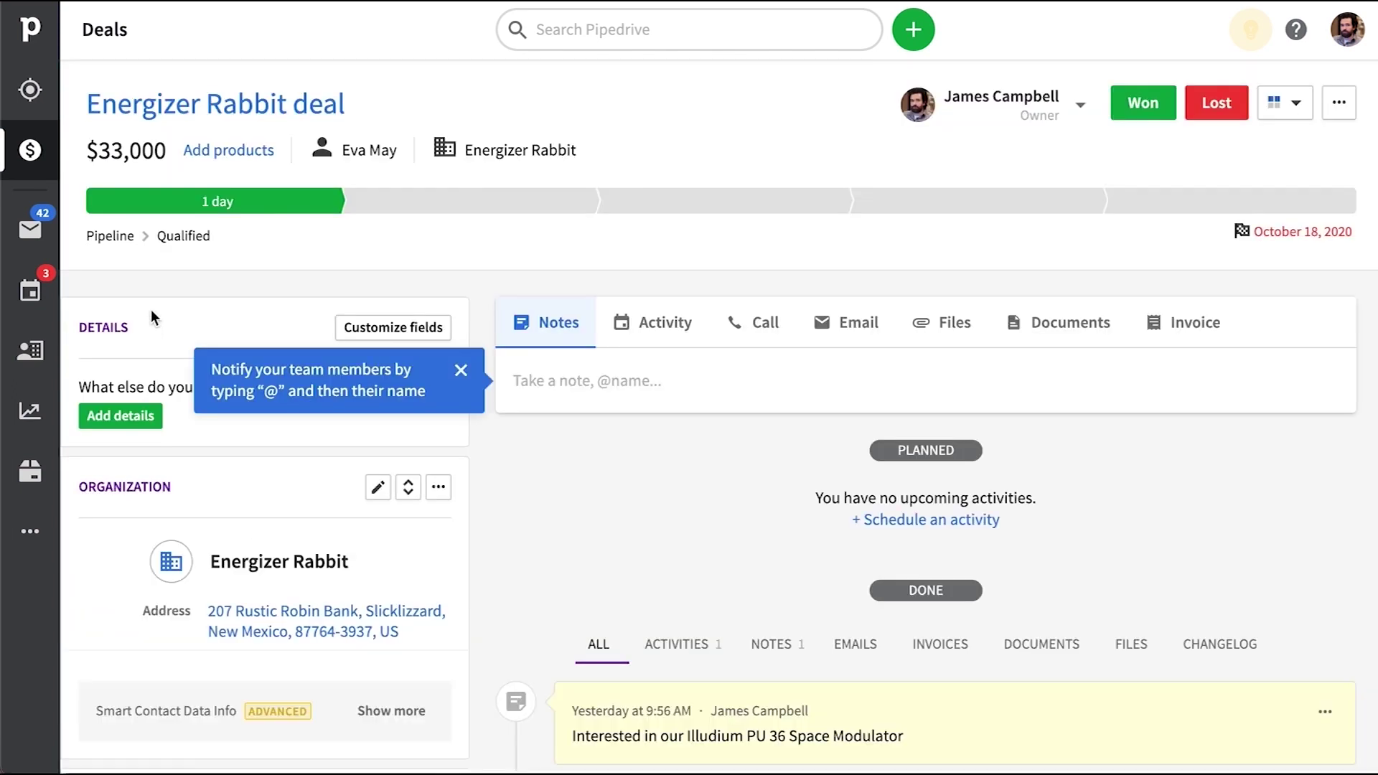
pyautogui.scroll(-3, 203, 372)
pyautogui.scroll(-10, 203, 372)
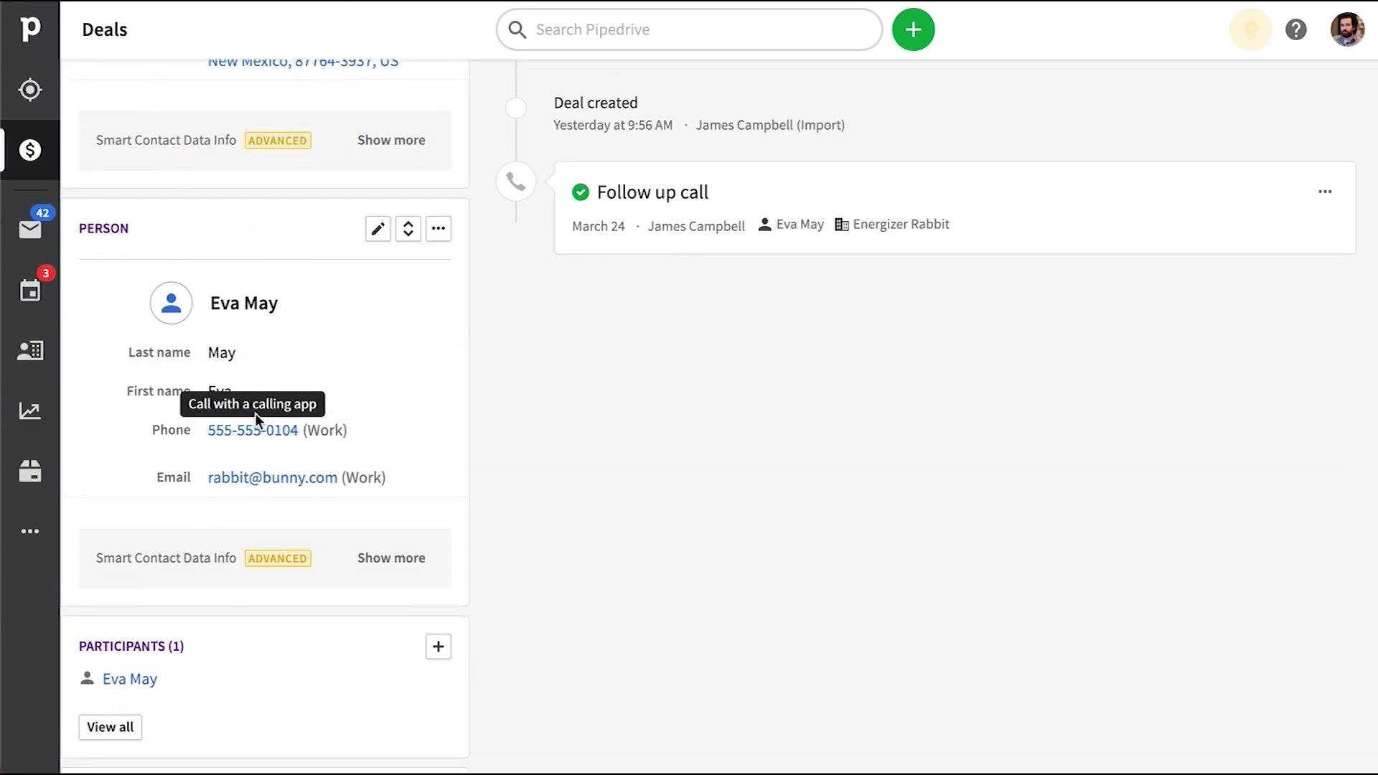
pyautogui.scroll(5, 283, 386)
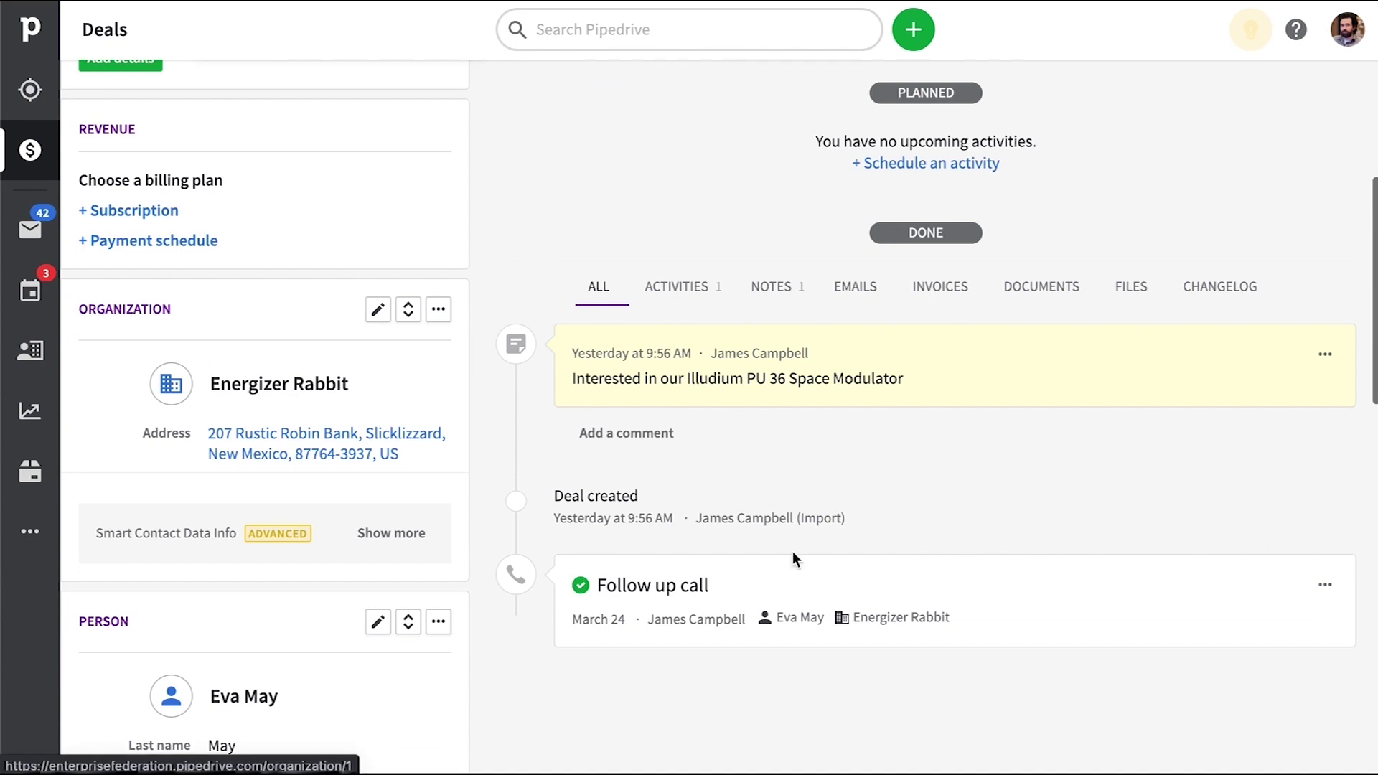
pyautogui.click(30, 291)
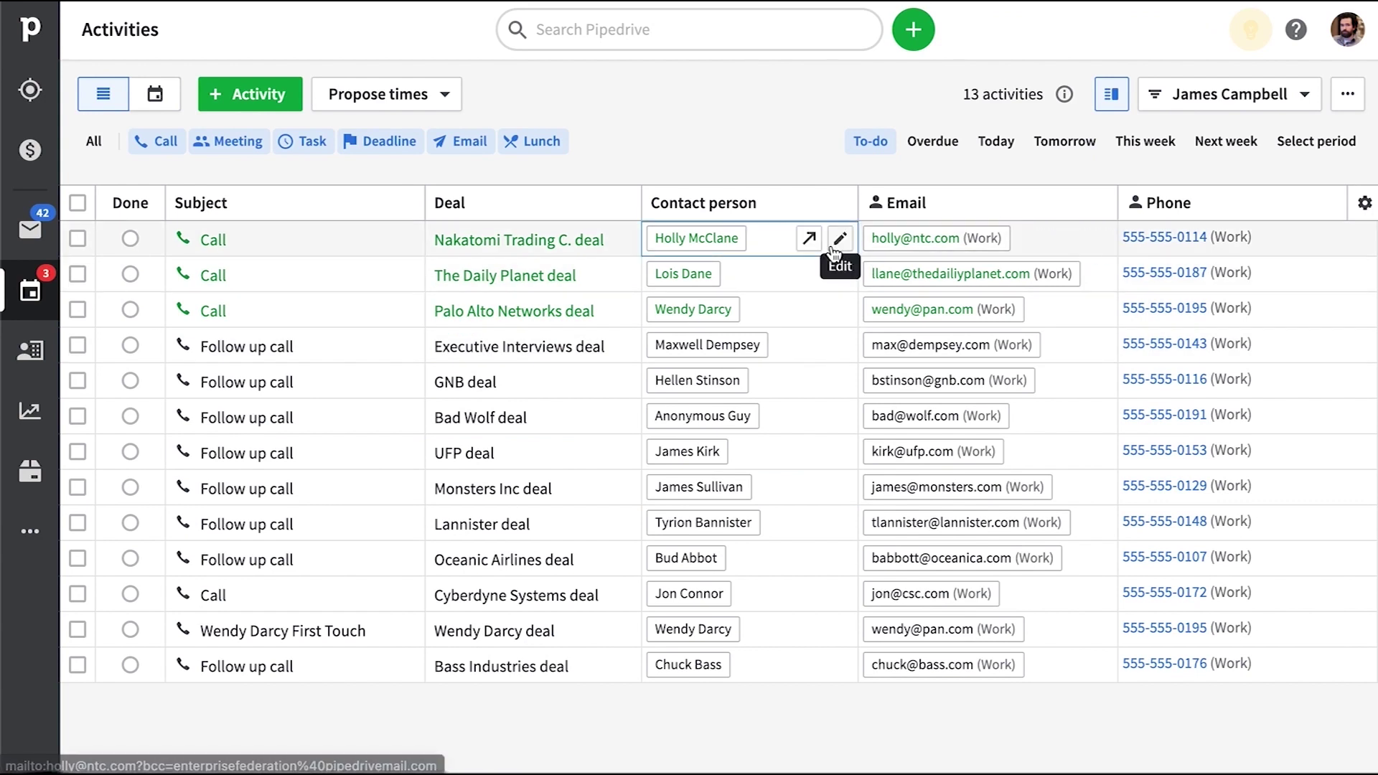
# Pick the 'Every time a deal is added, create an activity' template under Create activity
pyautogui.click(29, 535)
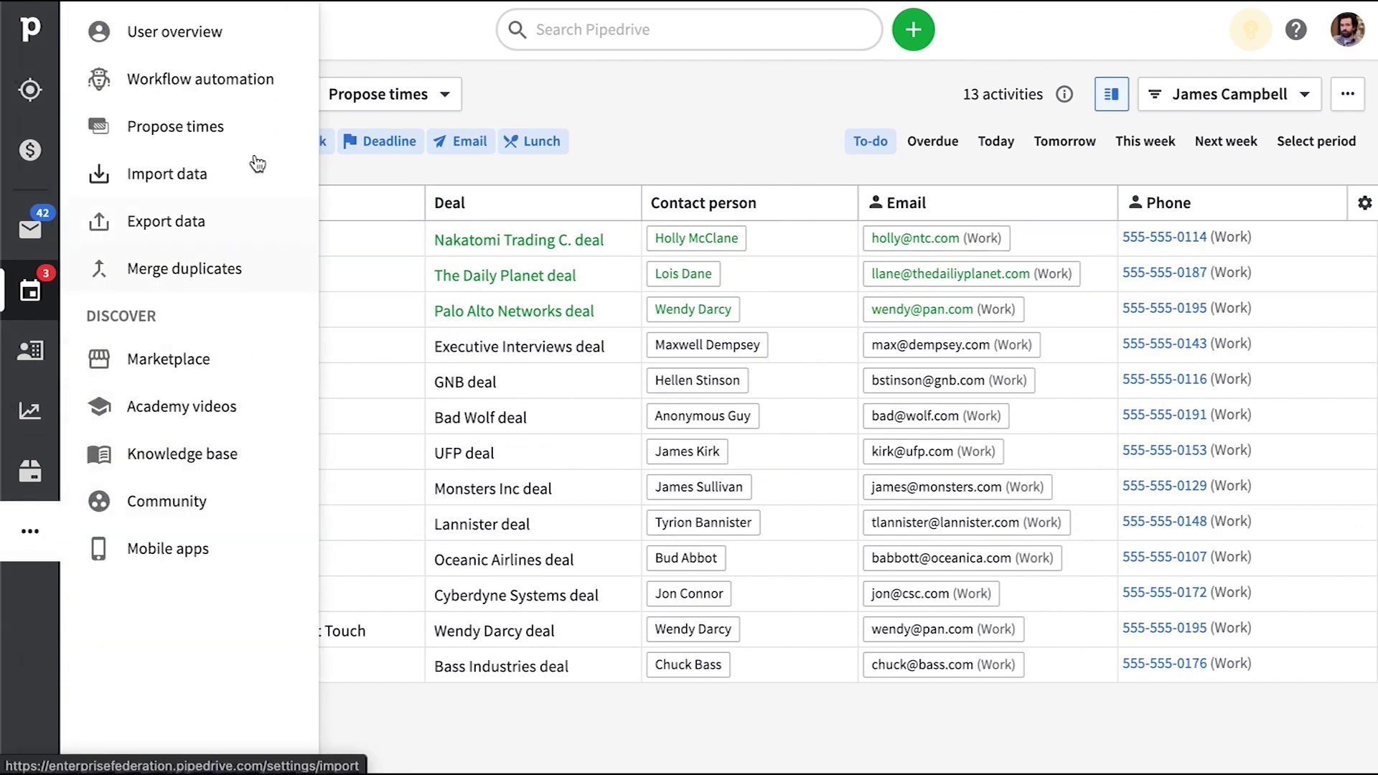
pyautogui.click(197, 98)
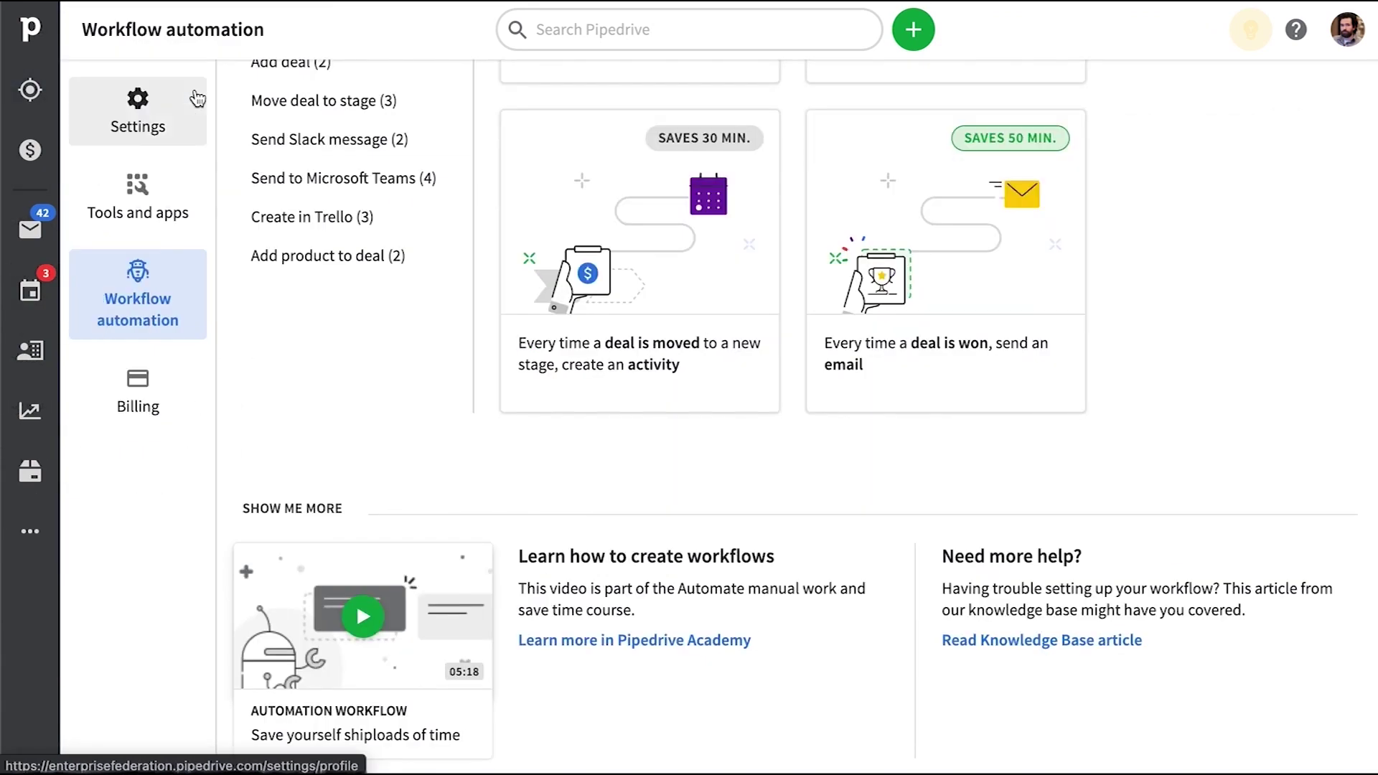
pyautogui.scroll(6, 518, 345)
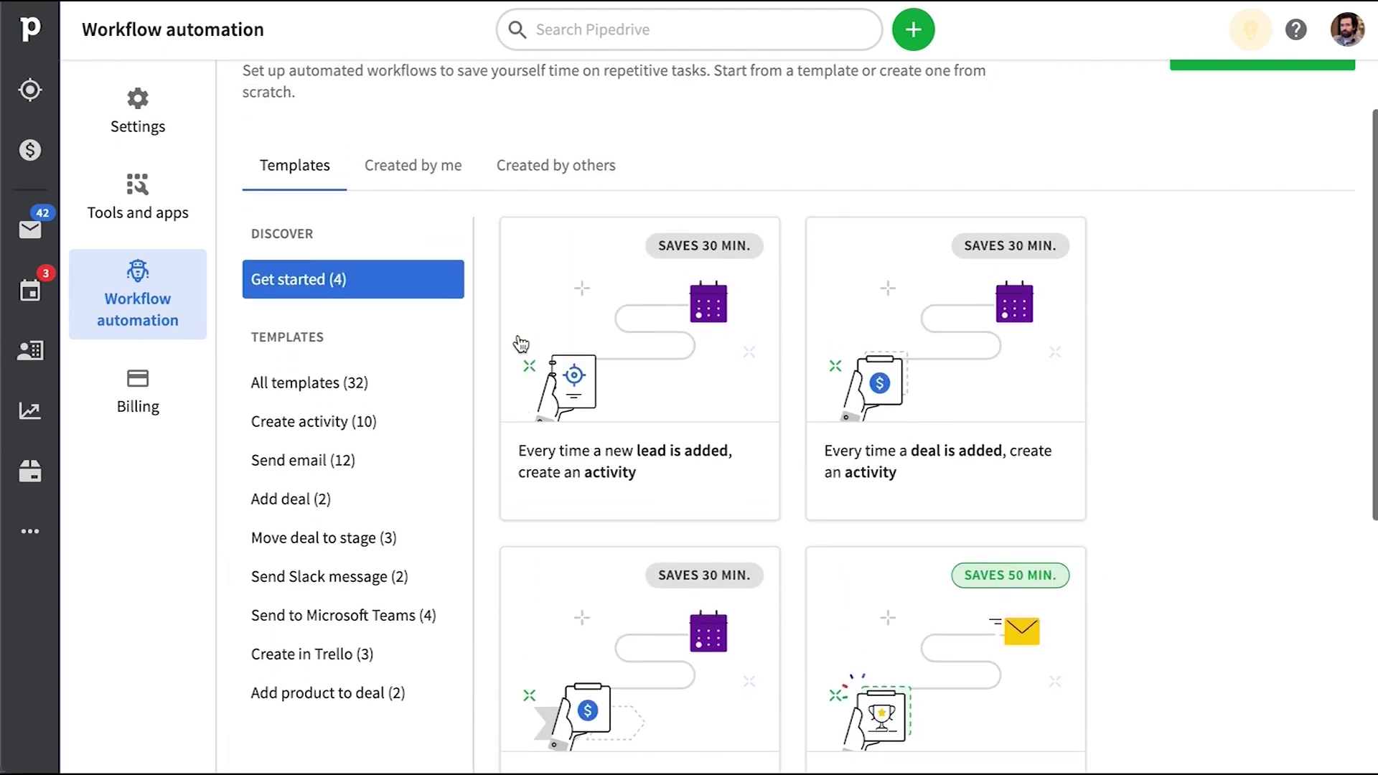
pyautogui.scroll(1, 521, 345)
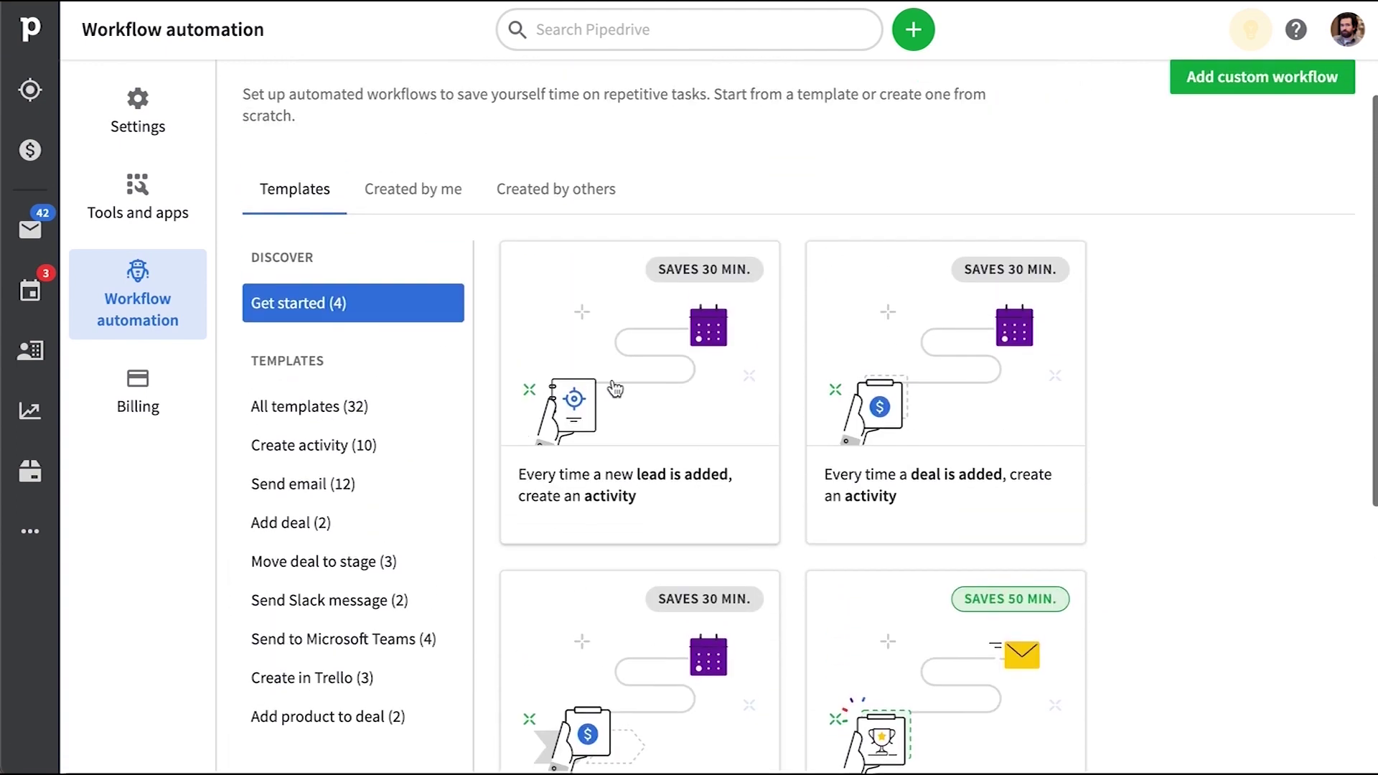
pyautogui.click(309, 458)
pyautogui.scroll(-6, 613, 453)
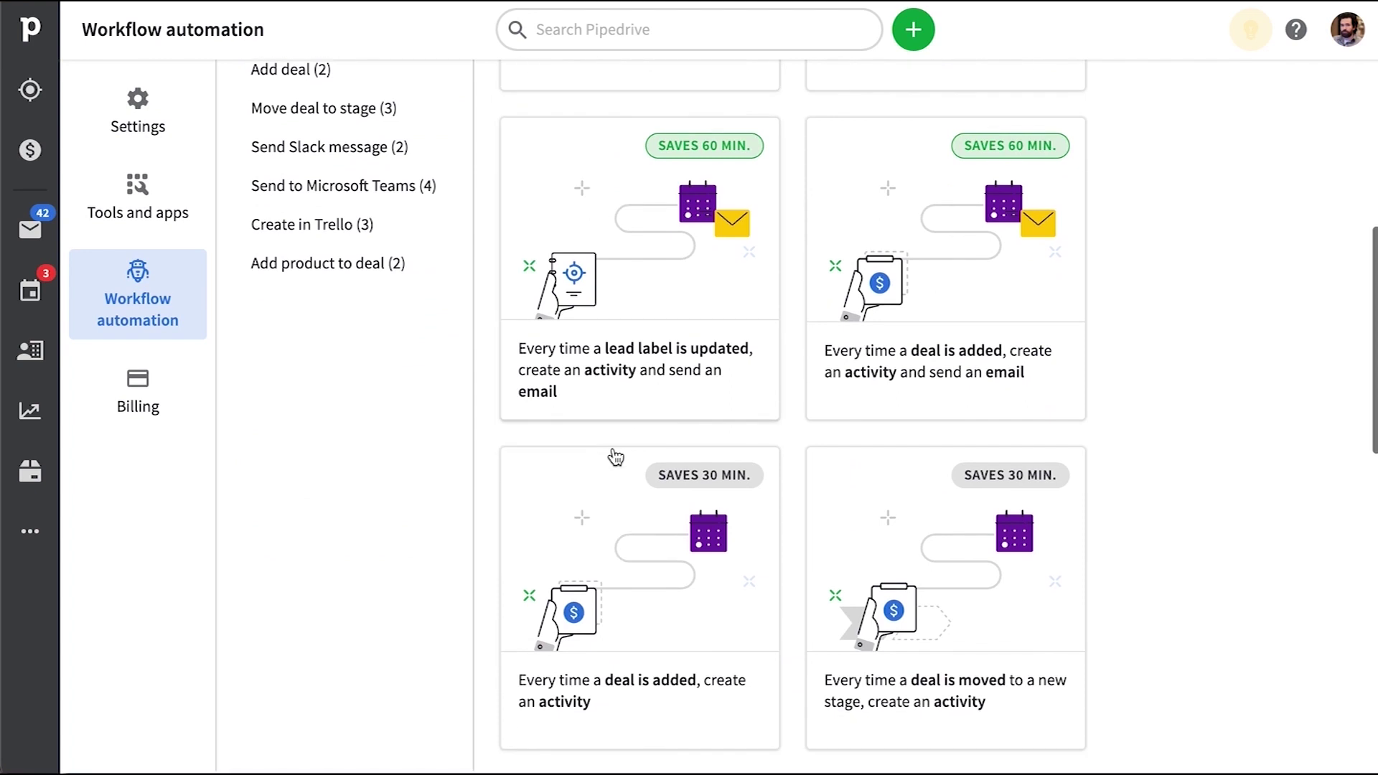
pyautogui.scroll(-2, 615, 457)
pyautogui.click(641, 543)
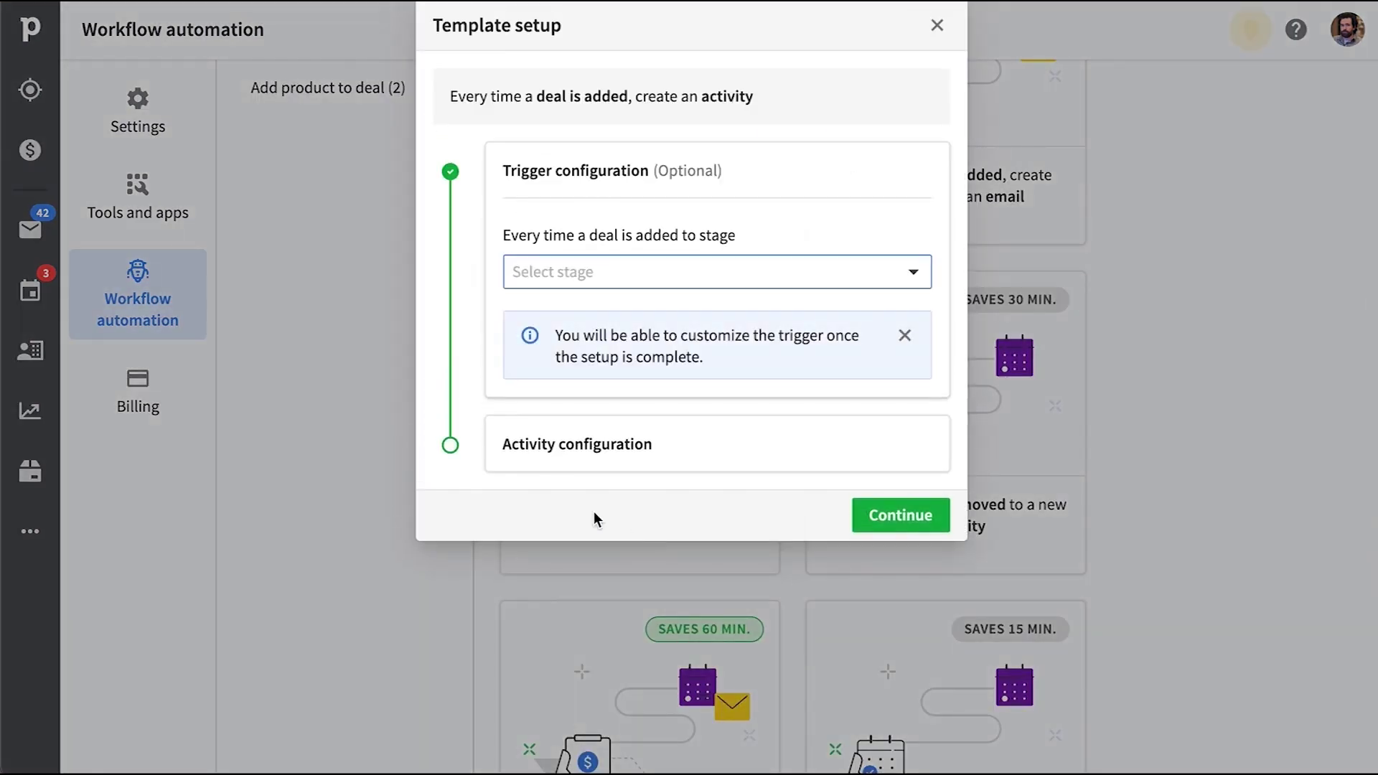
# Set the trigger stage to Qualified and continue to activity configuration
pyautogui.click(592, 273)
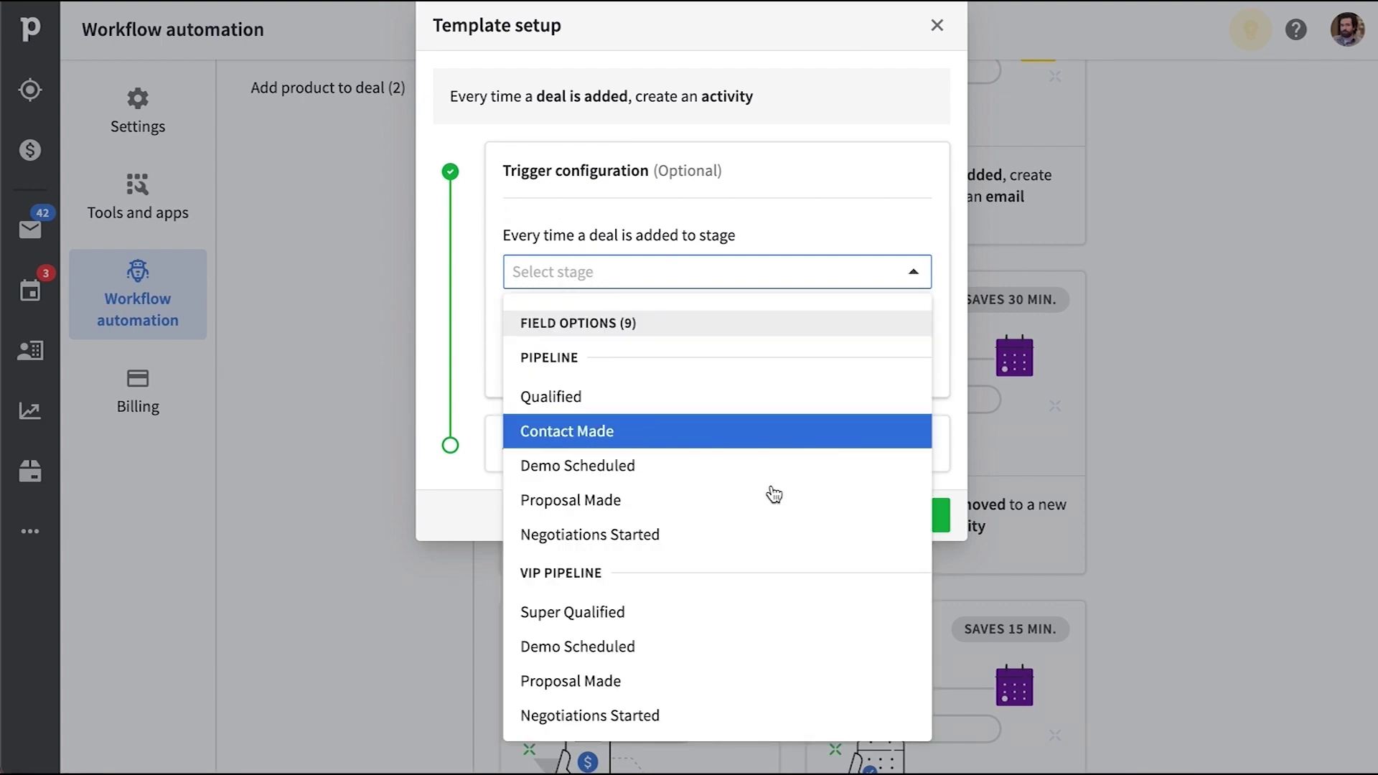
pyautogui.click(725, 397)
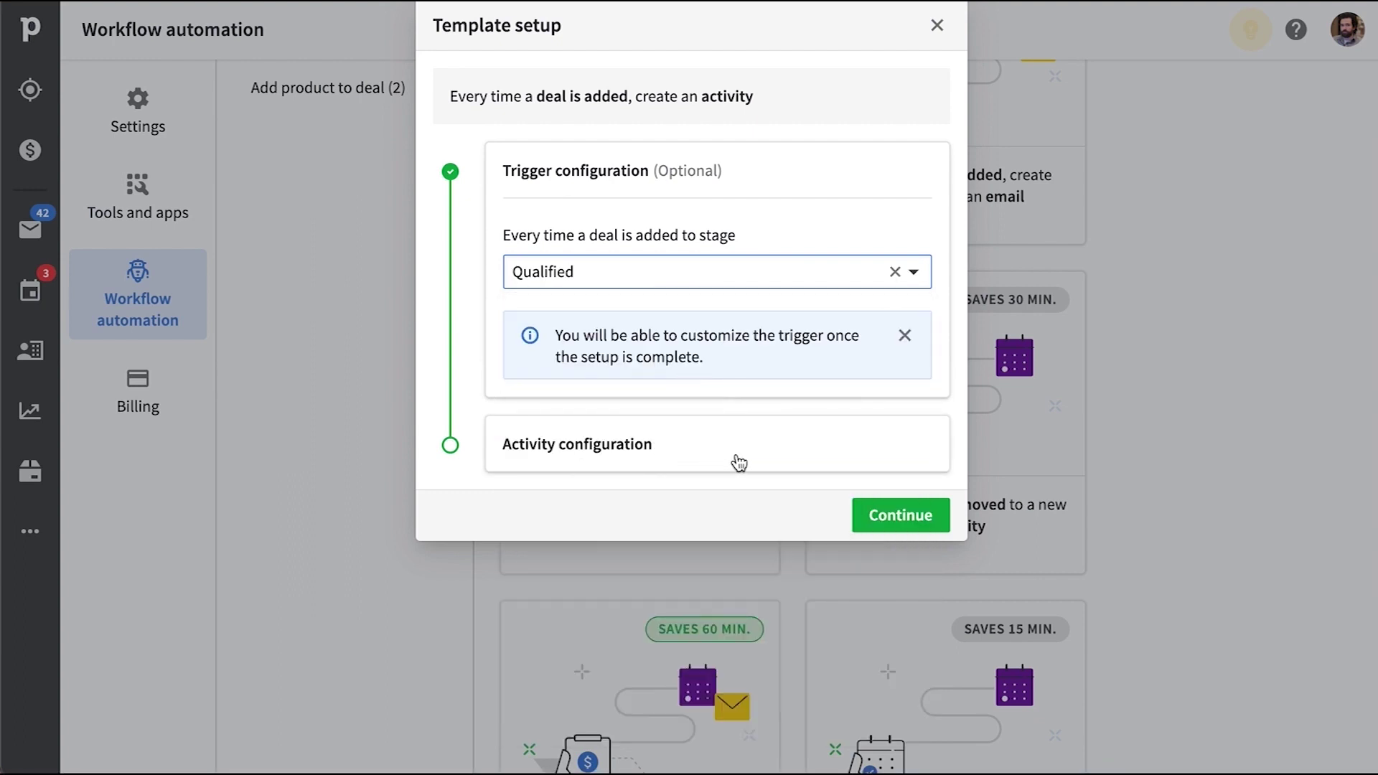
pyautogui.click(740, 463)
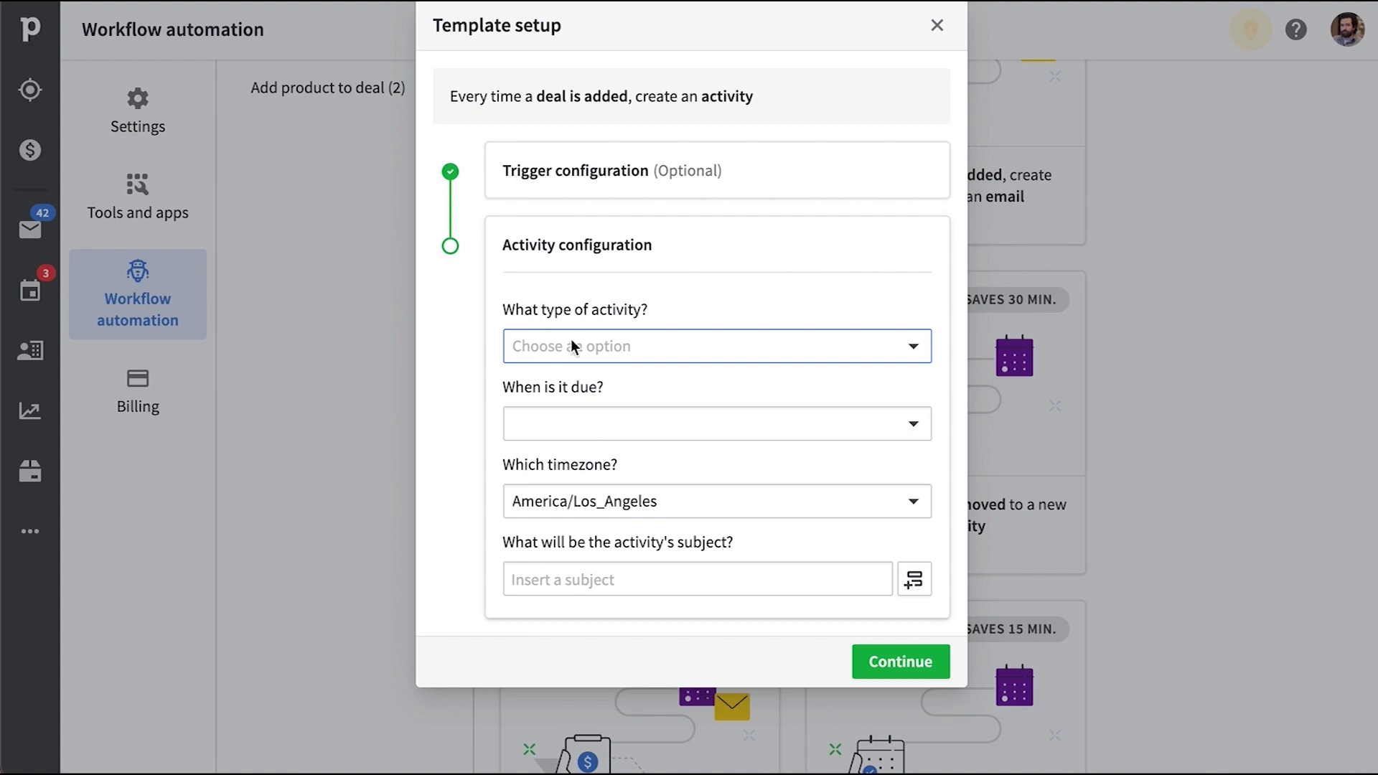
# Make the created activity a Call due Next Wednesday
pyautogui.click(801, 355)
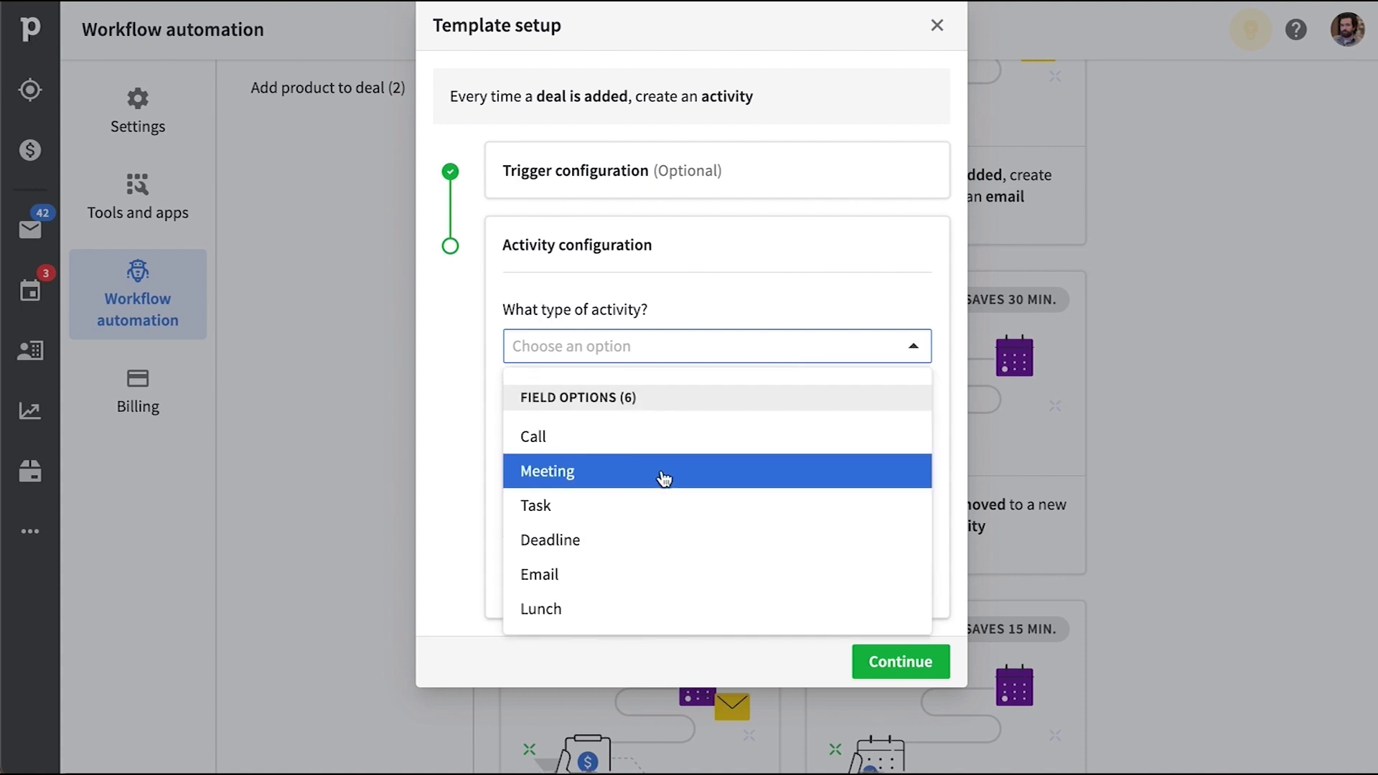
pyautogui.click(788, 445)
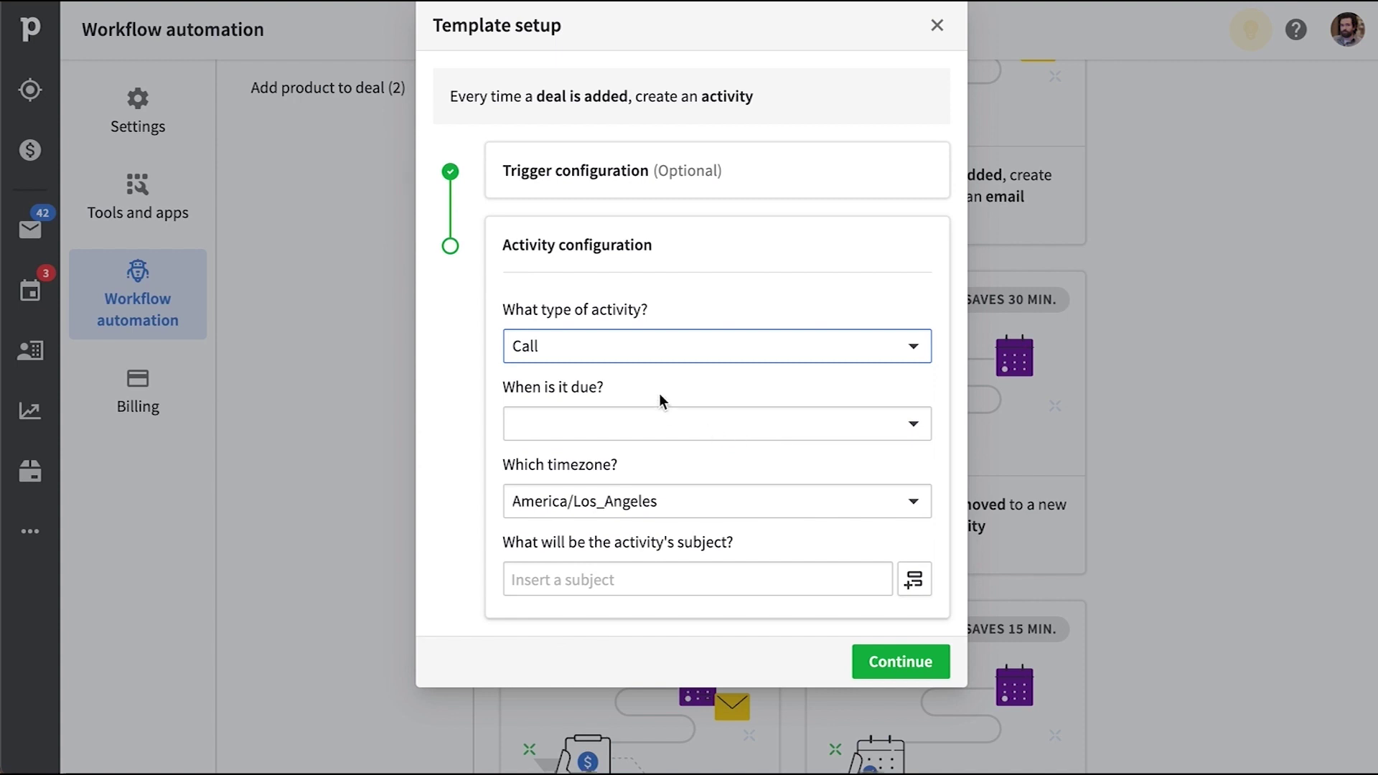
pyautogui.click(907, 431)
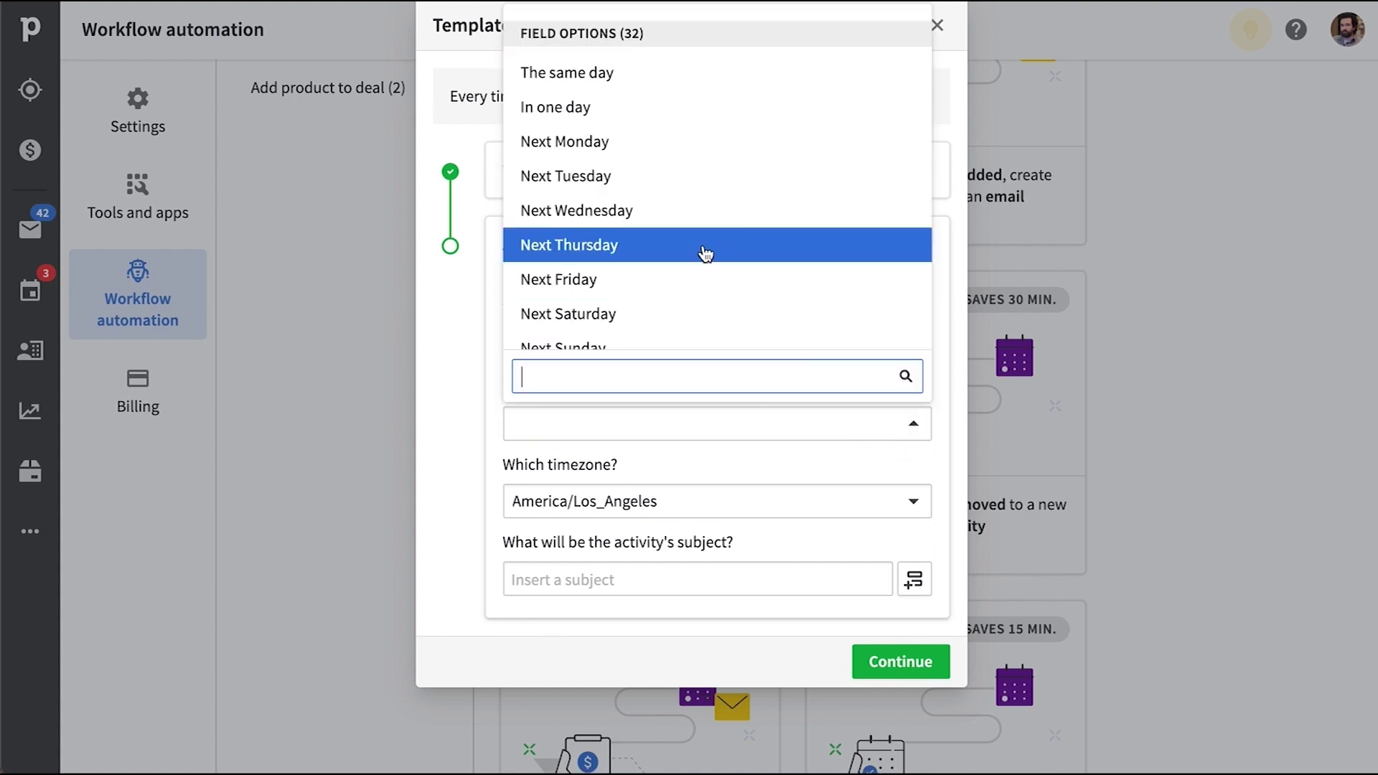
pyautogui.scroll(-3, 809, 234)
pyautogui.scroll(-5, 808, 231)
pyautogui.scroll(-3, 787, 208)
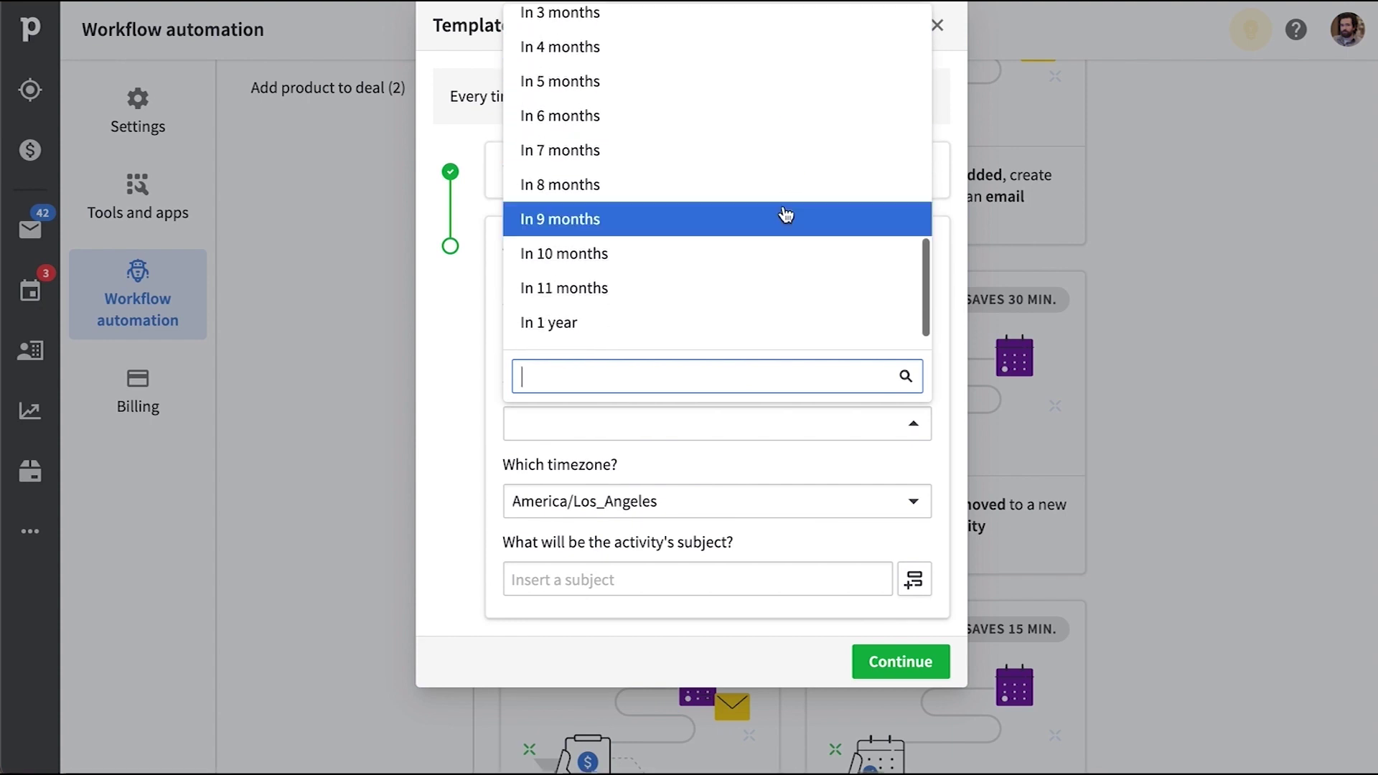
pyautogui.scroll(10, 785, 215)
pyautogui.click(615, 214)
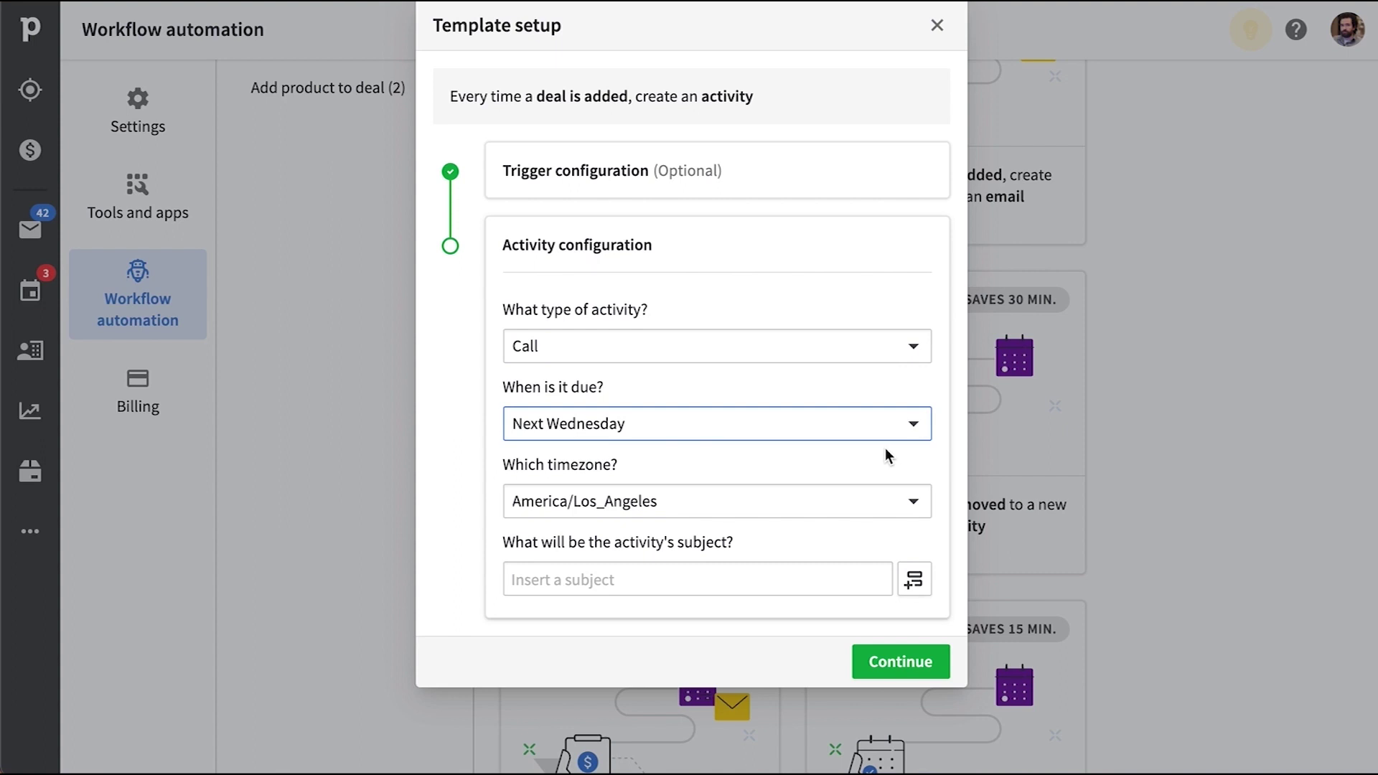
# Insert the Deal contact person name field as the activity subject
pyautogui.click(769, 587)
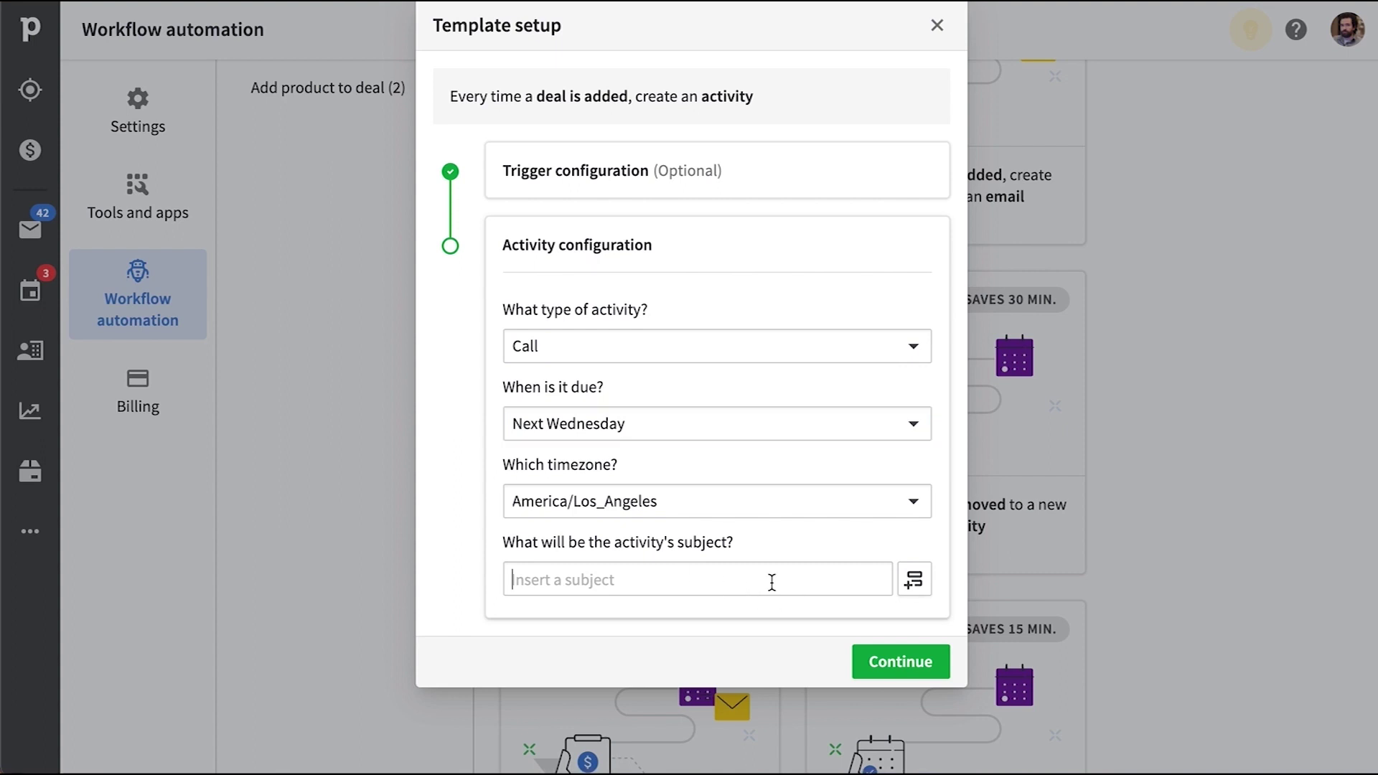
pyautogui.click(914, 584)
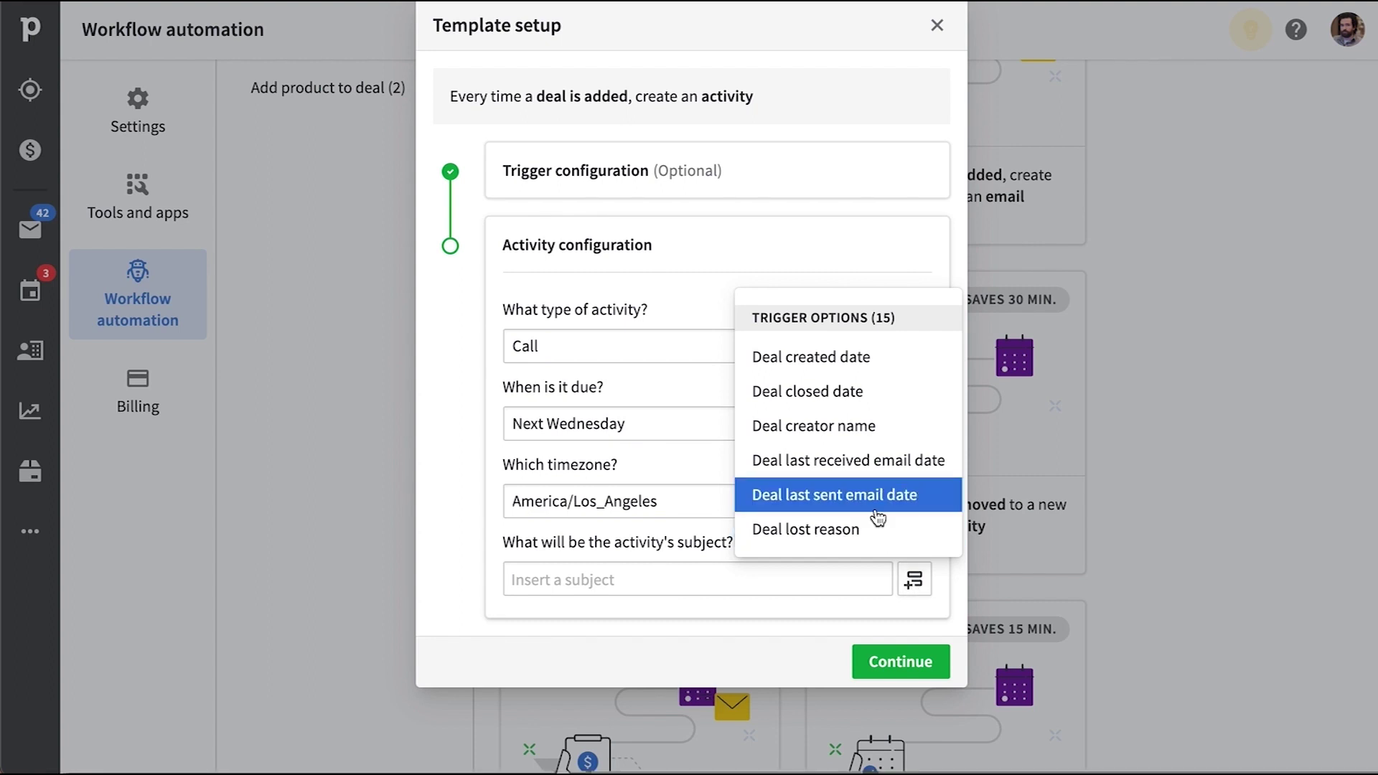
pyautogui.scroll(-4, 825, 307)
pyautogui.scroll(5, 825, 309)
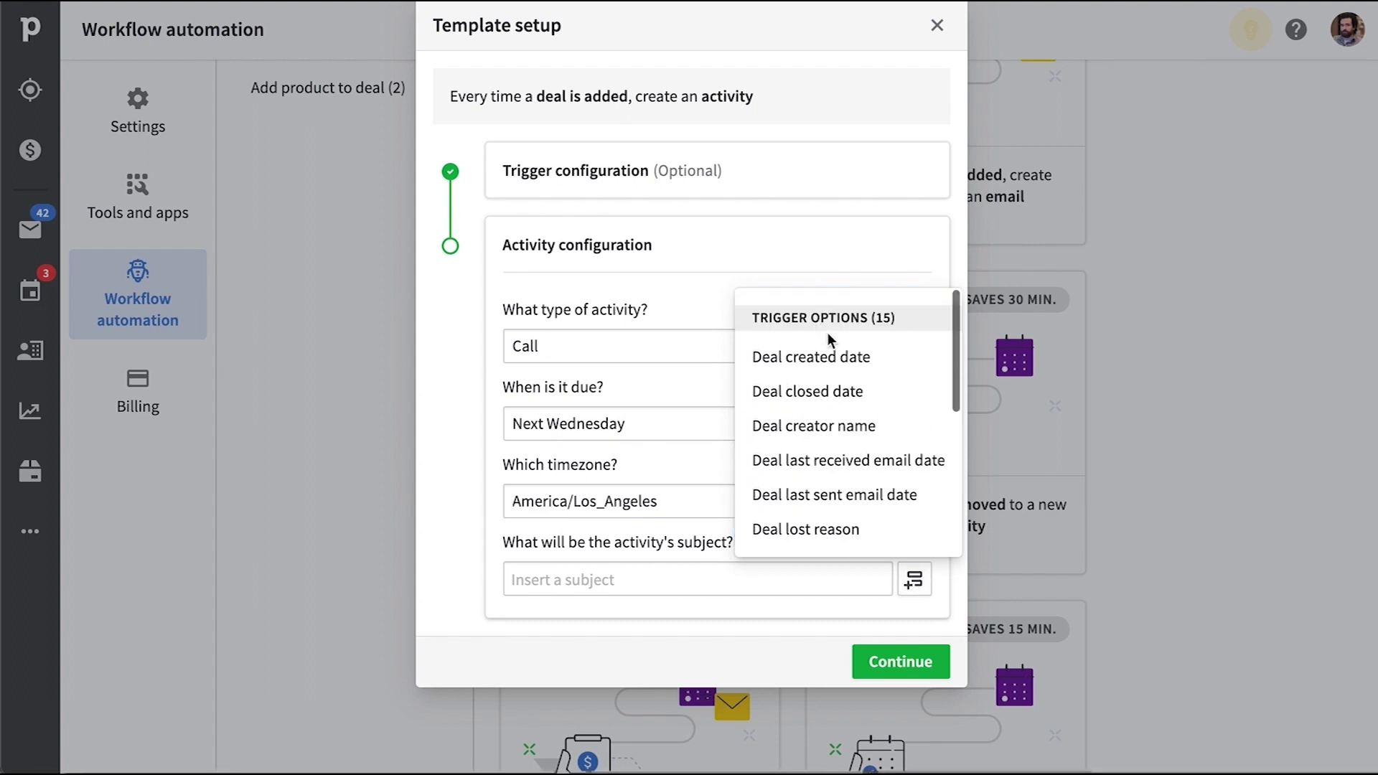
pyautogui.scroll(-3, 852, 430)
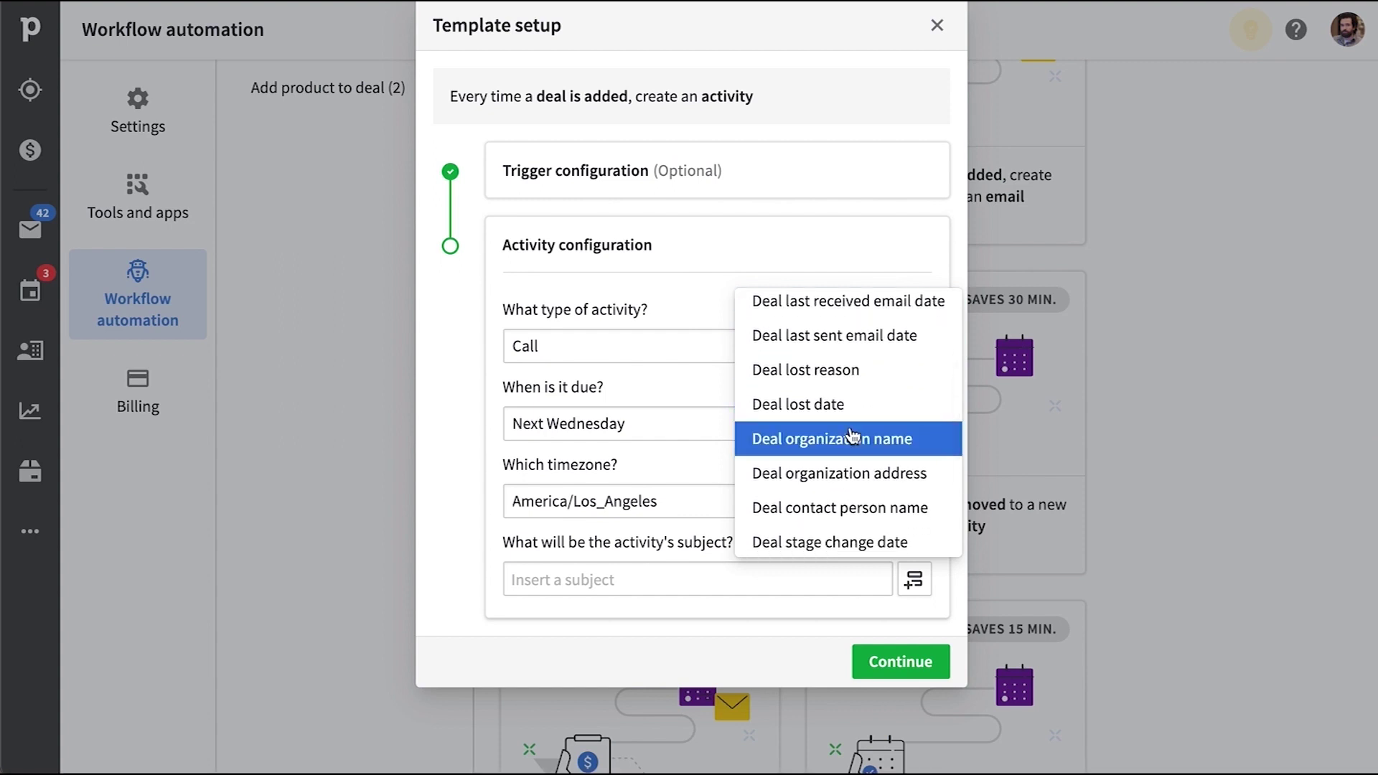
pyautogui.scroll(-2, 854, 423)
pyautogui.click(860, 419)
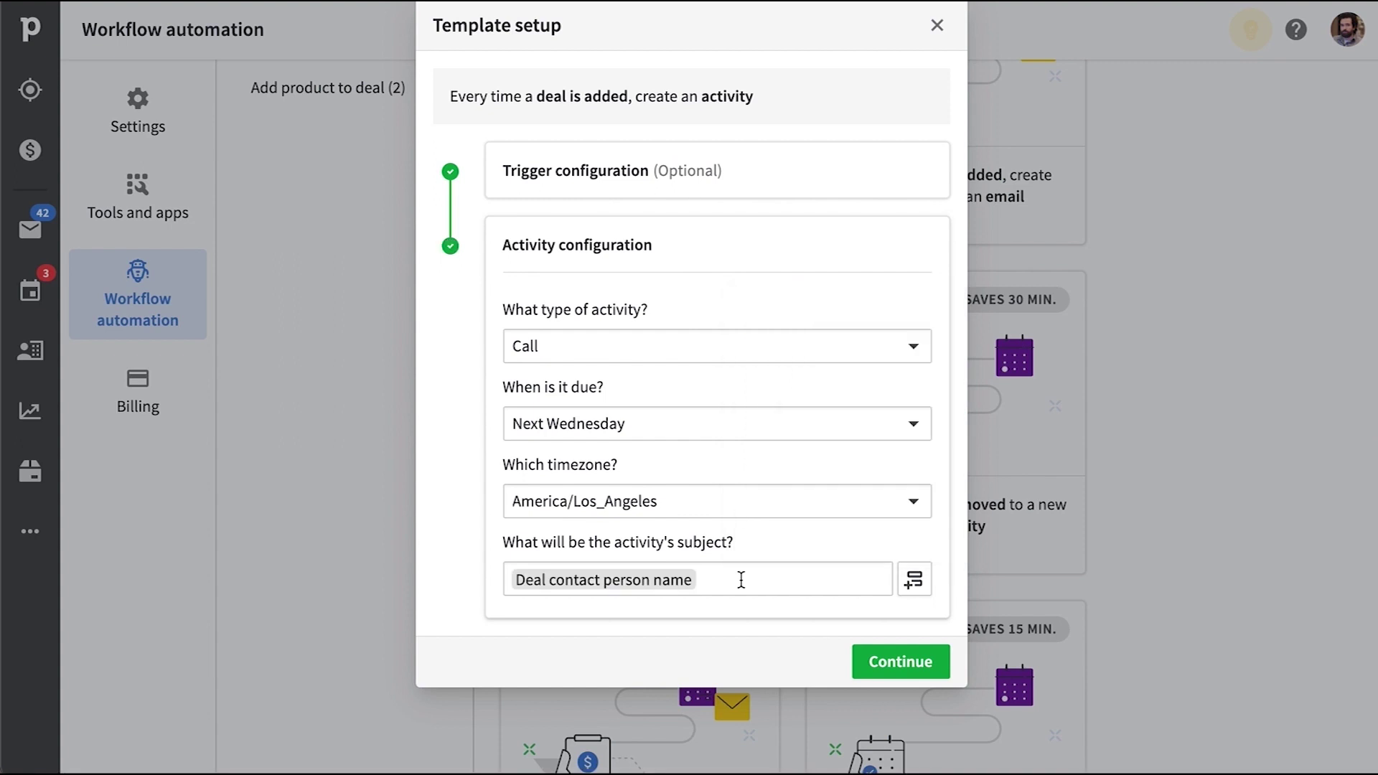
# Set 'Who can trigger' to Triggered by any user, title it 'Auto Activity Scheduling', and save
pyautogui.click(873, 653)
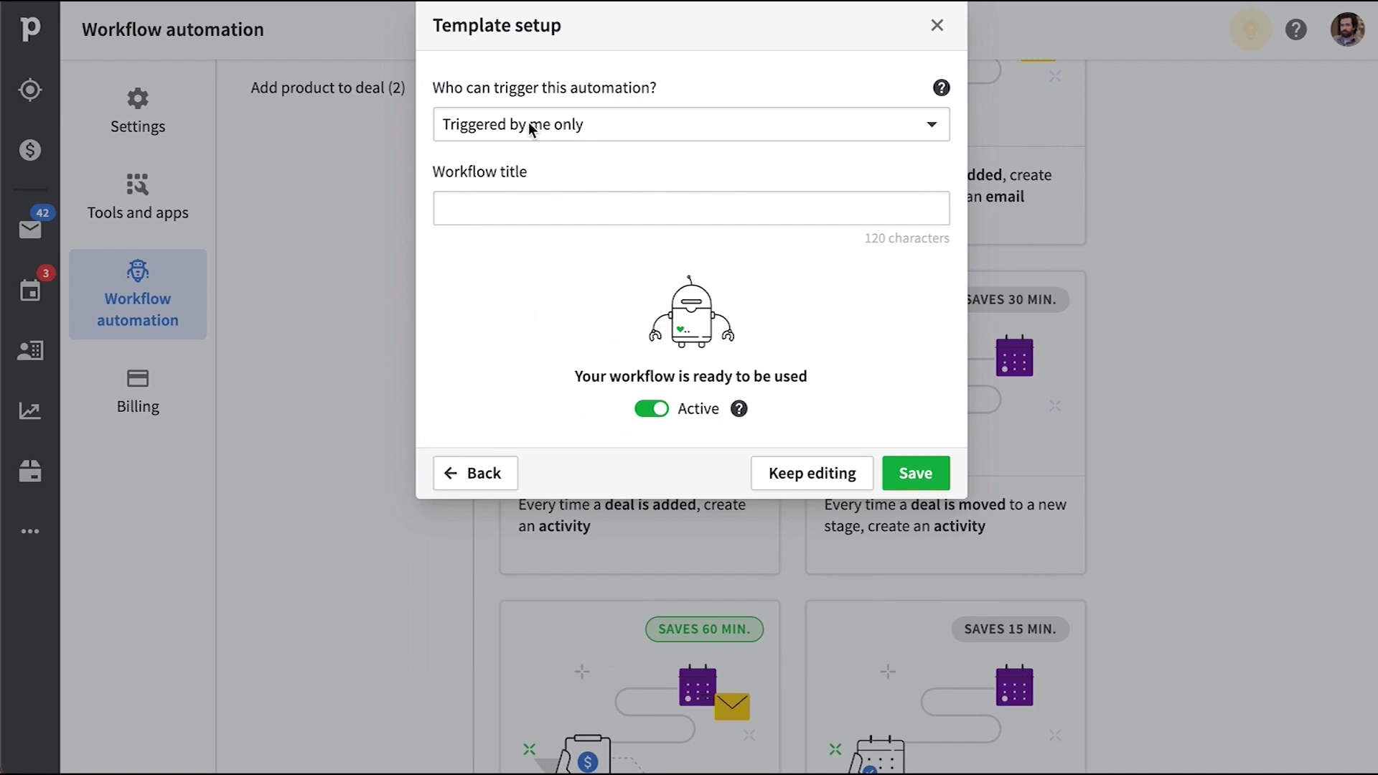
pyautogui.click(752, 122)
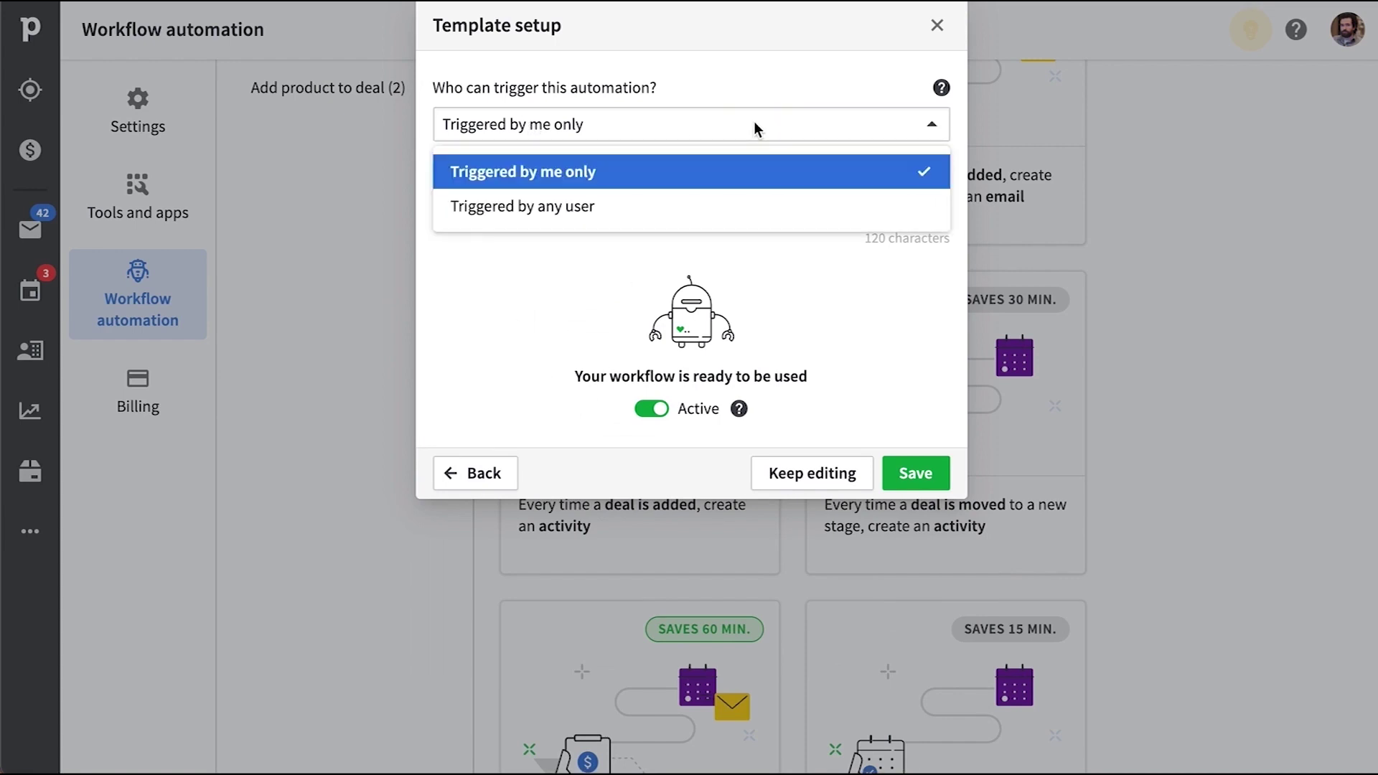
pyautogui.click(741, 218)
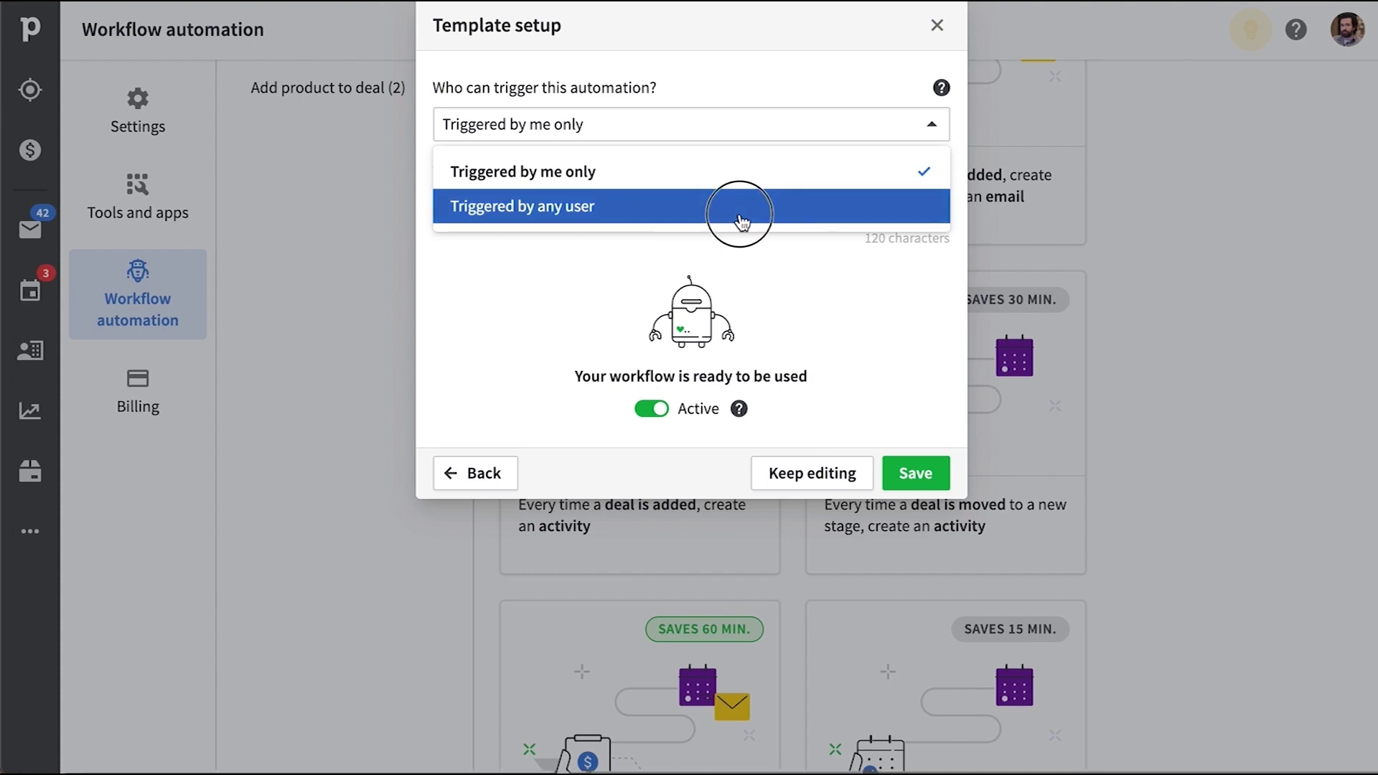
pyautogui.click(732, 214)
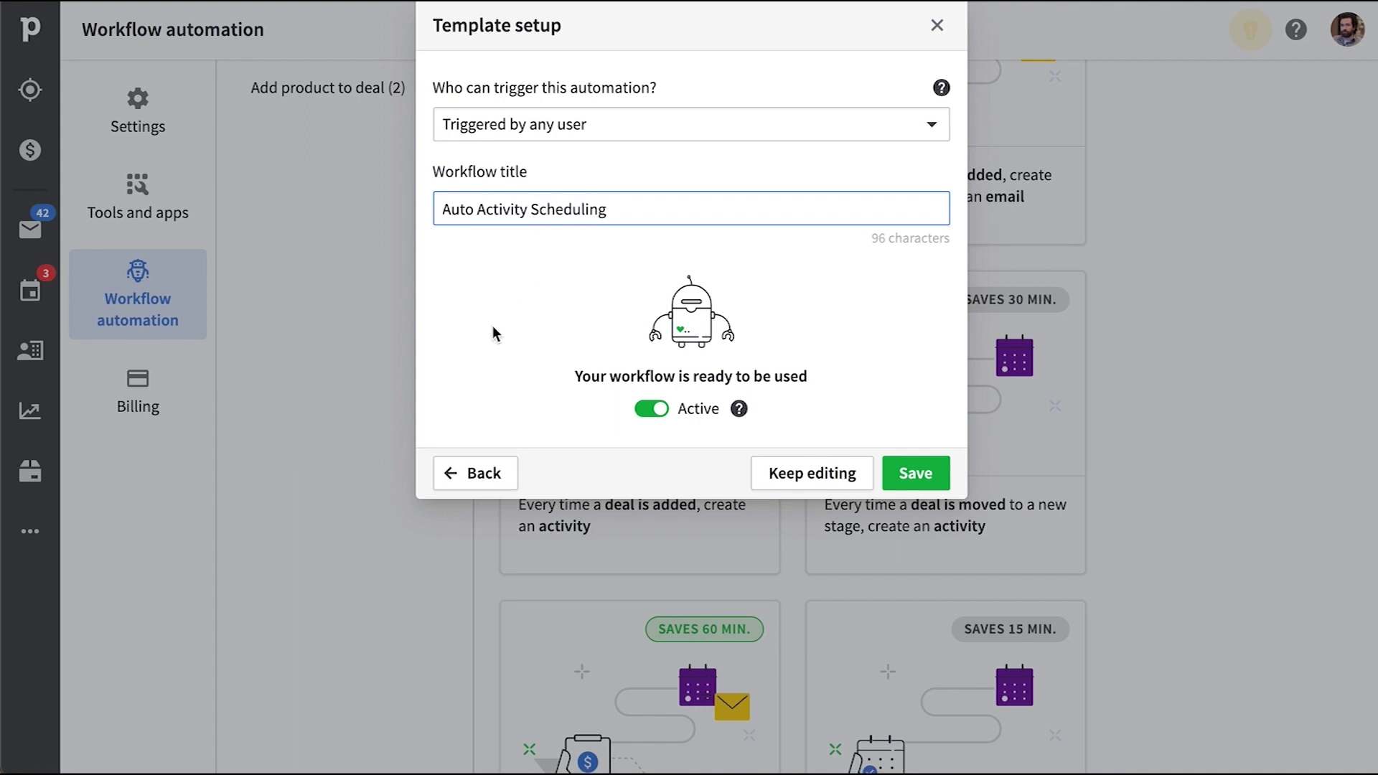
pyautogui.click(924, 489)
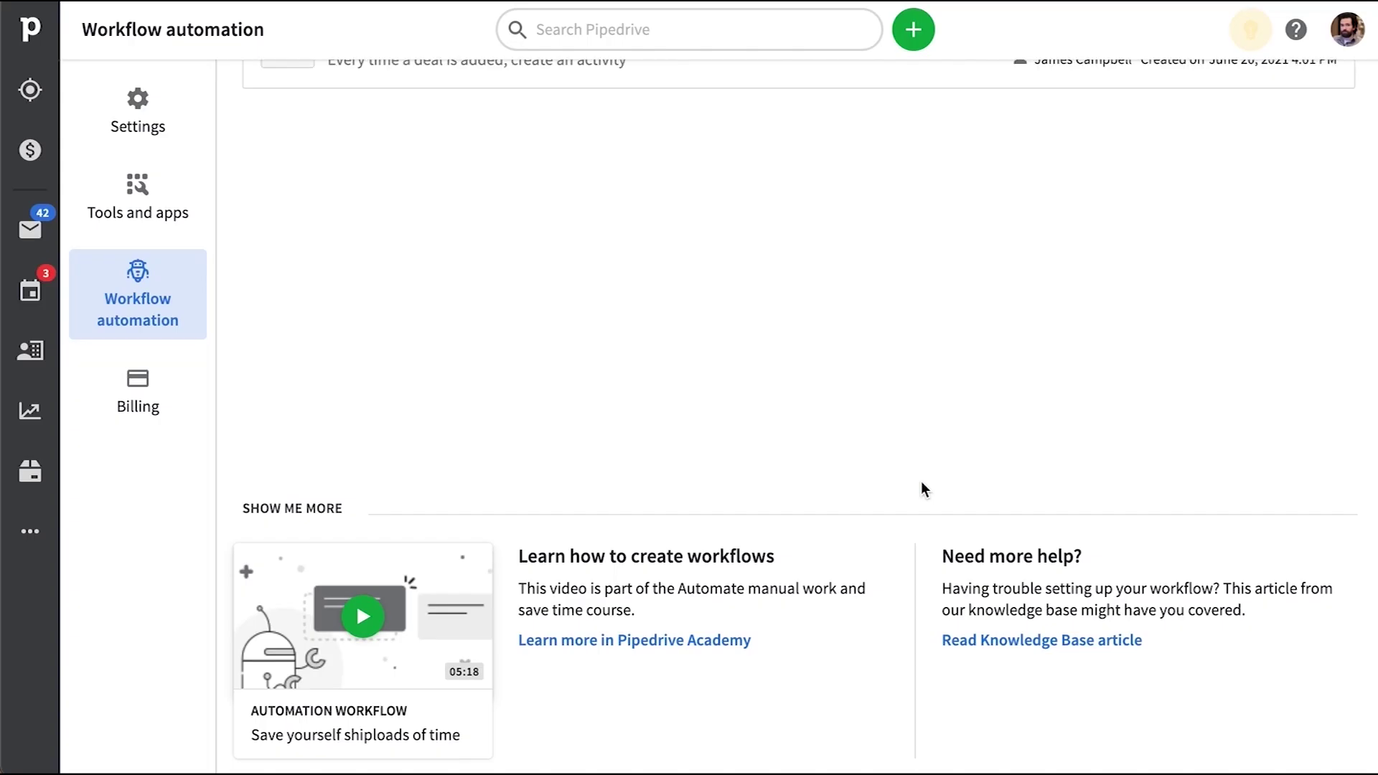
# Check 'Auto Activity Scheduling' shows Active under Created by me, then open Deals
pyautogui.scroll(3, 898, 438)
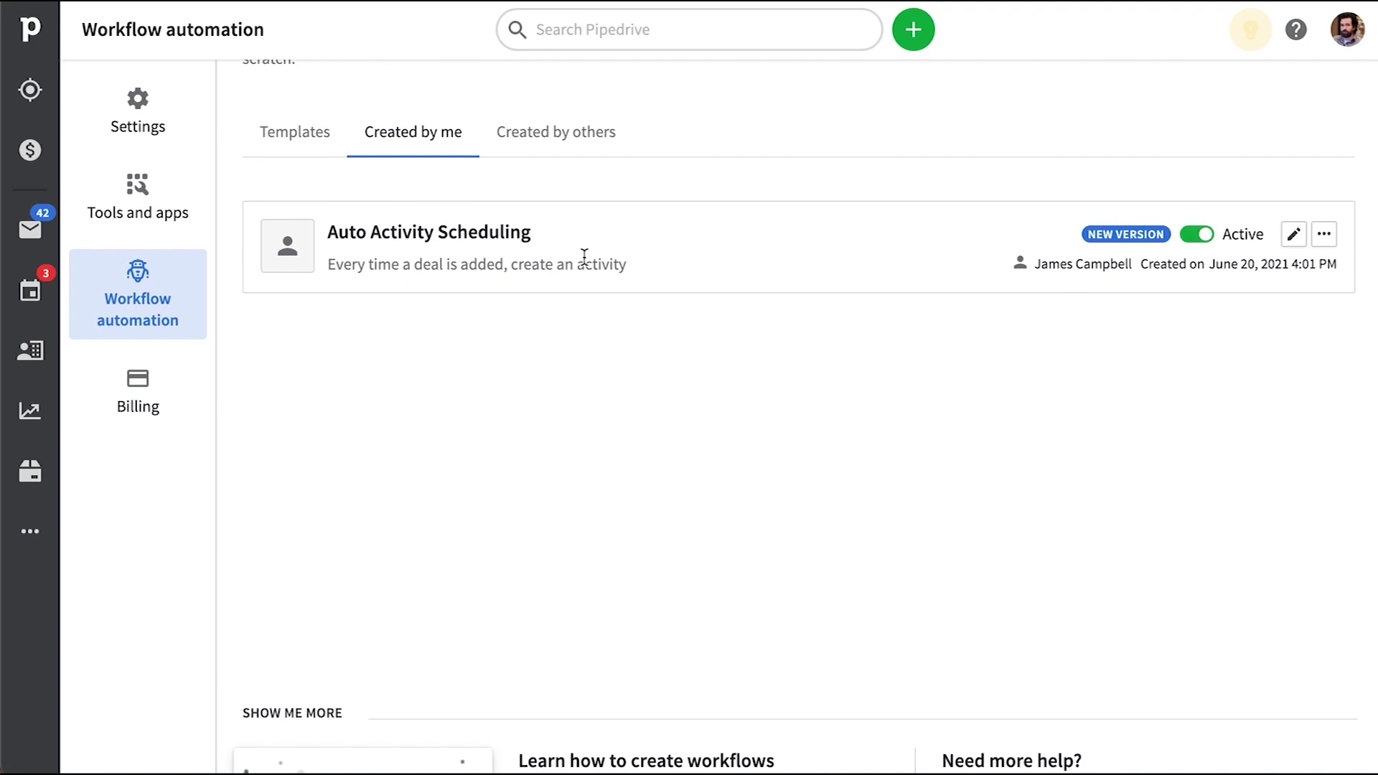
pyautogui.click(30, 150)
# Add a new deal for a new contact, leaving the phone number empty
pyautogui.click(910, 34)
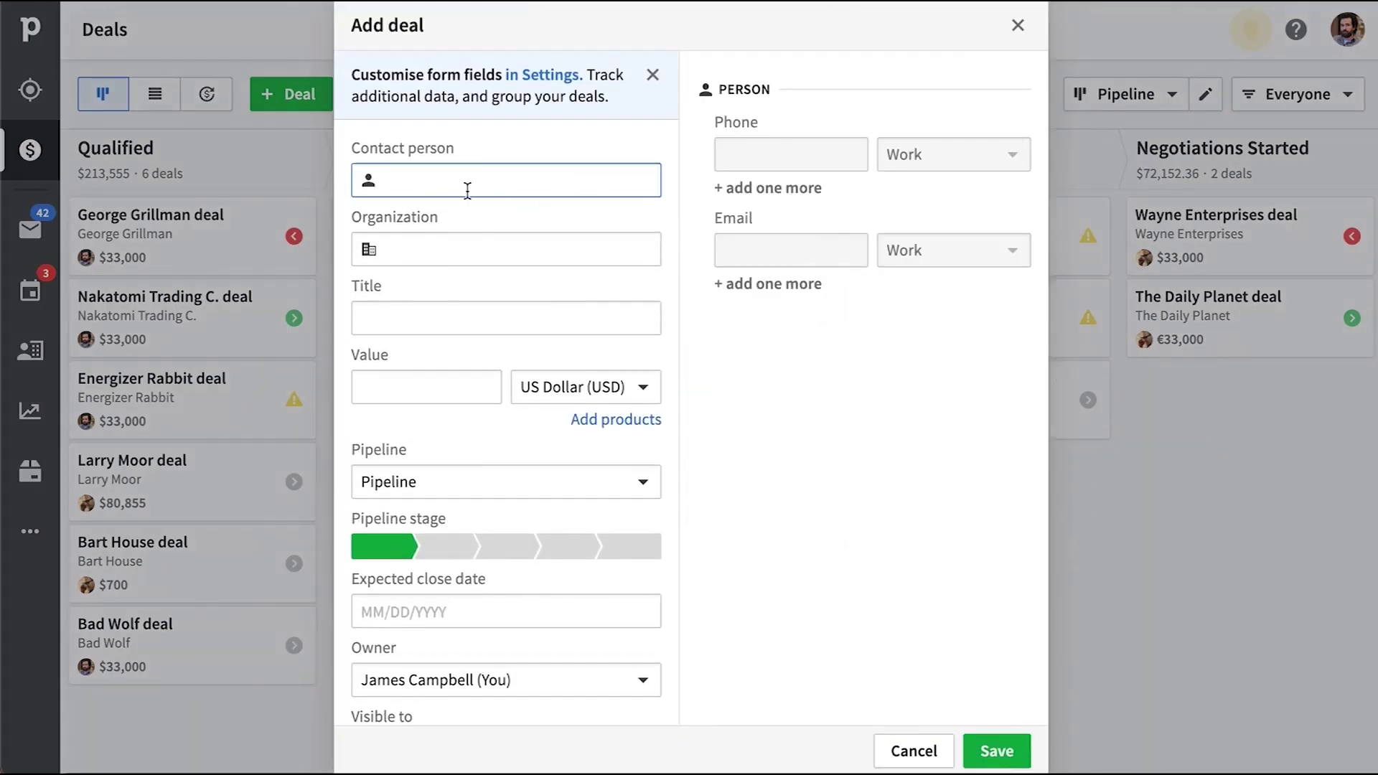
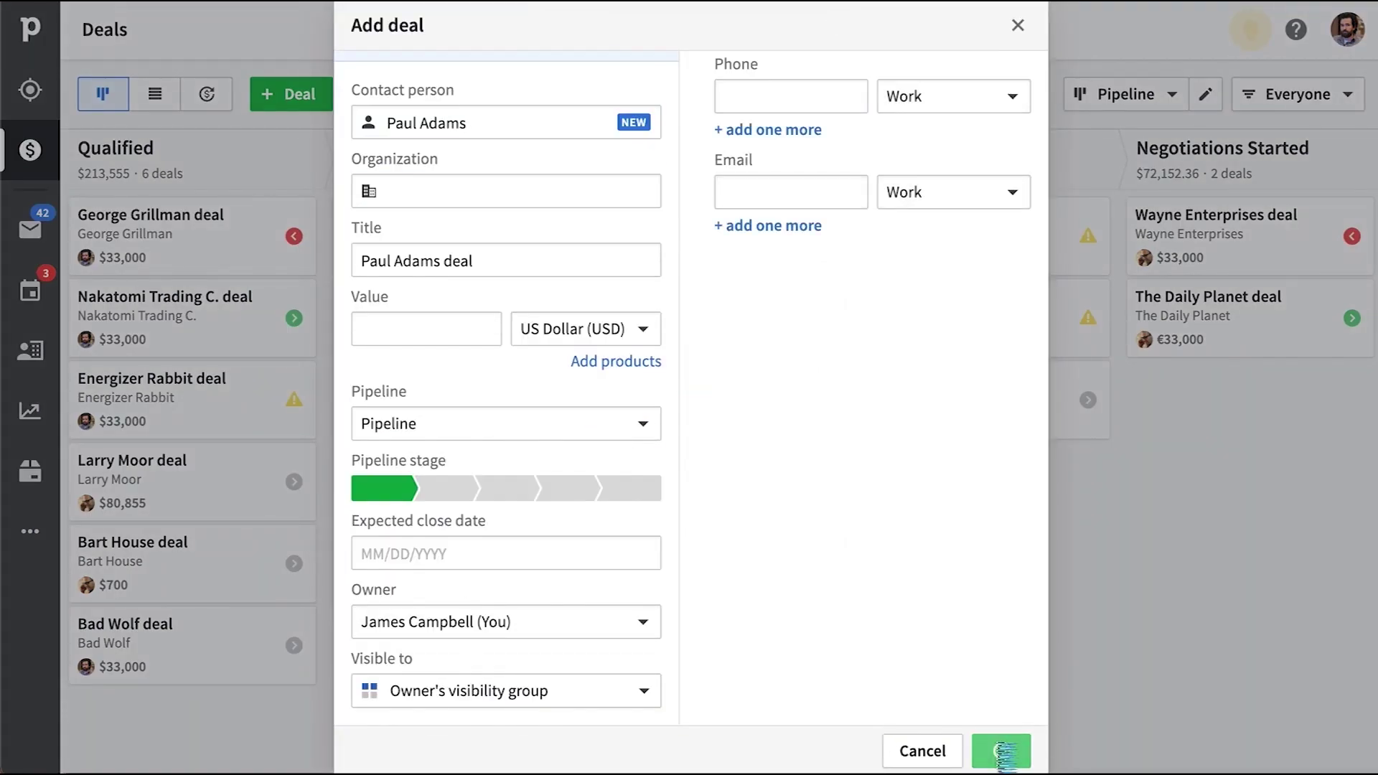
pyautogui.click(996, 750)
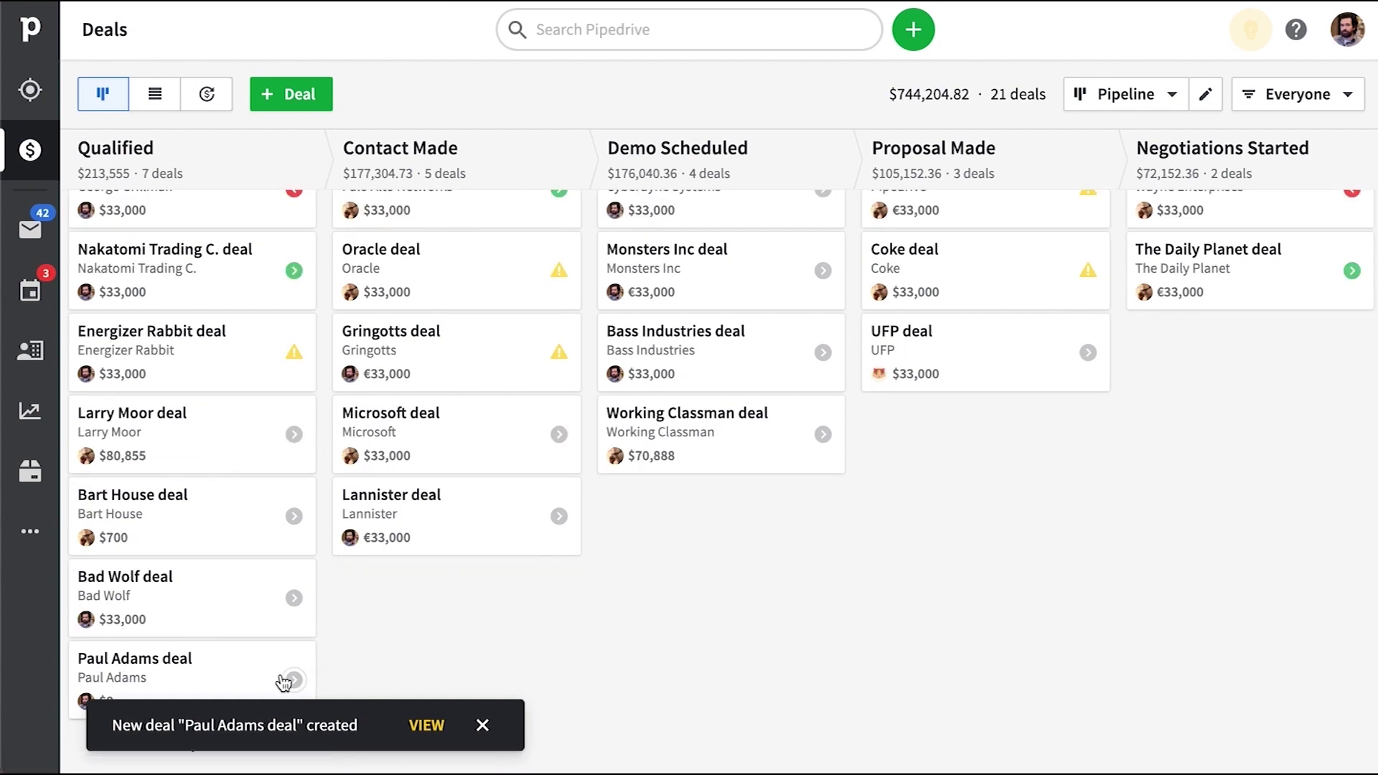
# Check the new deal's details, then view the Activities list with its auto-created First Call
pyautogui.click(246, 684)
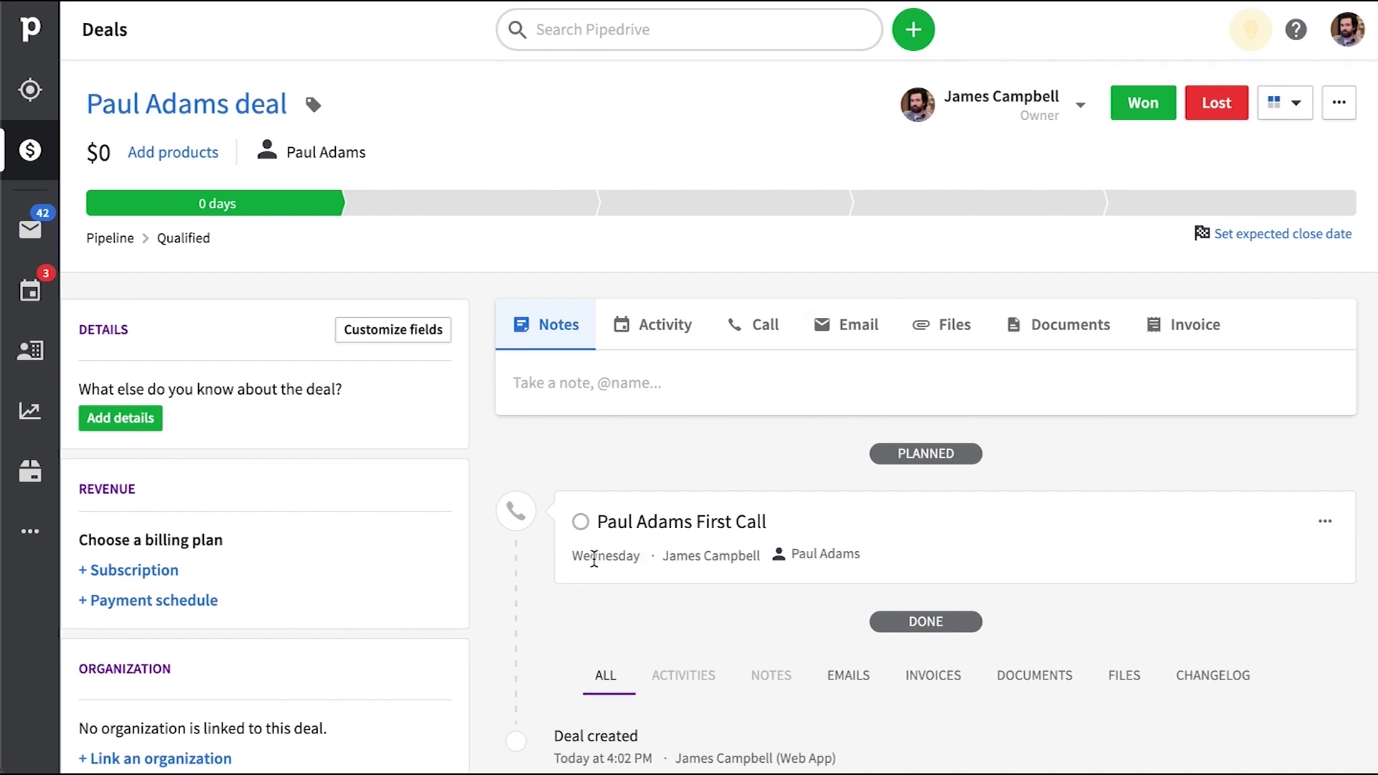
pyautogui.scroll(-8, 412, 524)
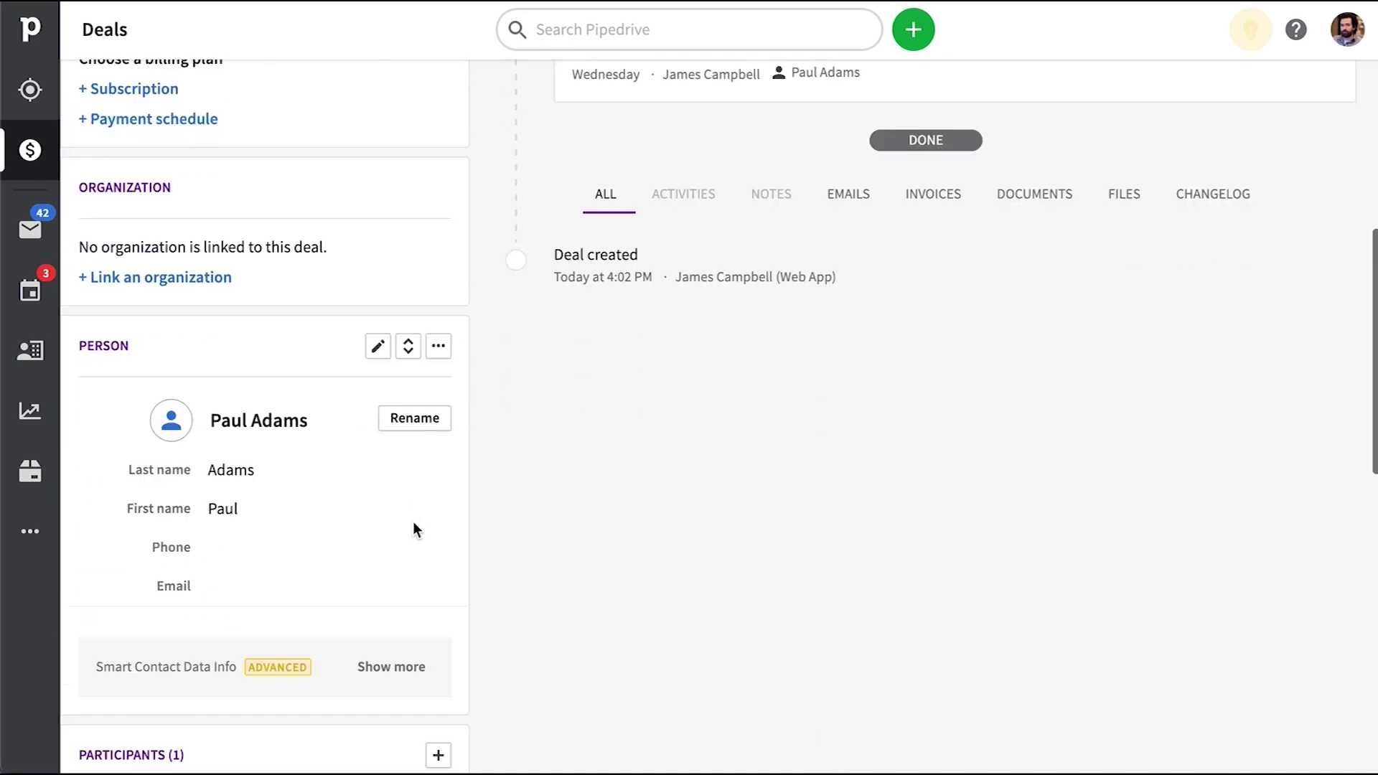
pyautogui.moveTo(313, 428)
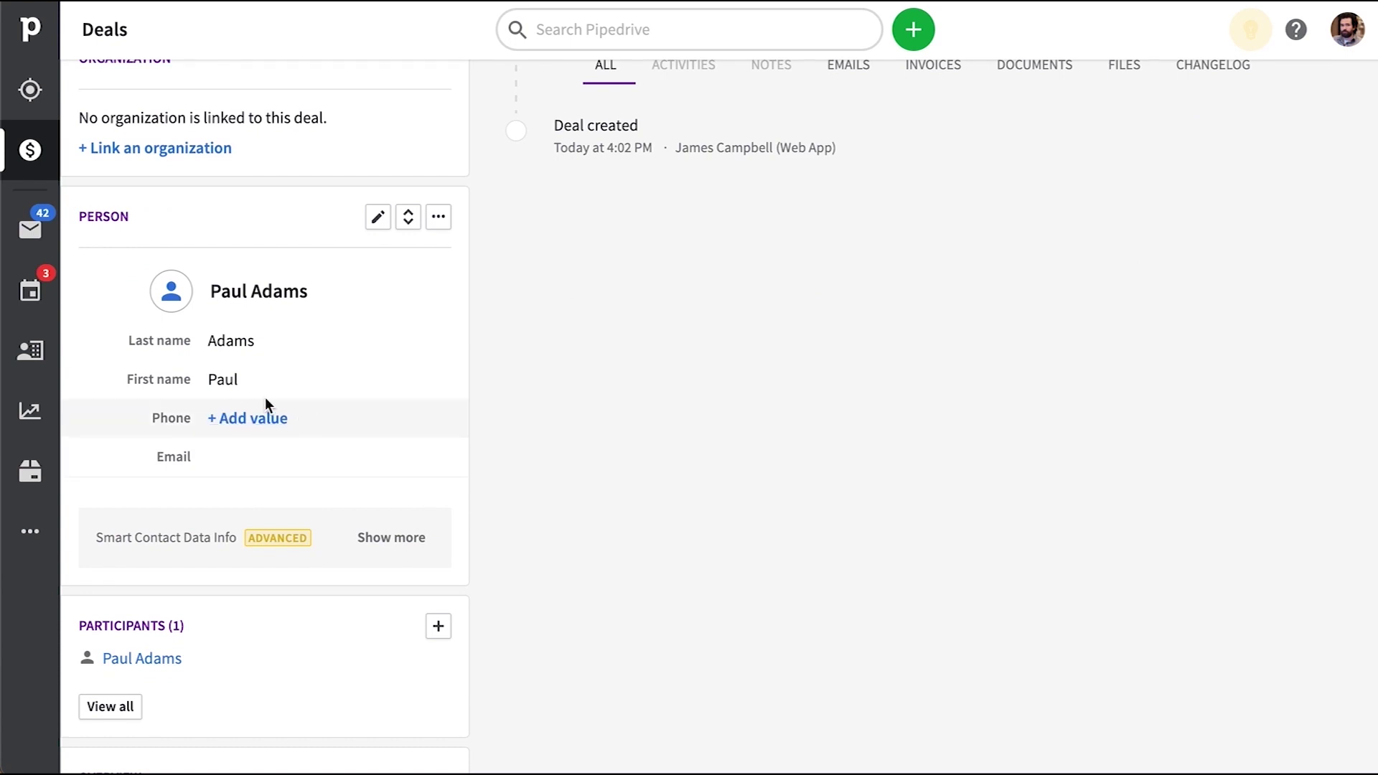
pyautogui.click(30, 291)
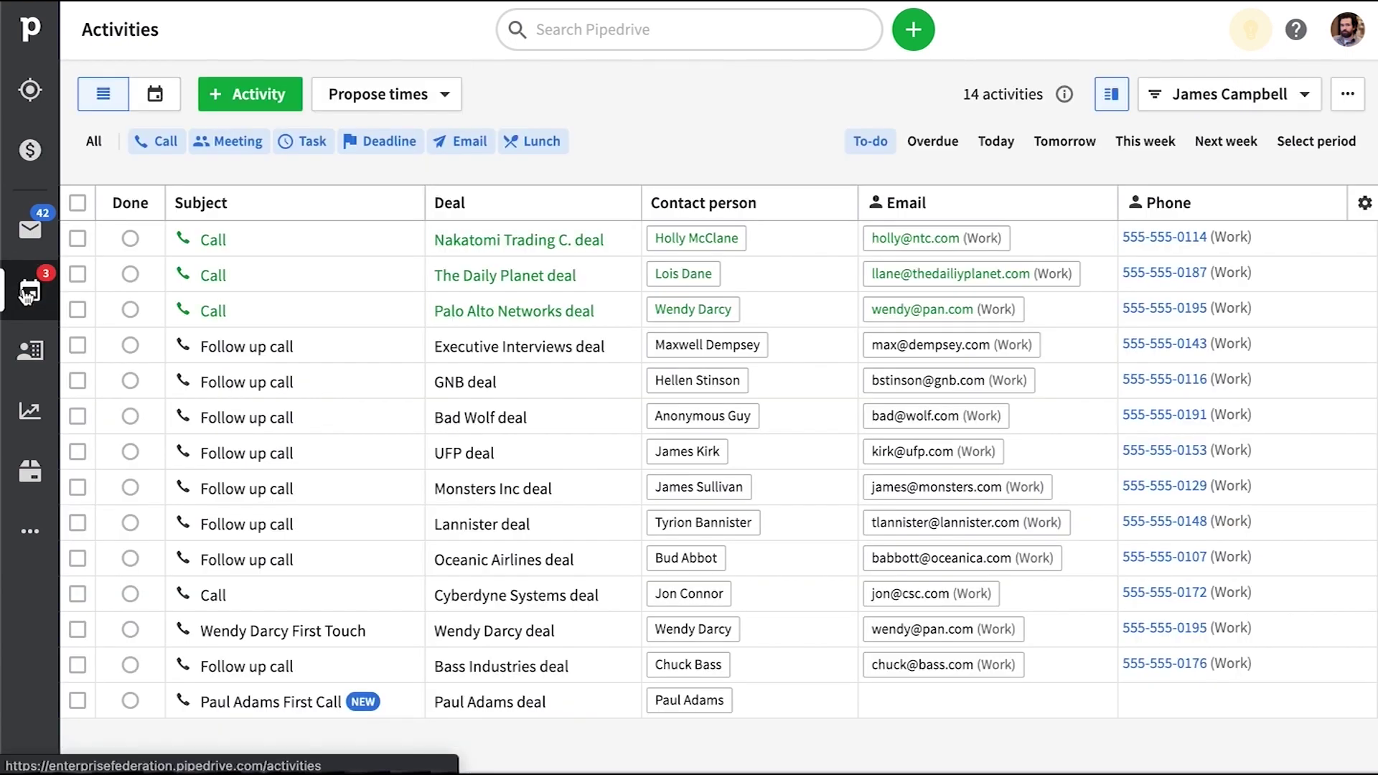
# Go from the Activities table to the Workflow automation page via the More menu
pyautogui.hscroll(8, 1199, 702)
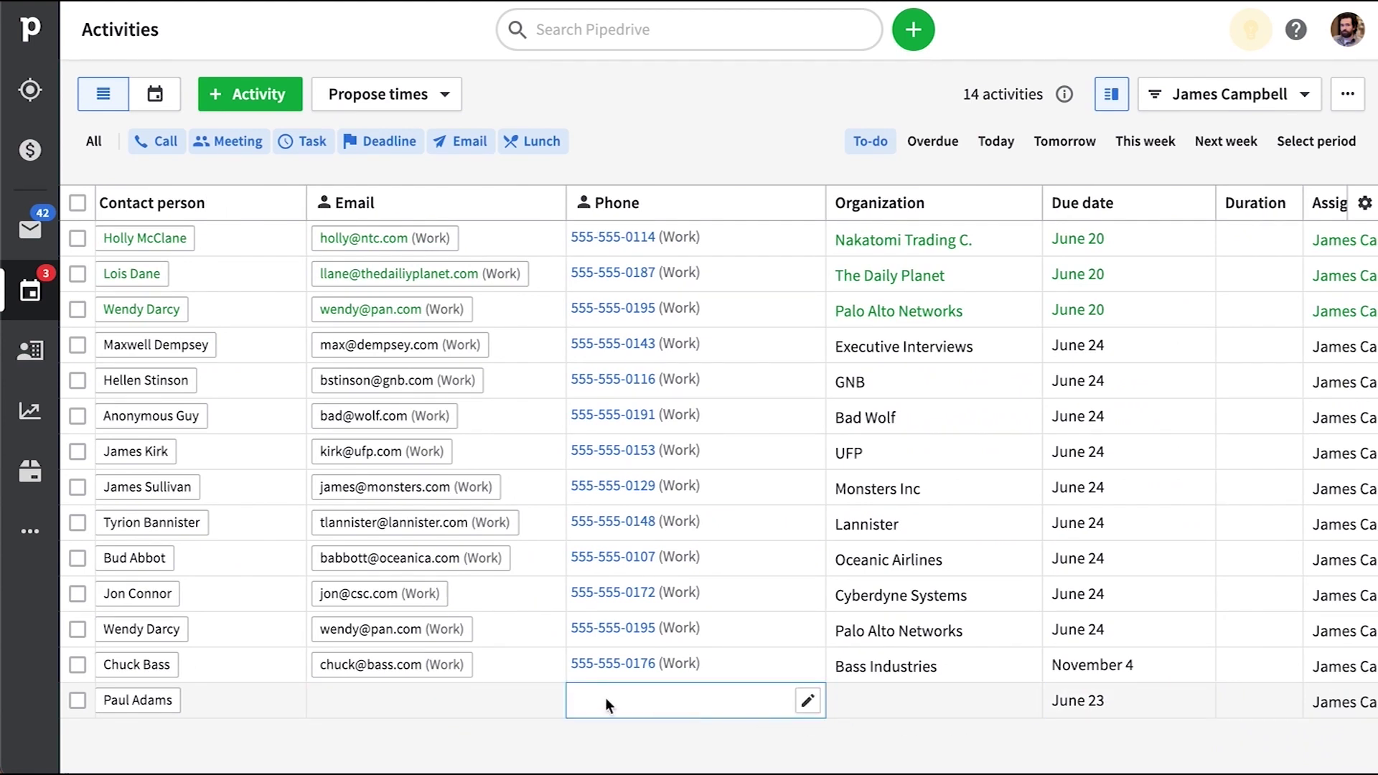
pyautogui.hscroll(-4, 571, 696)
pyautogui.hscroll(-4, 572, 696)
pyautogui.click(30, 531)
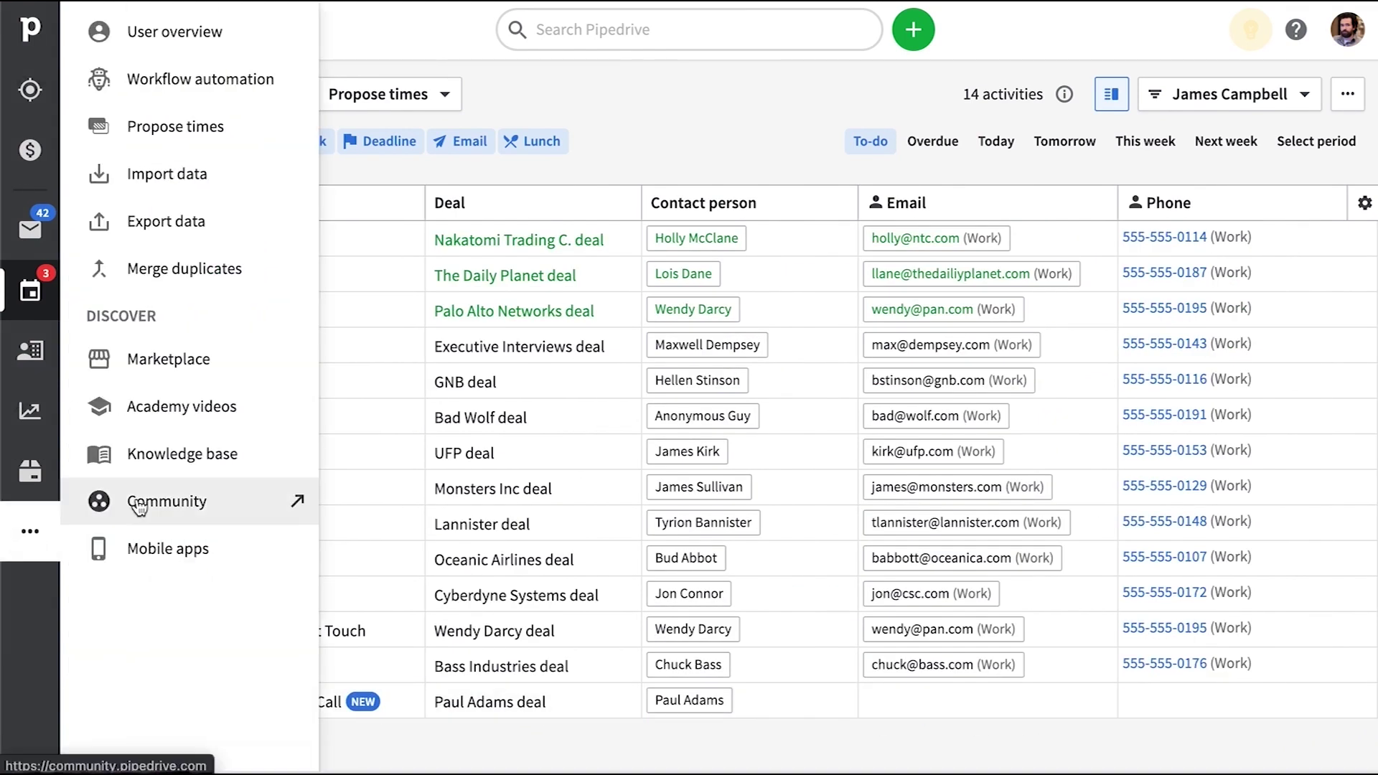
pyautogui.click(195, 93)
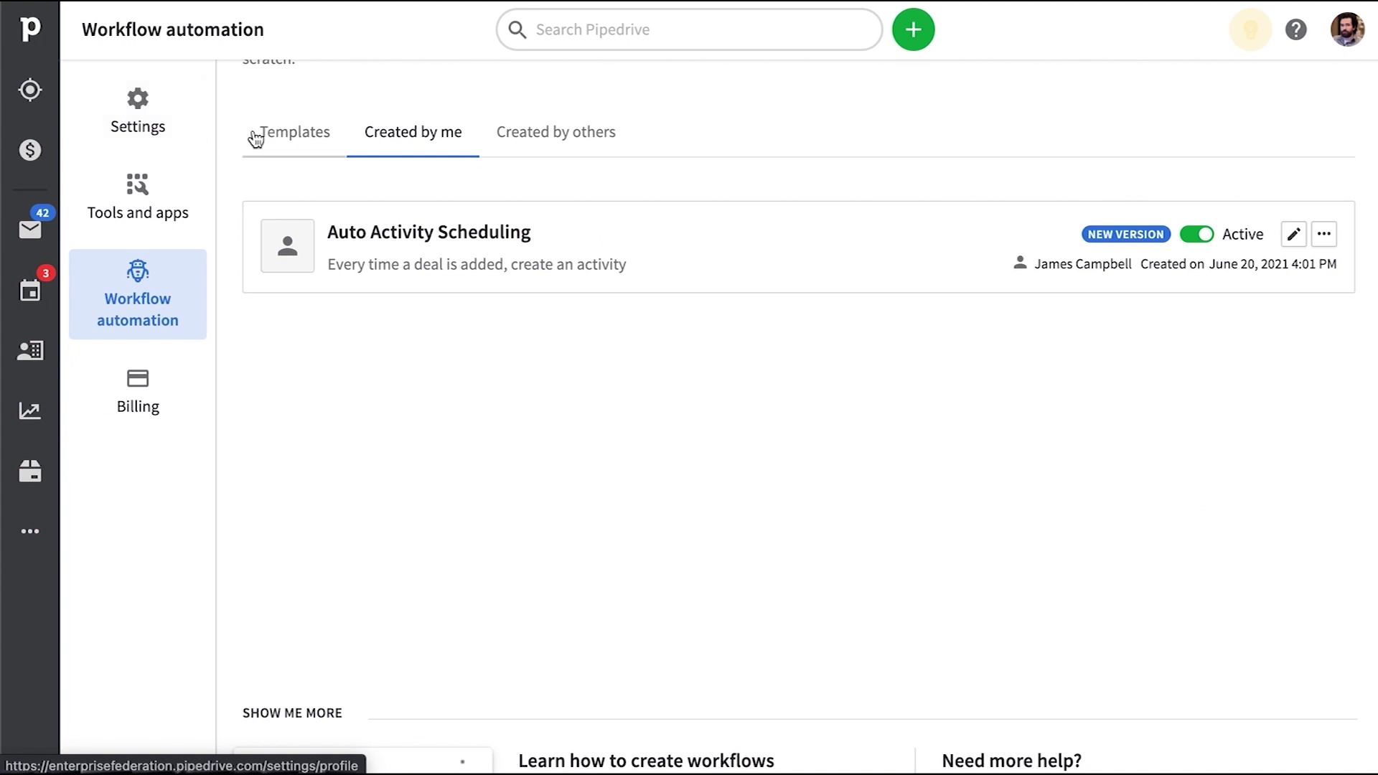
# Start editing the Auto Activity Scheduling workflow's Condition step
pyautogui.click(1293, 235)
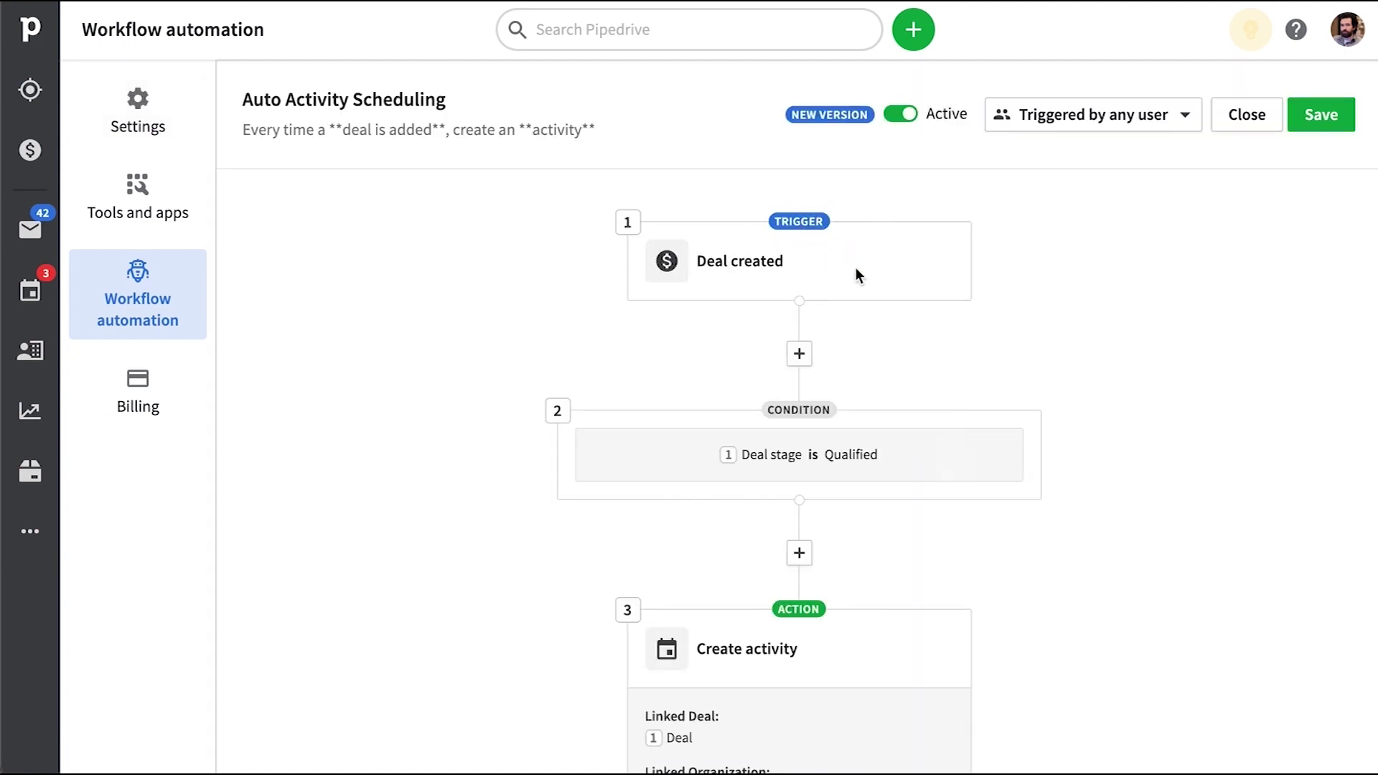
pyautogui.moveTo(893, 476)
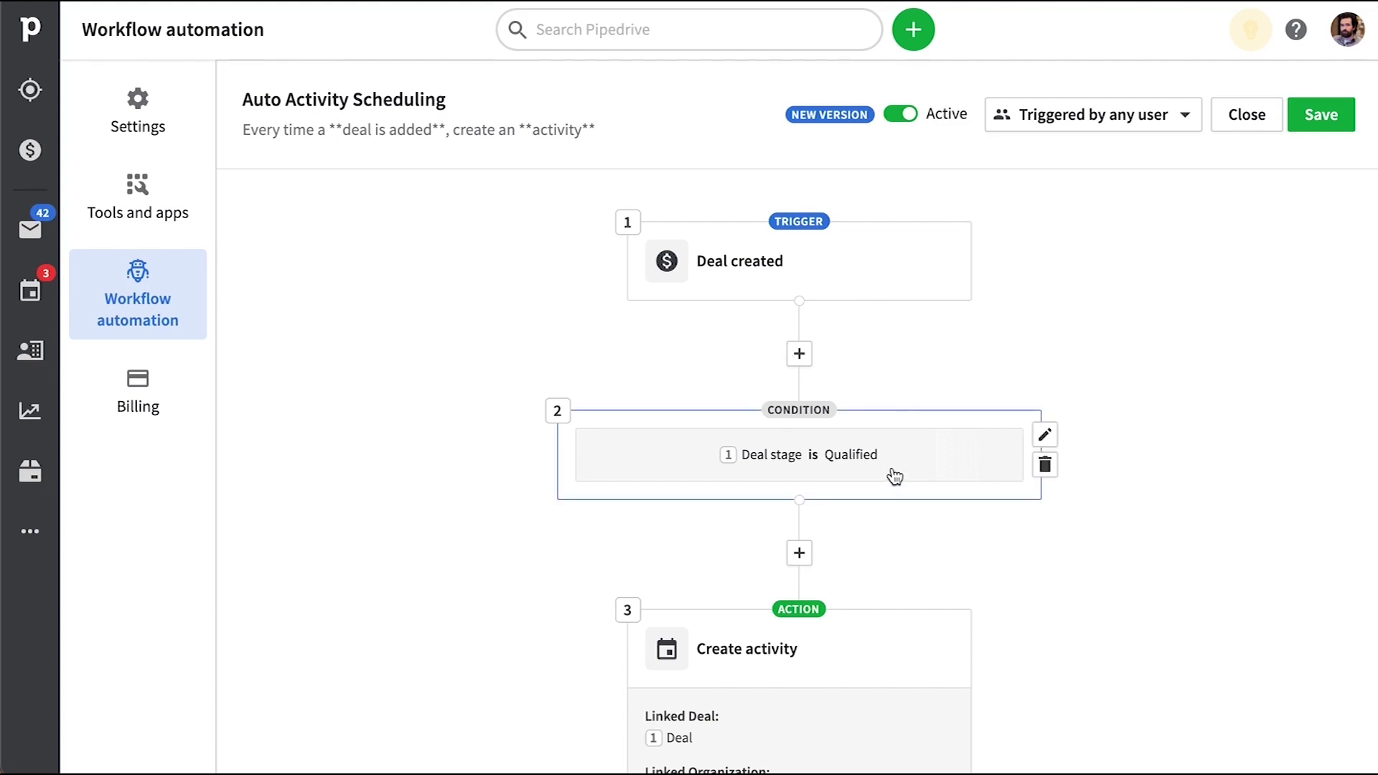
pyautogui.scroll(-6, 1034, 498)
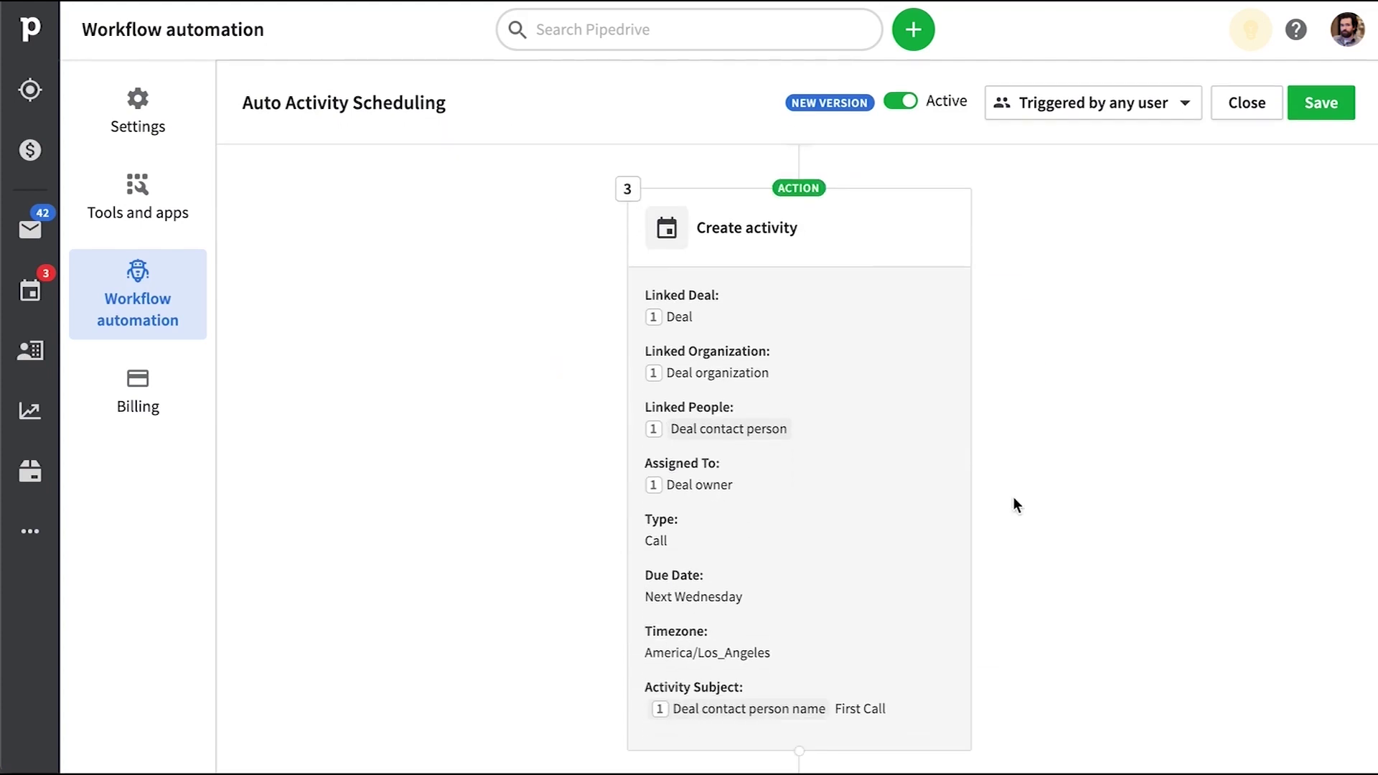
pyautogui.scroll(6, 930, 338)
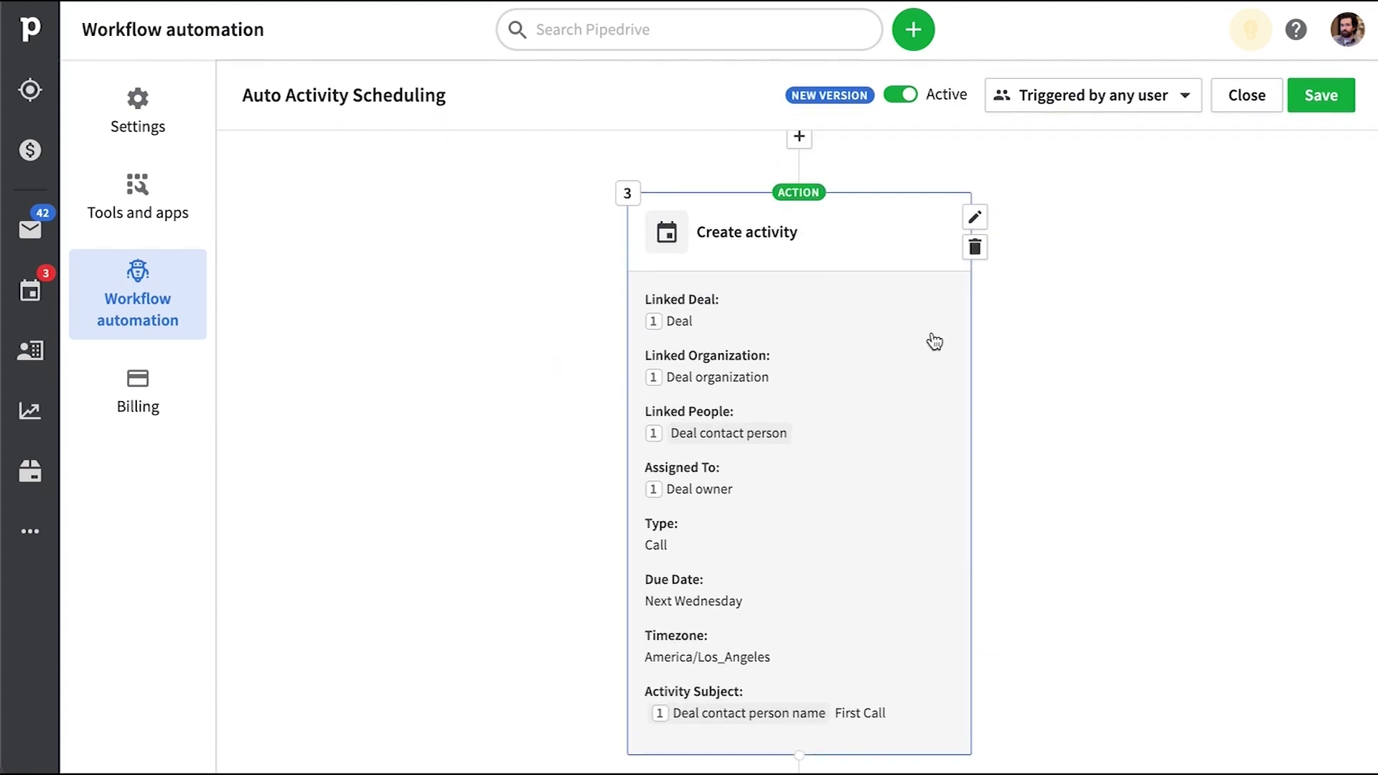
pyautogui.moveTo(937, 495)
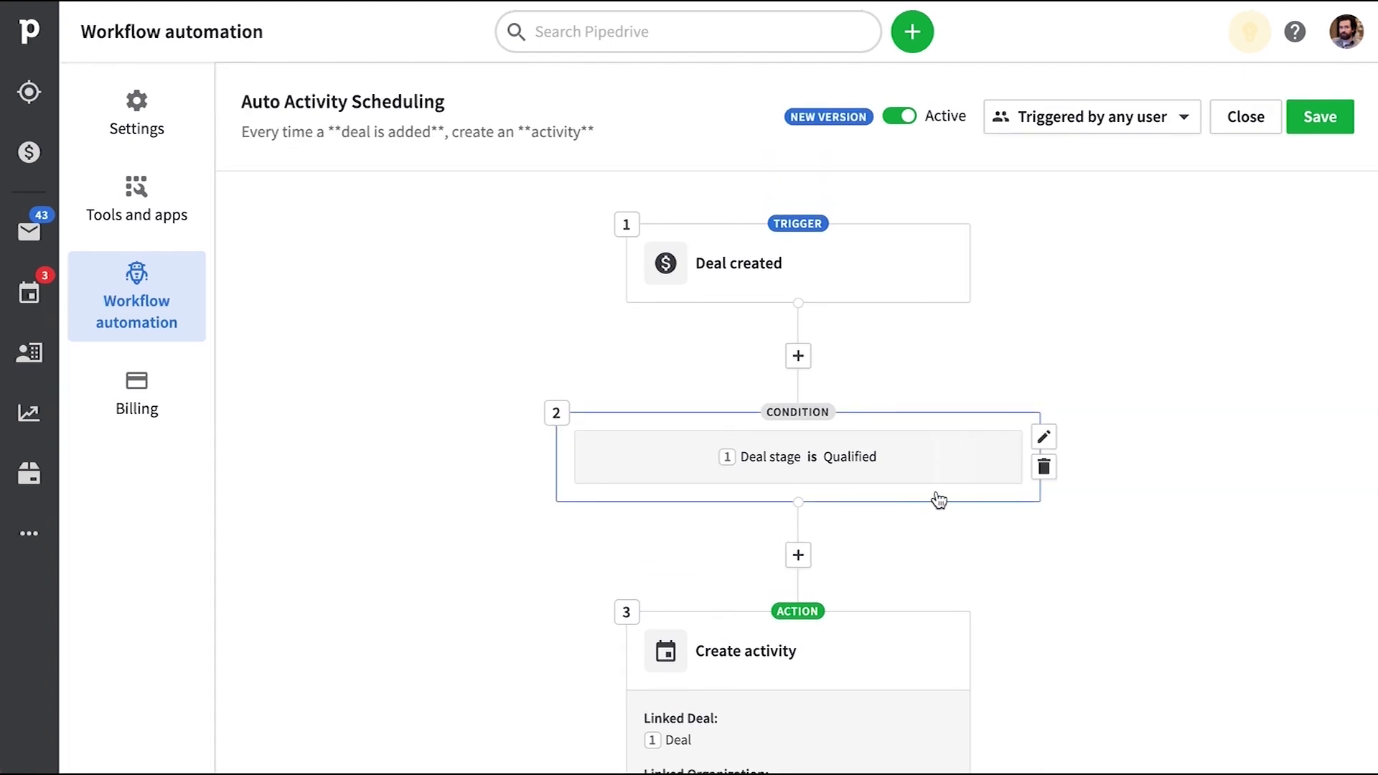
pyautogui.click(1044, 439)
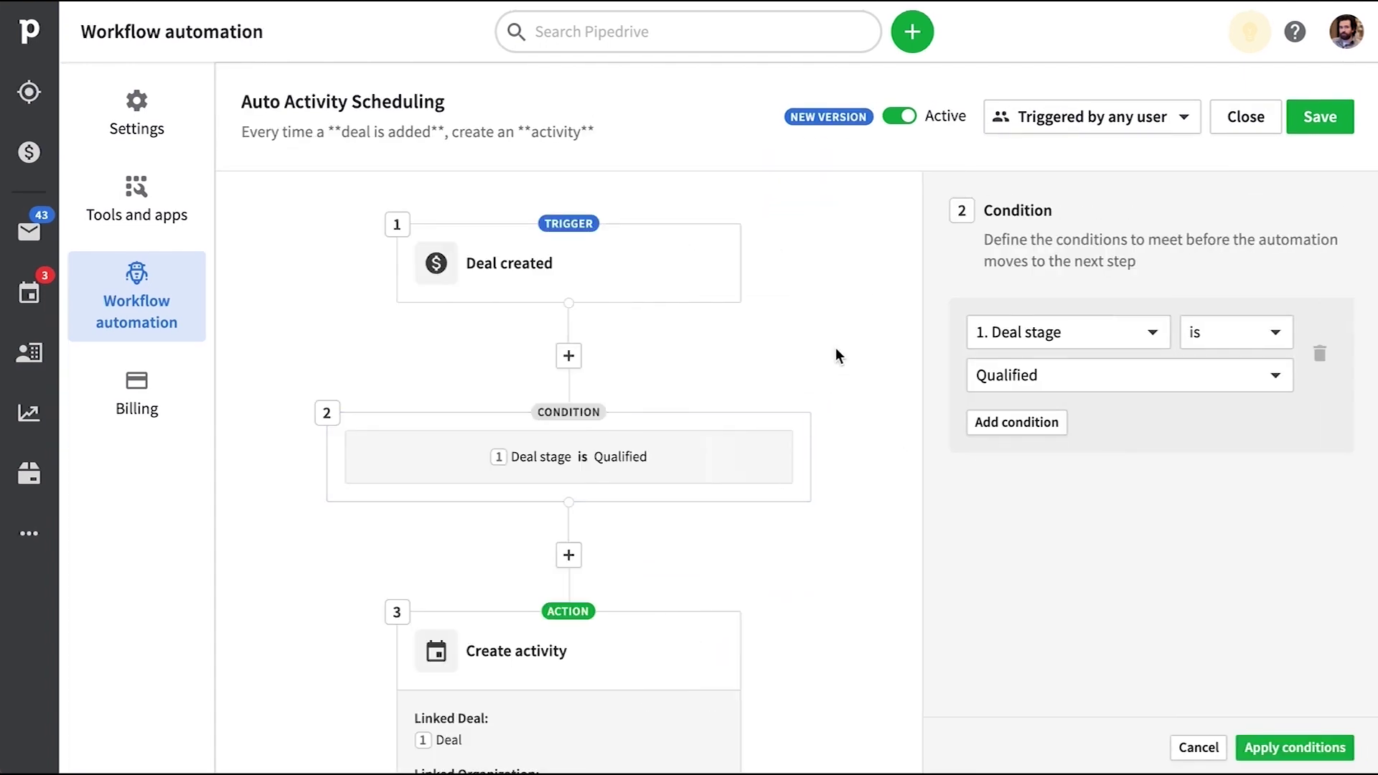
# Add a 'Deal contact person phone is not empty' condition, apply it, and publish the workflow
pyautogui.click(1031, 431)
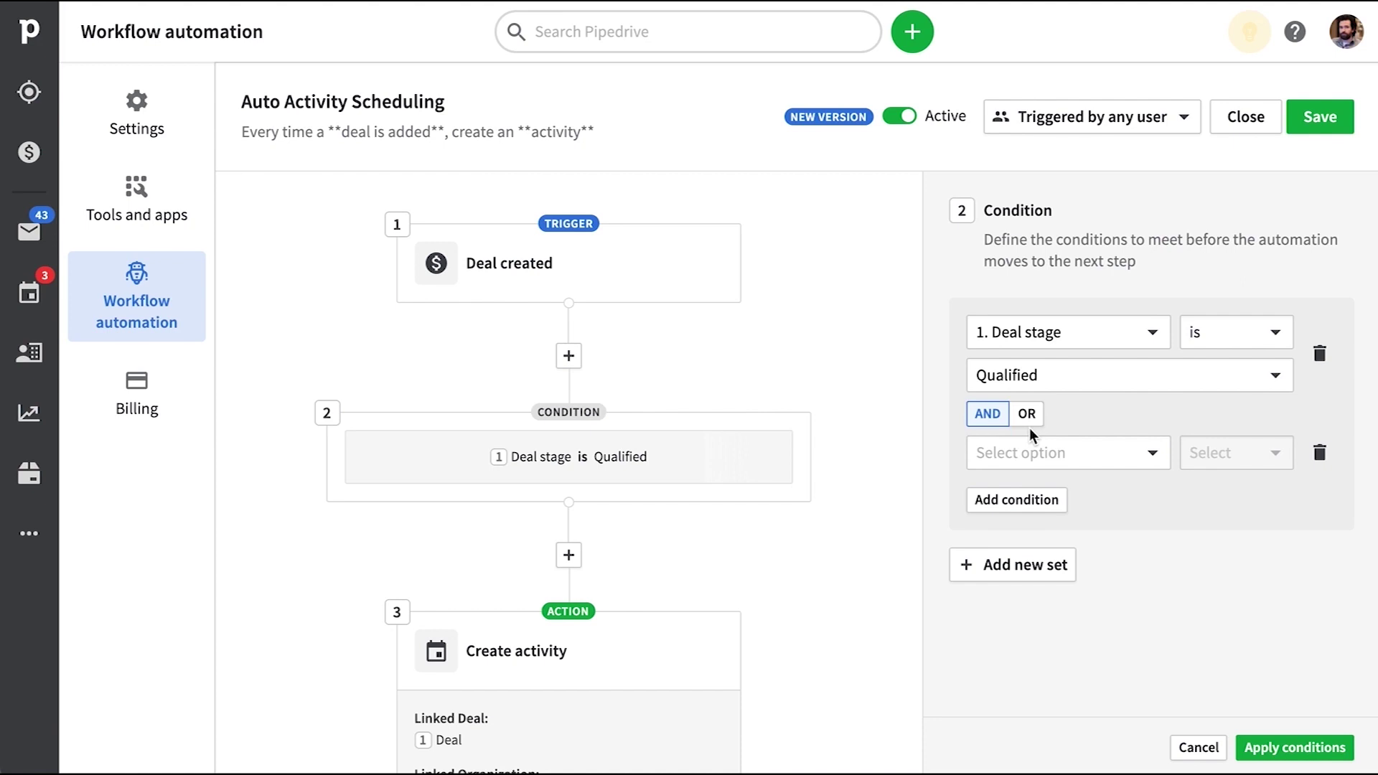
pyautogui.click(1114, 451)
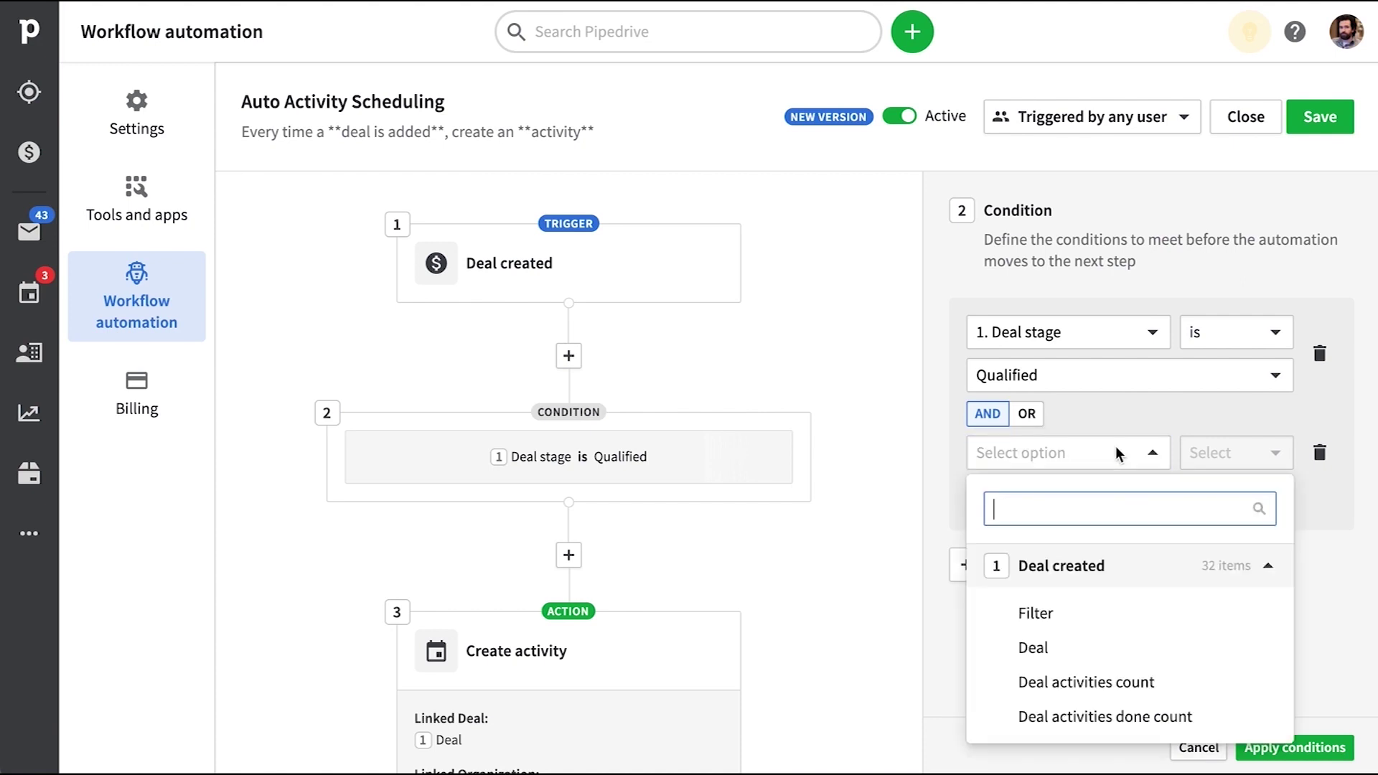
pyautogui.write('phone')
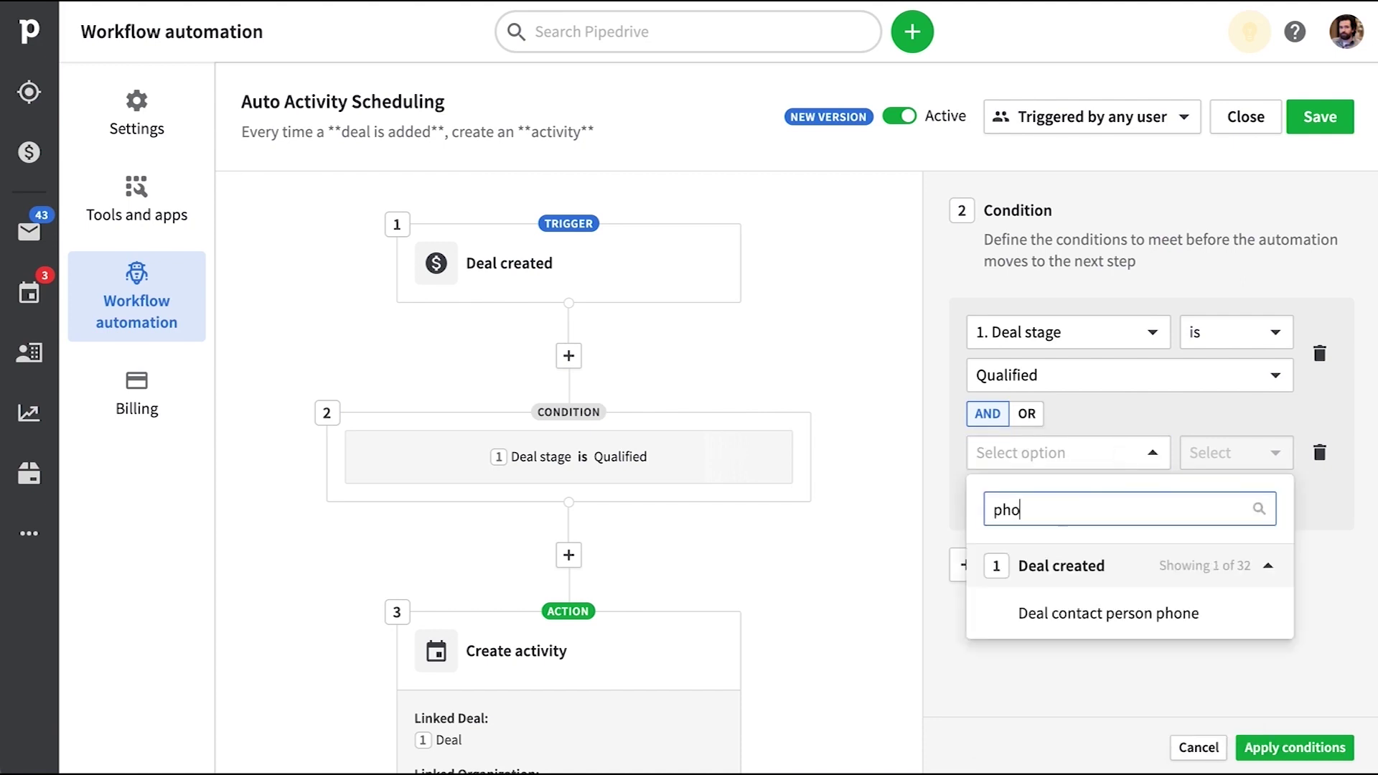
pyautogui.click(1111, 612)
pyautogui.click(1232, 451)
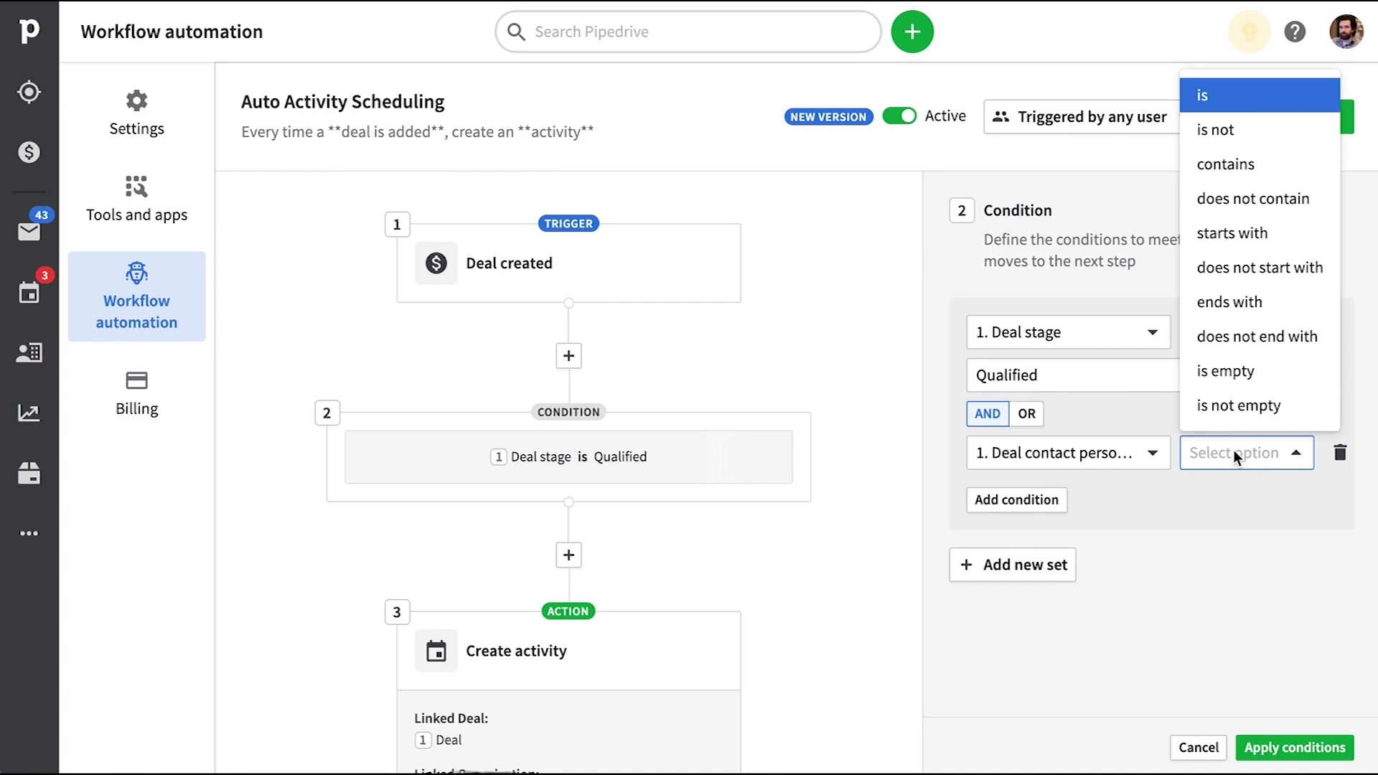
pyautogui.click(1243, 416)
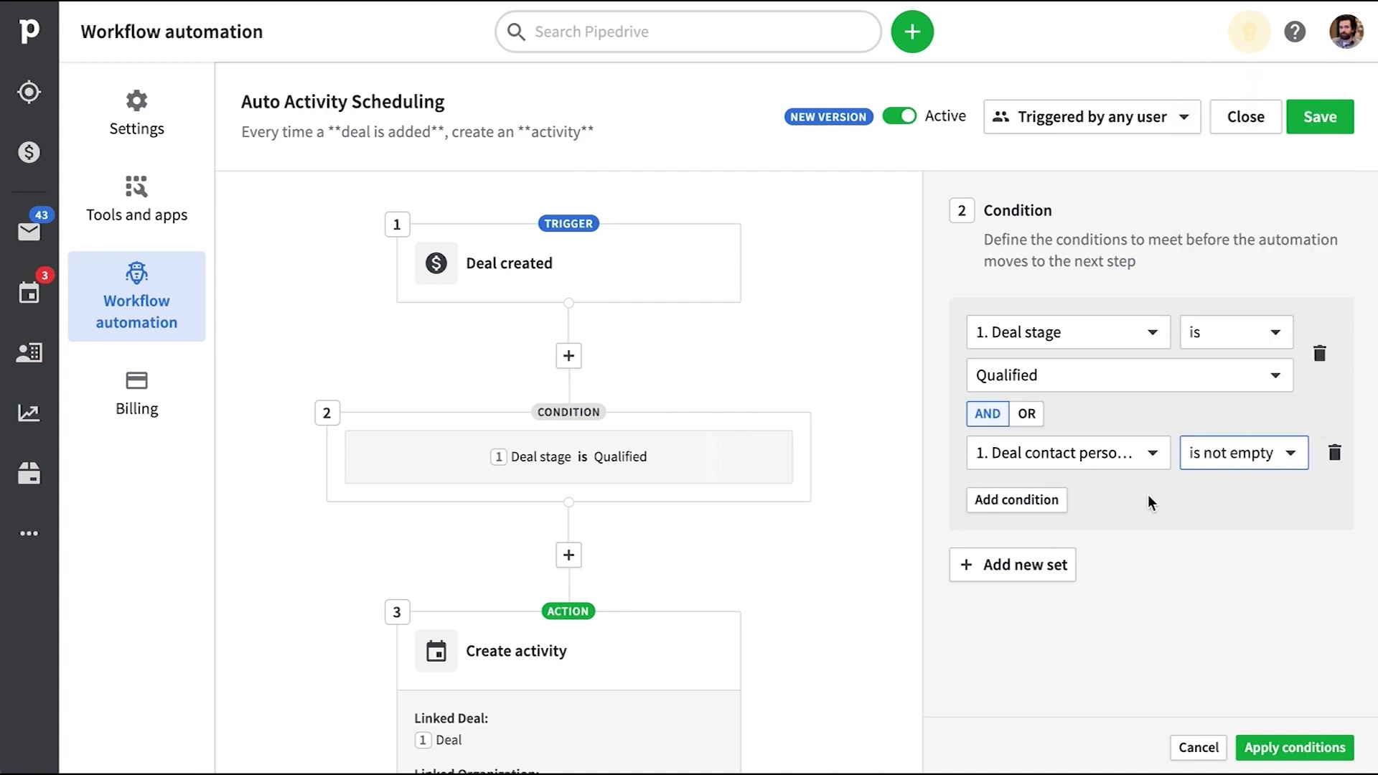
pyautogui.click(1297, 747)
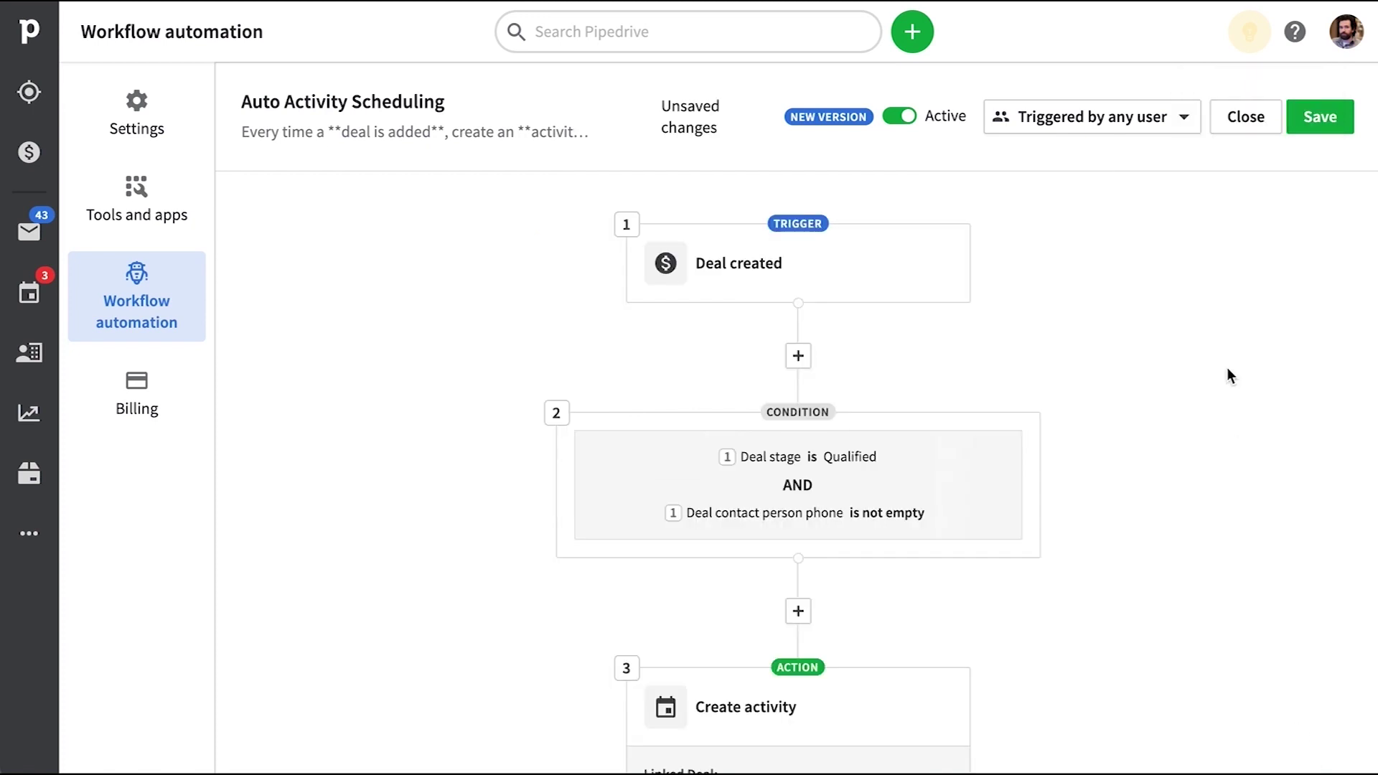
pyautogui.click(1340, 122)
pyautogui.click(888, 441)
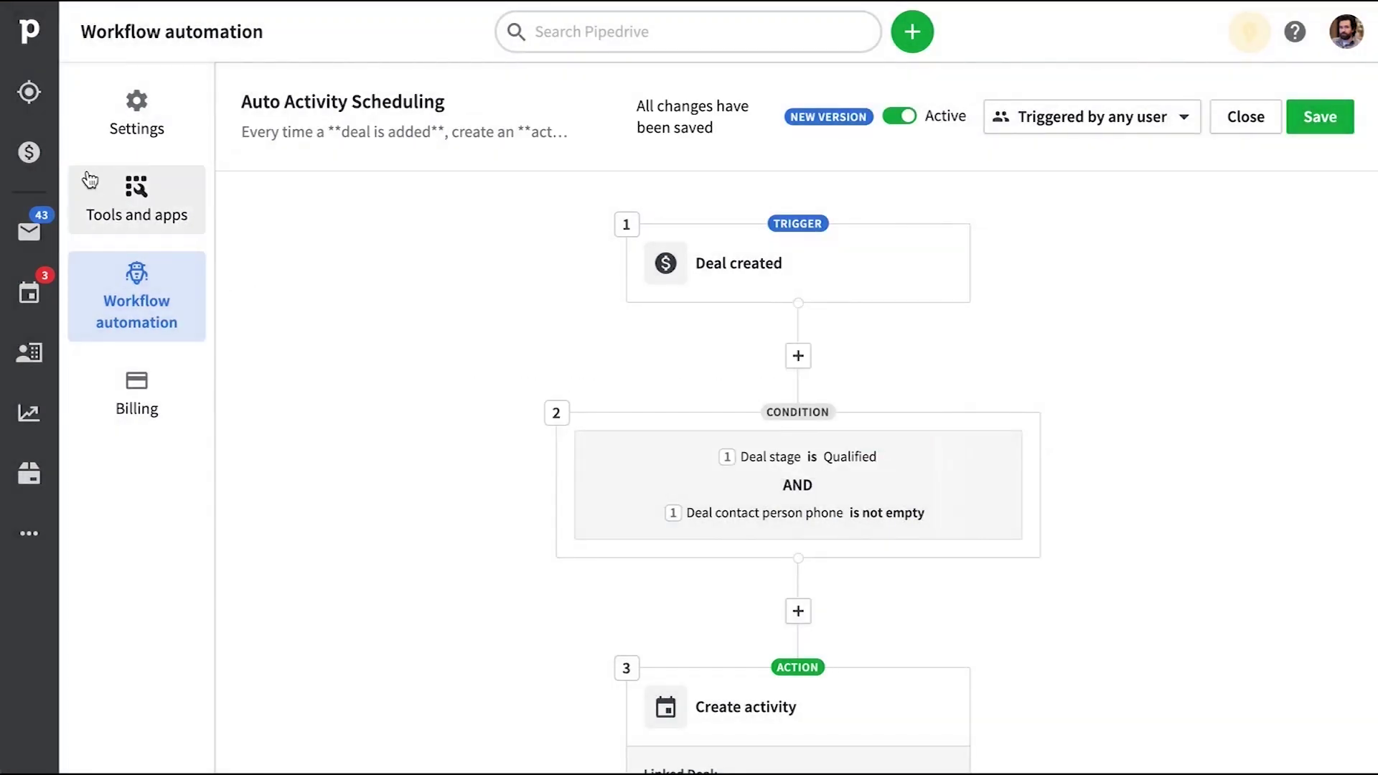
pyautogui.click(39, 149)
# Add a new deal for a new contact, this time with a phone number filled in
pyautogui.click(912, 31)
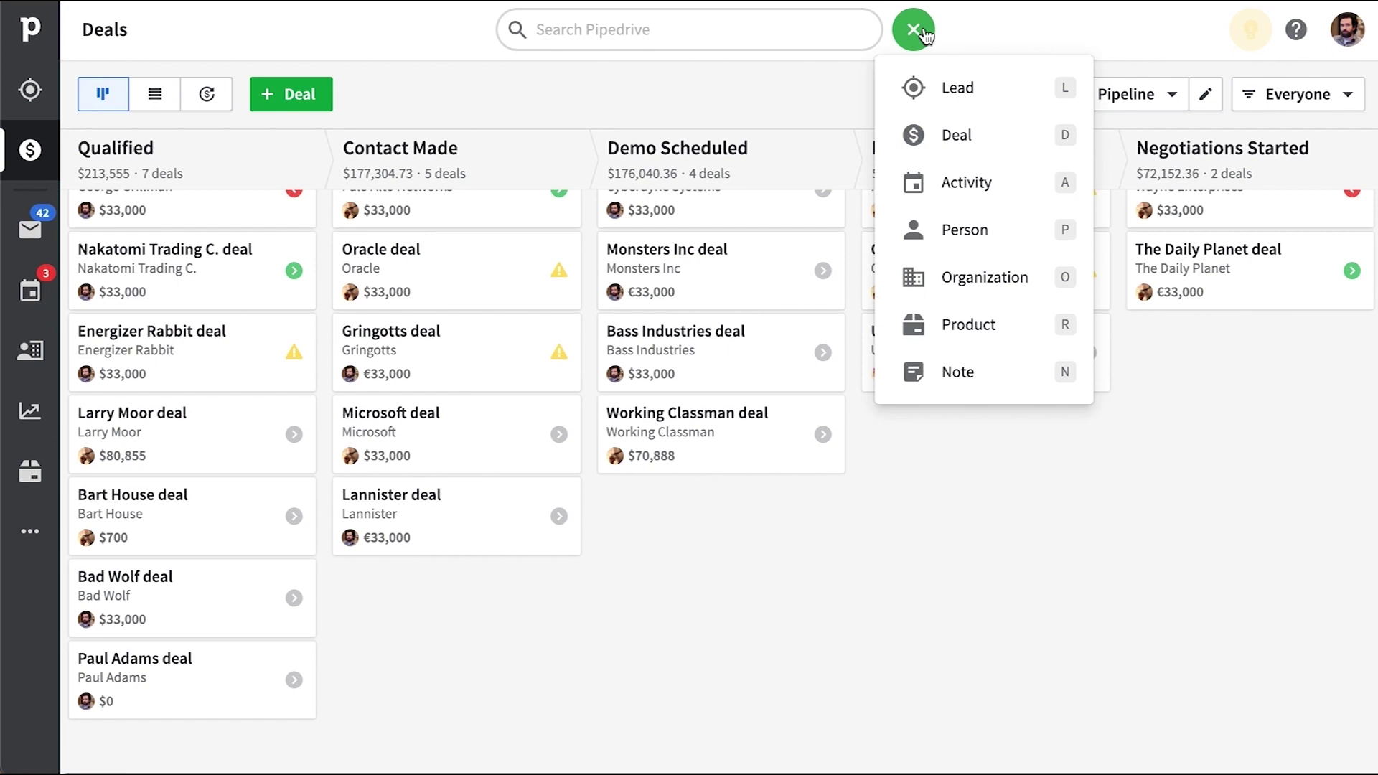
pyautogui.click(962, 134)
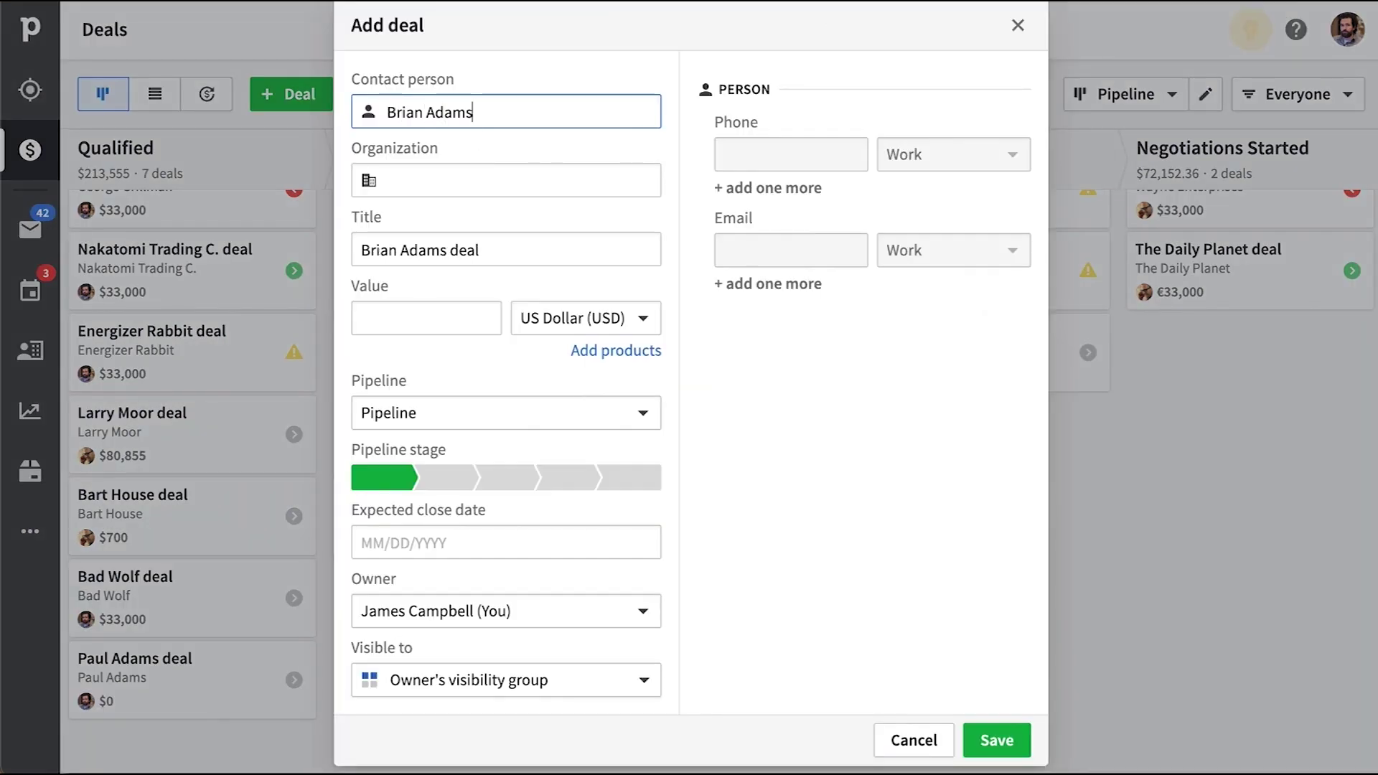
pyautogui.press('Tab')
pyautogui.write('555-534-4322')
pyautogui.click(997, 739)
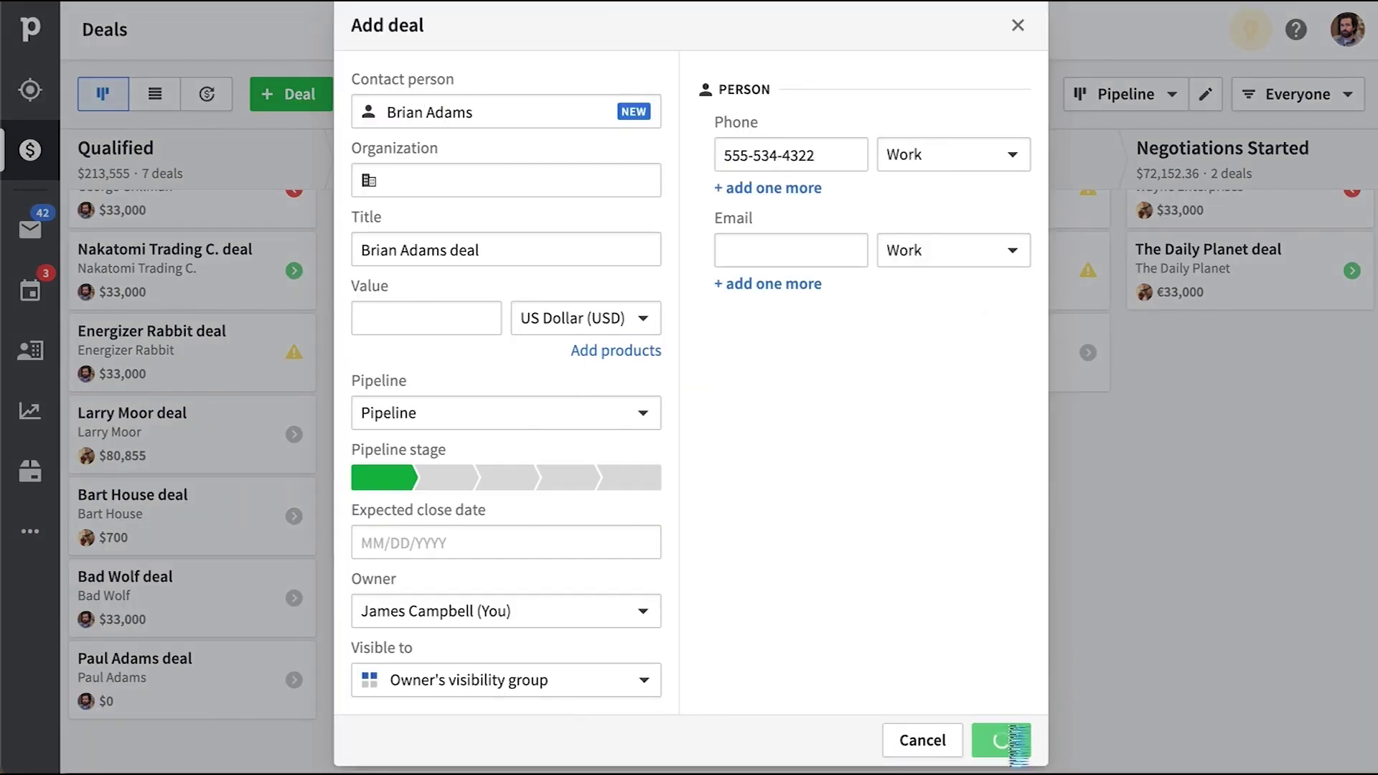
# Check the new Qualified deal's planned First Call, then view the Activities list
pyautogui.scroll(-1, 483, 535)
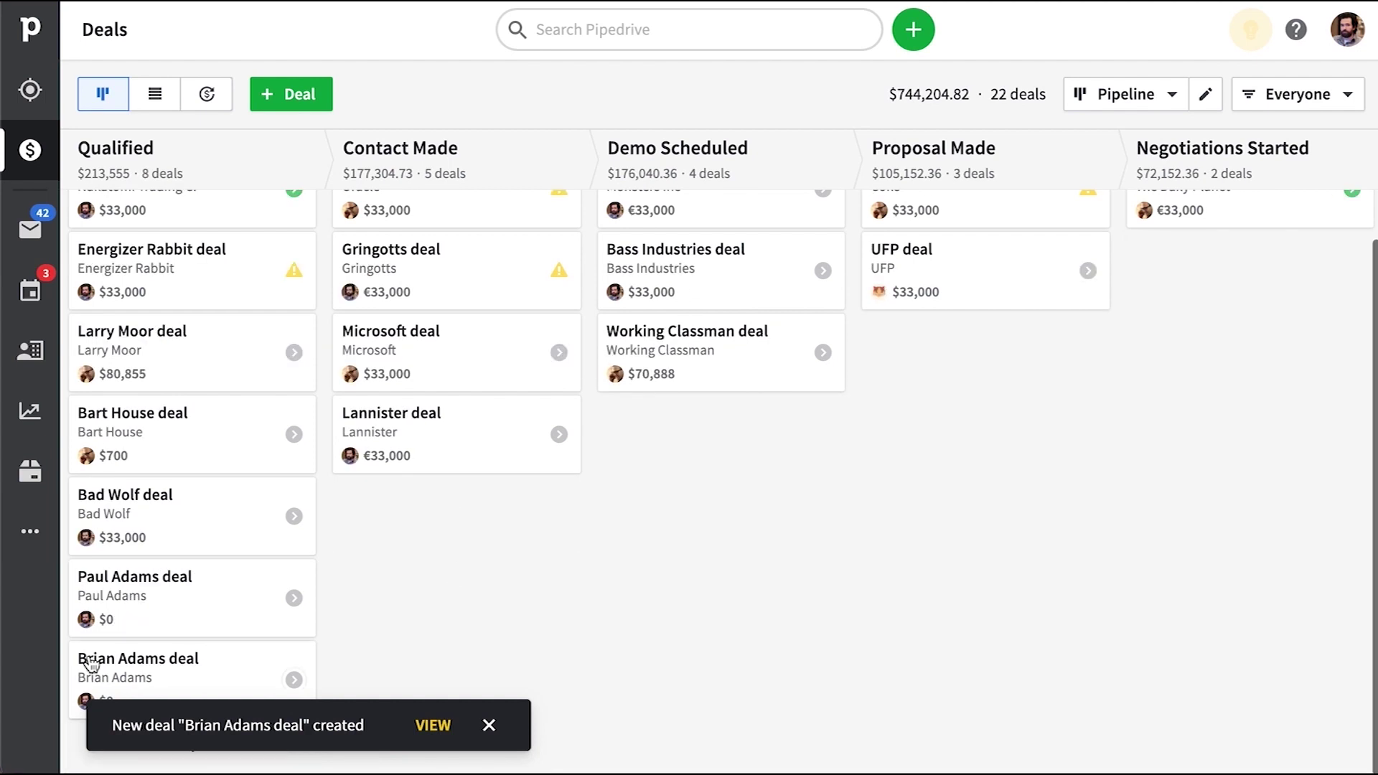
pyautogui.click(244, 678)
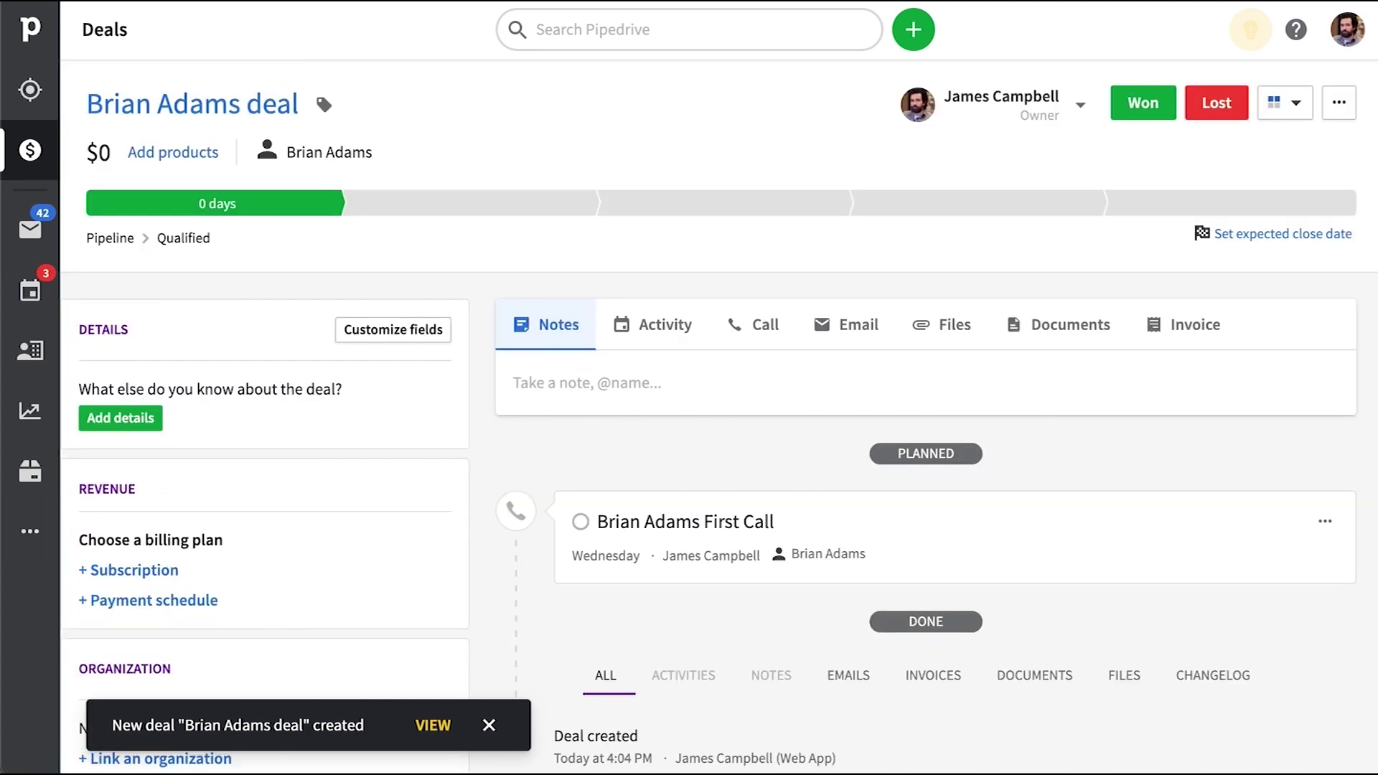
pyautogui.scroll(-3, 940, 439)
pyautogui.scroll(-4, 908, 387)
pyautogui.scroll(2, 670, 191)
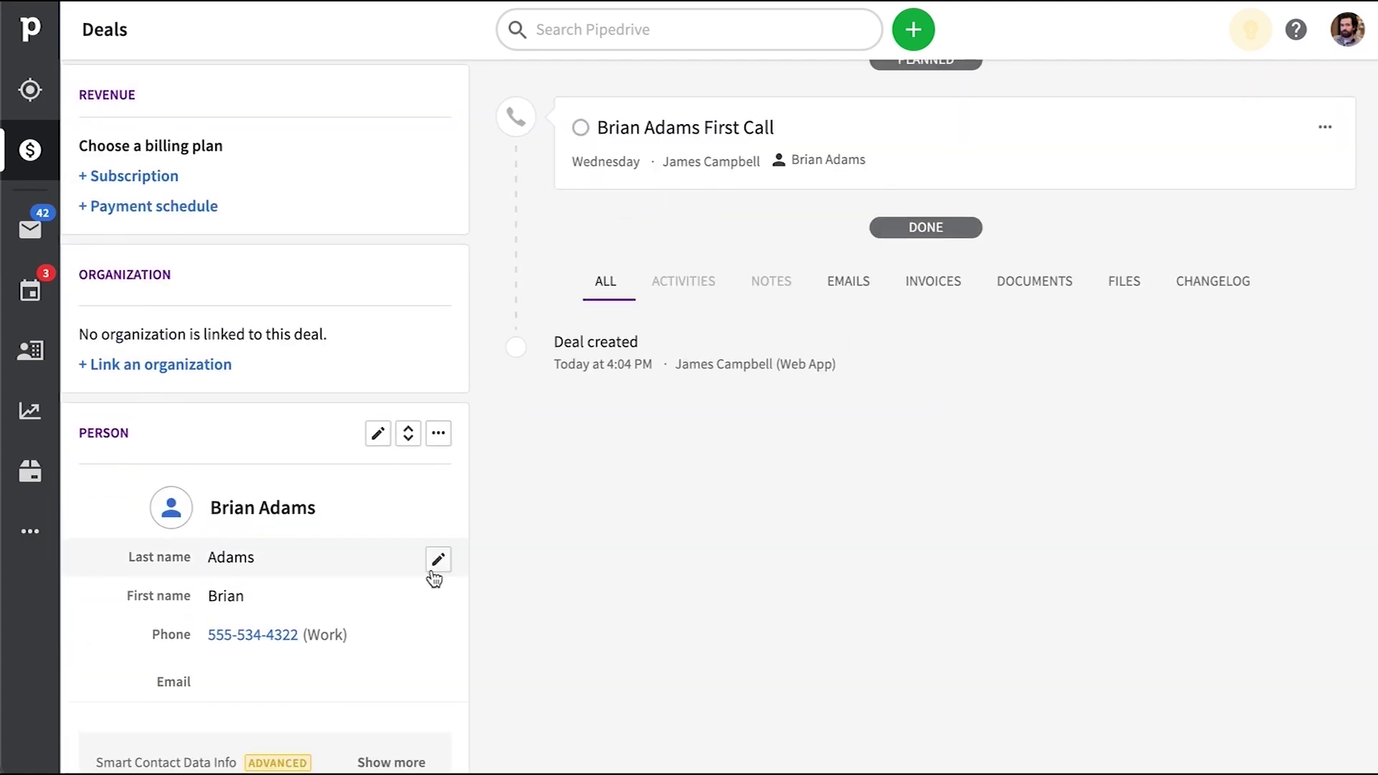
pyautogui.scroll(-1, 433, 575)
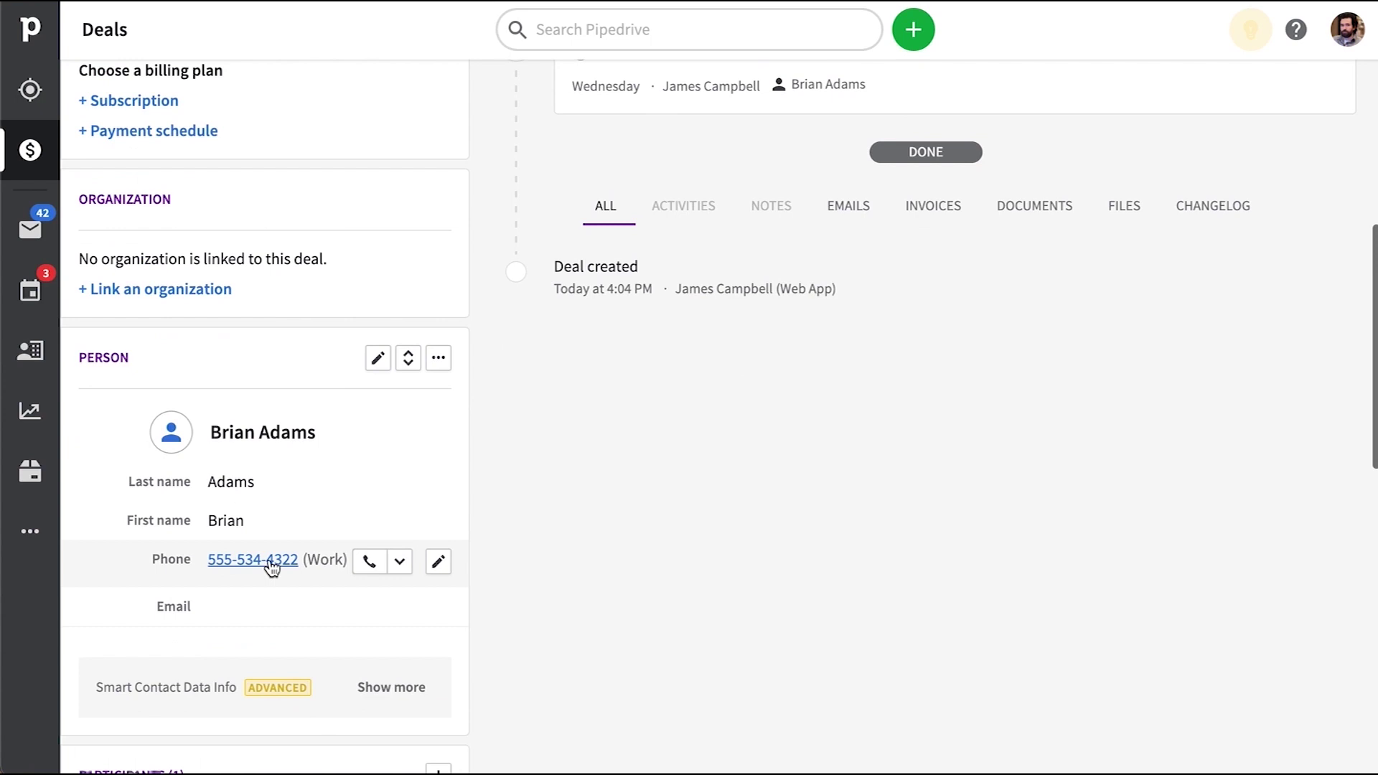
pyautogui.click(29, 290)
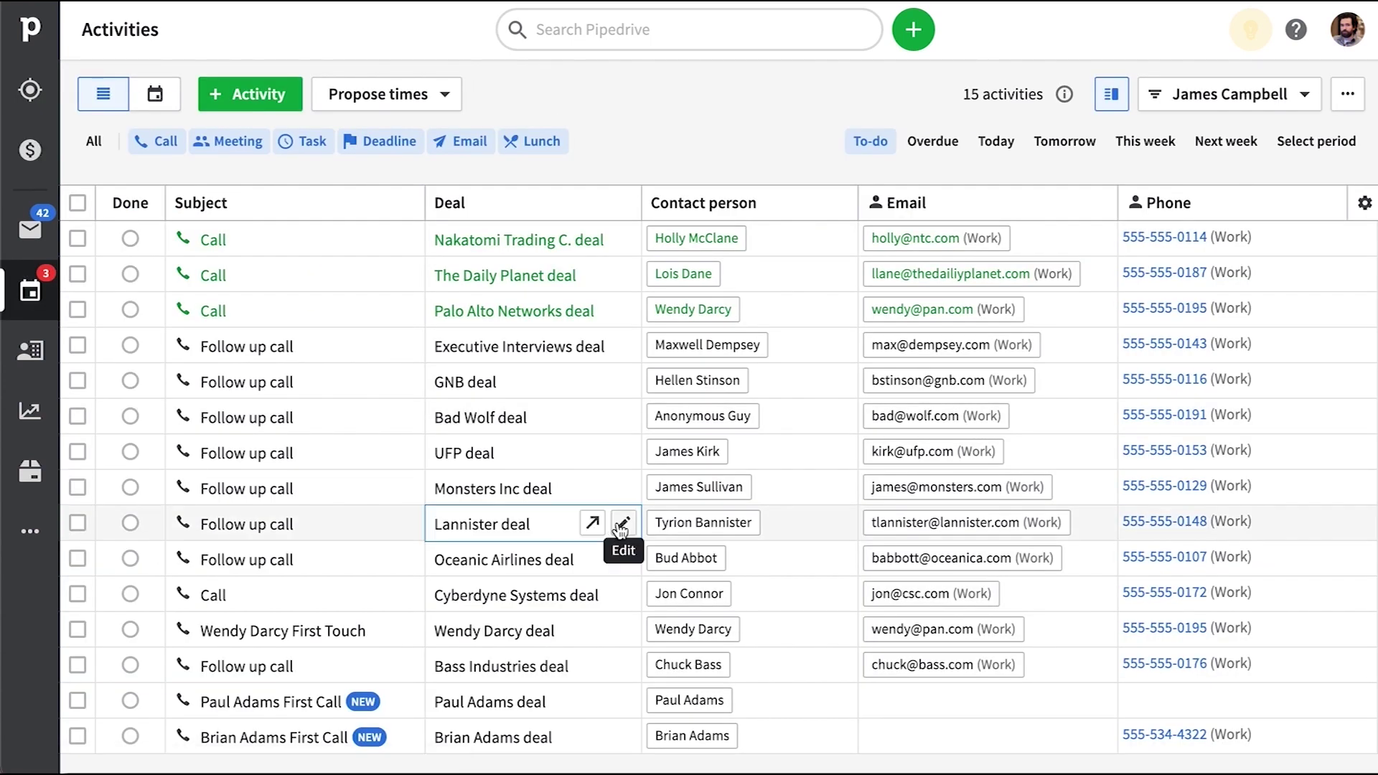
# Inspect the Activities table columns for both new First Calls, then reveal the More menu
pyautogui.hscroll(3, 643, 738)
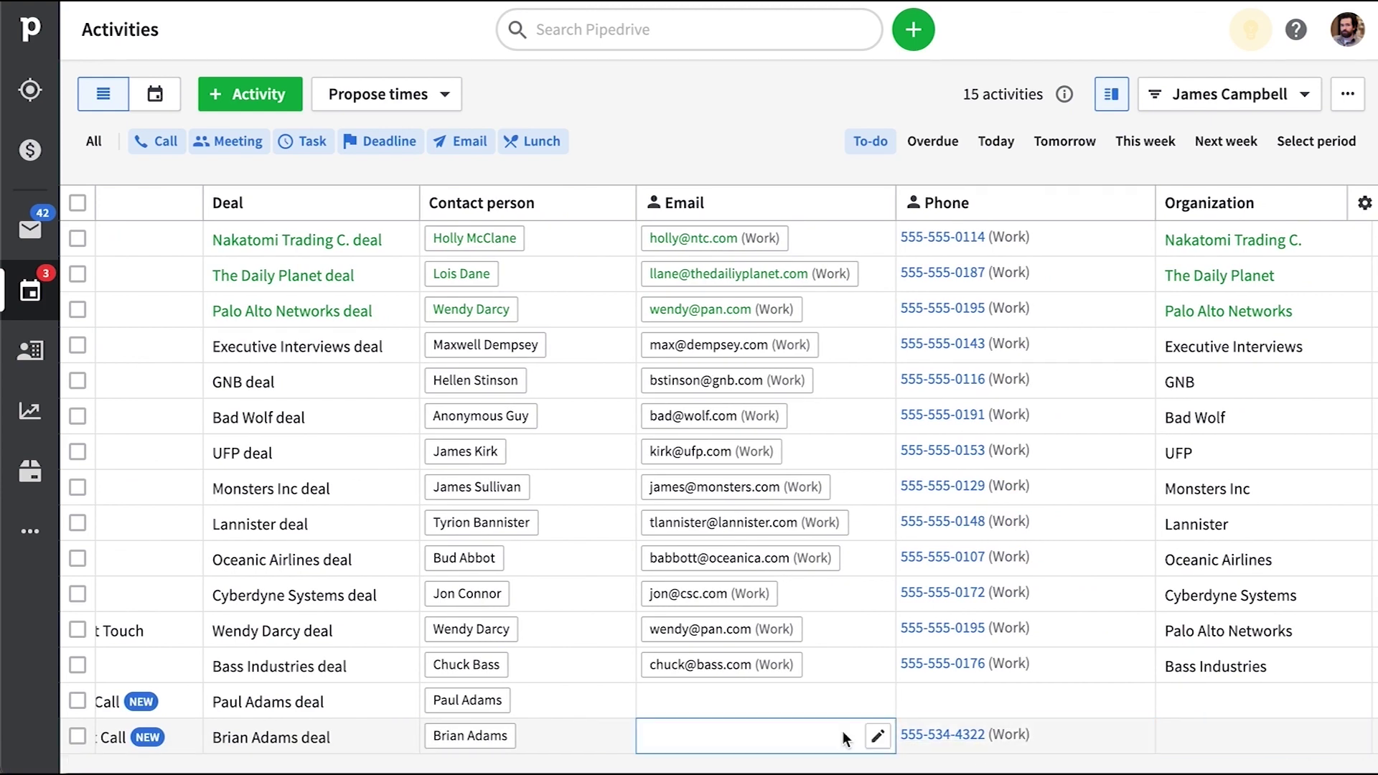
pyautogui.hscroll(-2, 844, 739)
pyautogui.hscroll(-2, 843, 739)
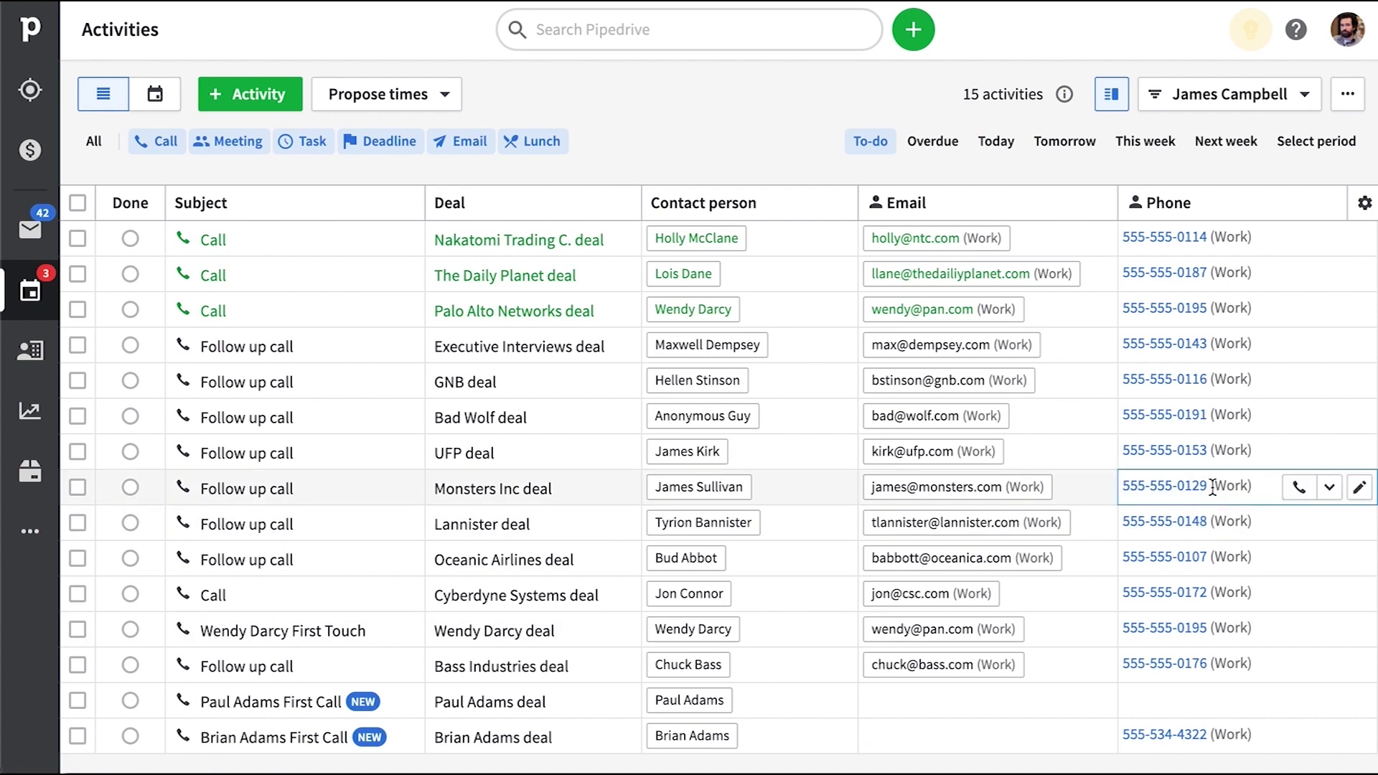
pyautogui.click(30, 531)
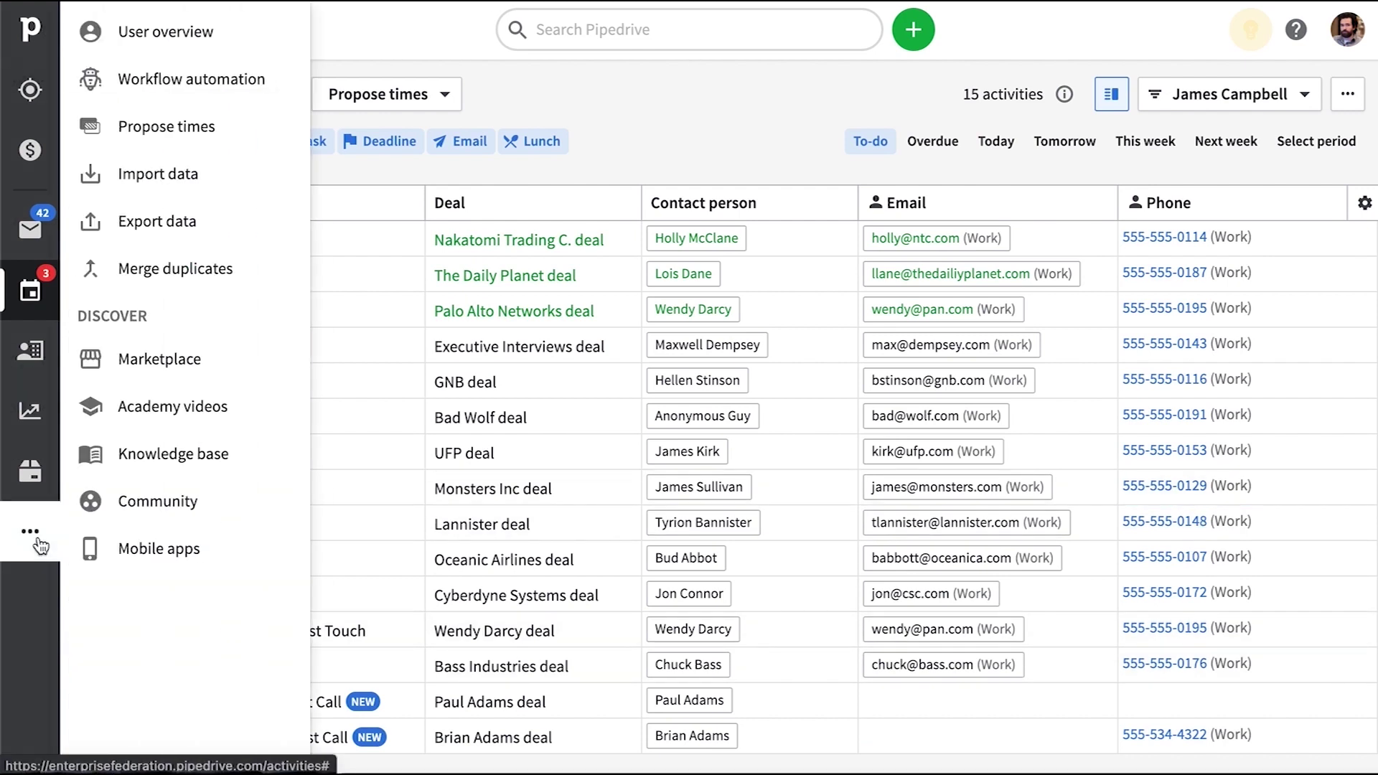
# Edit Auto Activity Scheduling and insert a new Action step after Create activity
pyautogui.click(183, 77)
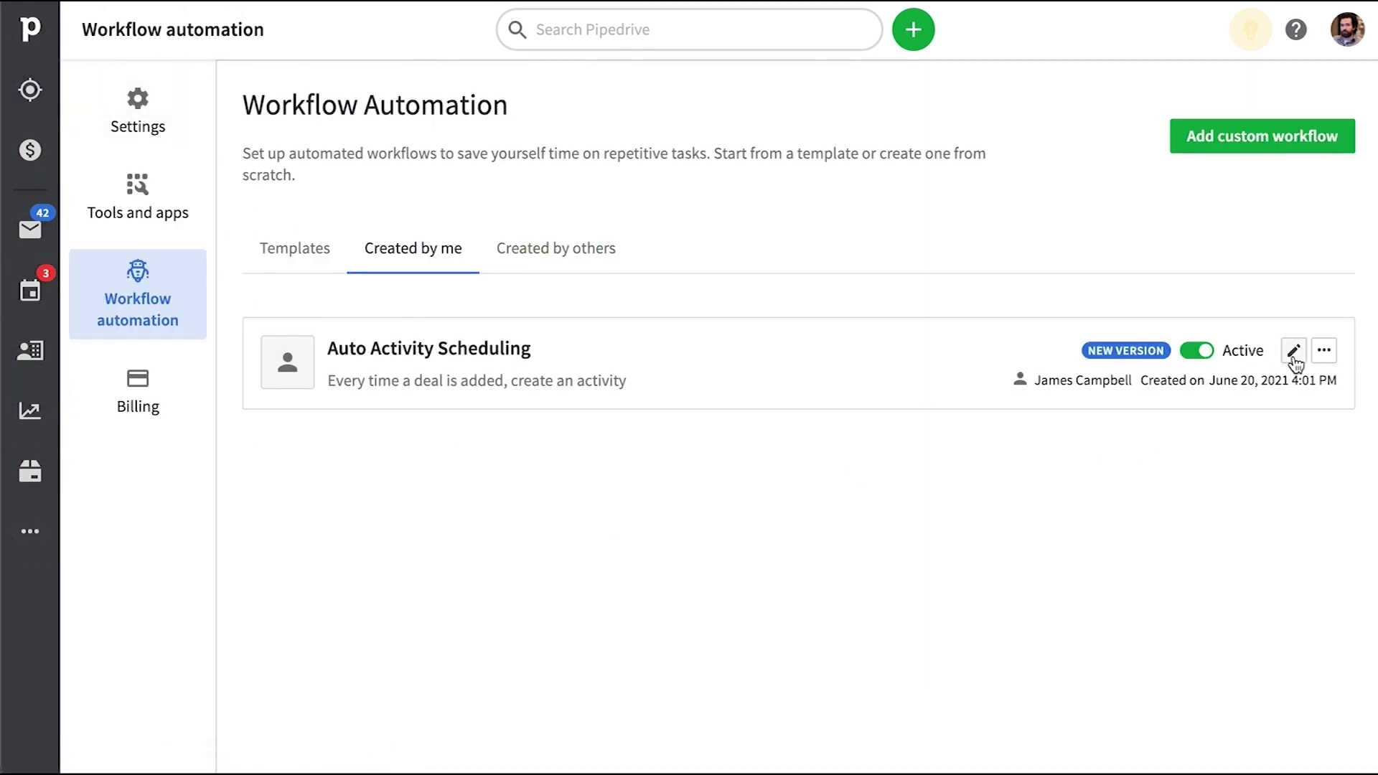
pyautogui.click(1293, 352)
pyautogui.scroll(-10, 1059, 371)
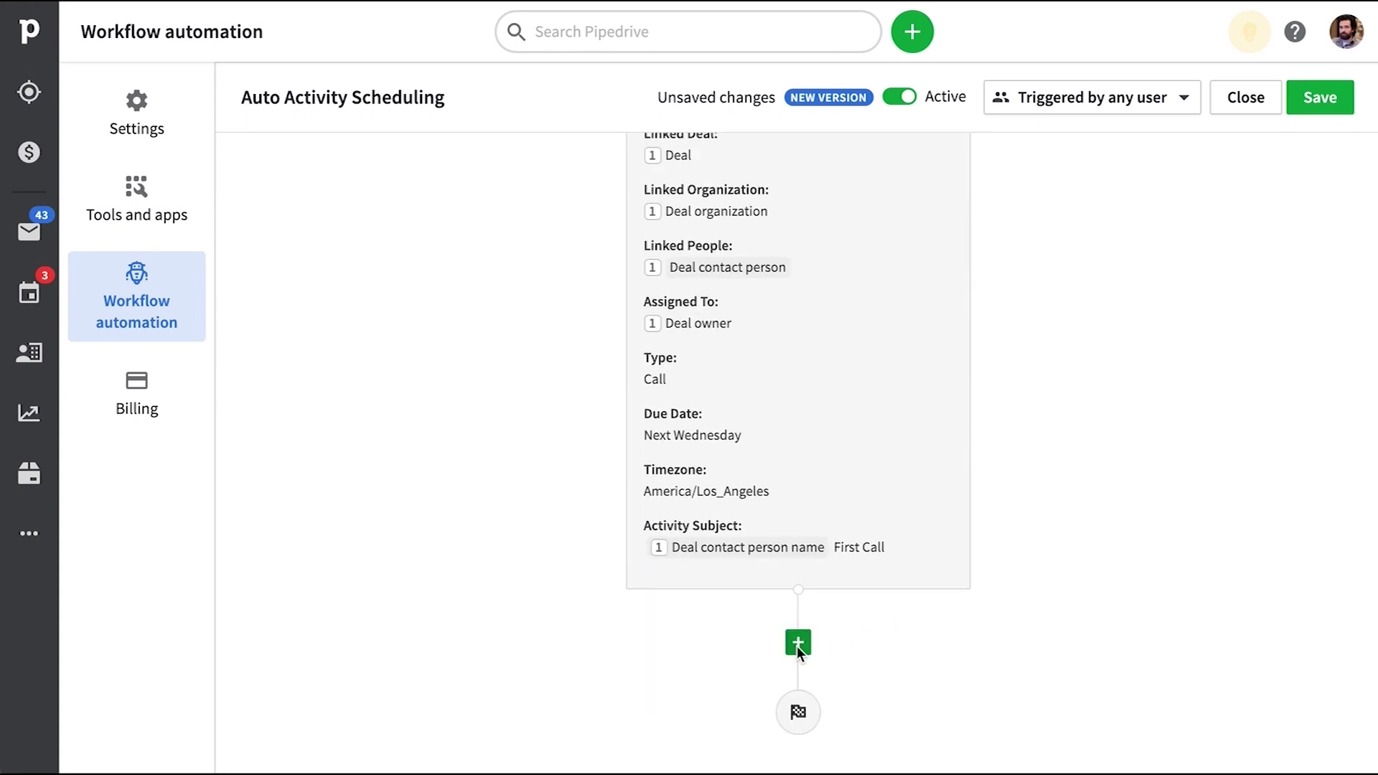
pyautogui.click(796, 642)
pyautogui.click(1112, 366)
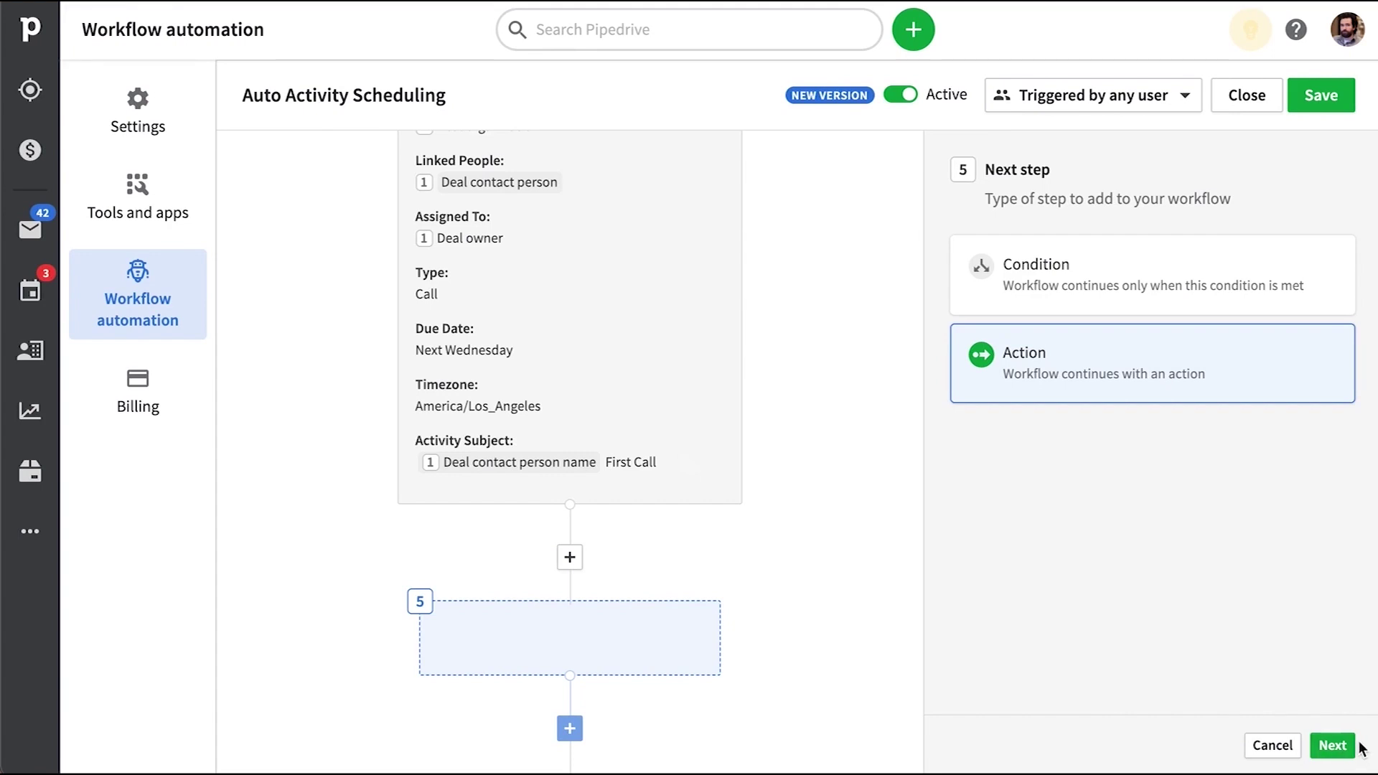
# Make the action Slack 'Send channel a message' to the slack_test_public channel
pyautogui.click(1331, 747)
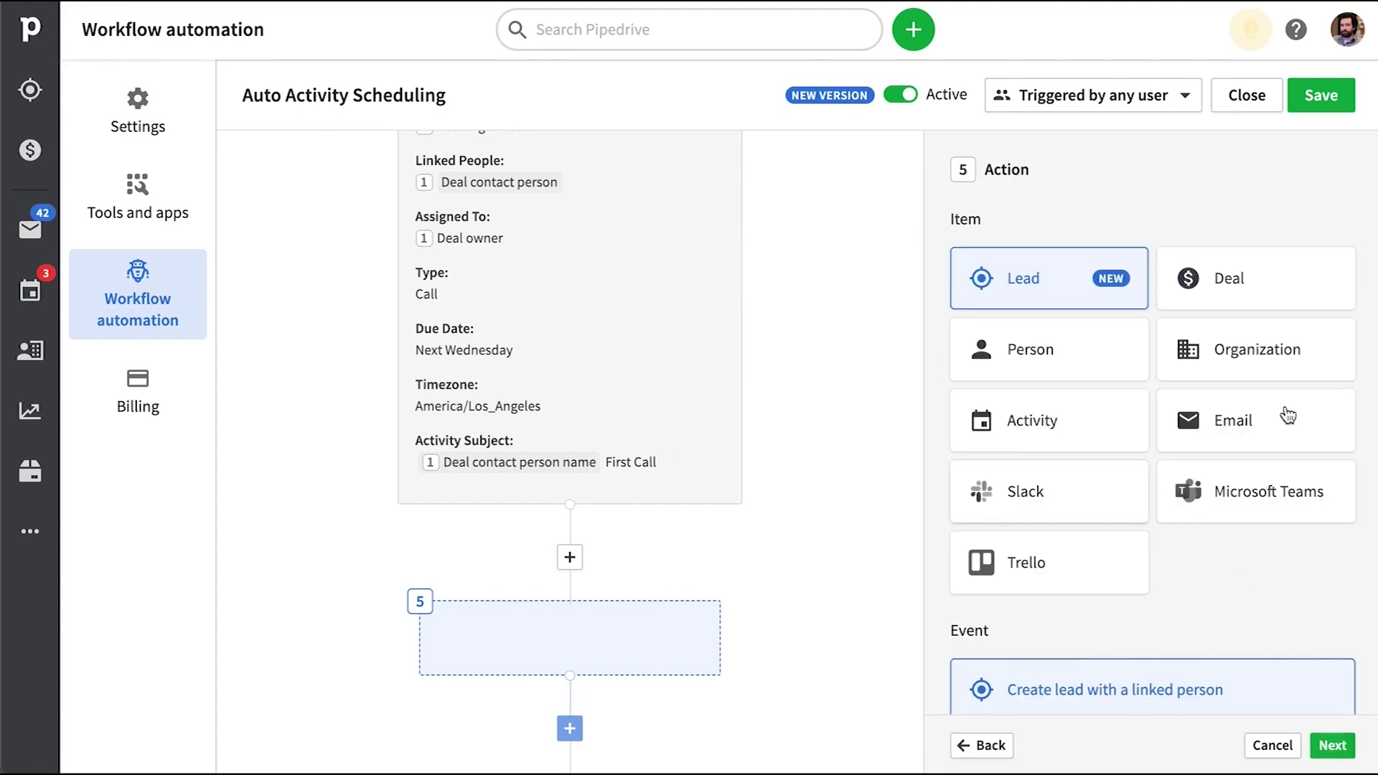
pyautogui.click(1098, 513)
pyautogui.scroll(-2, 1249, 574)
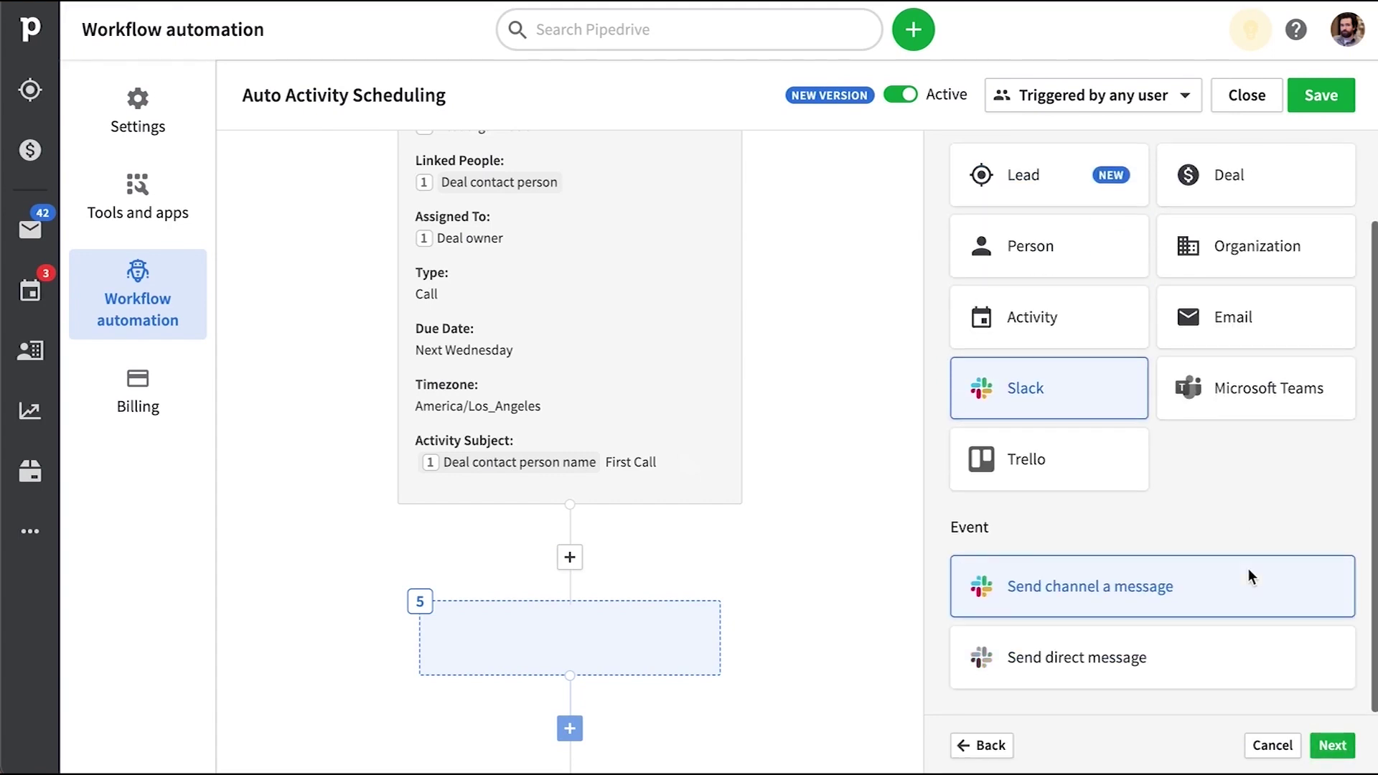
pyautogui.click(1315, 750)
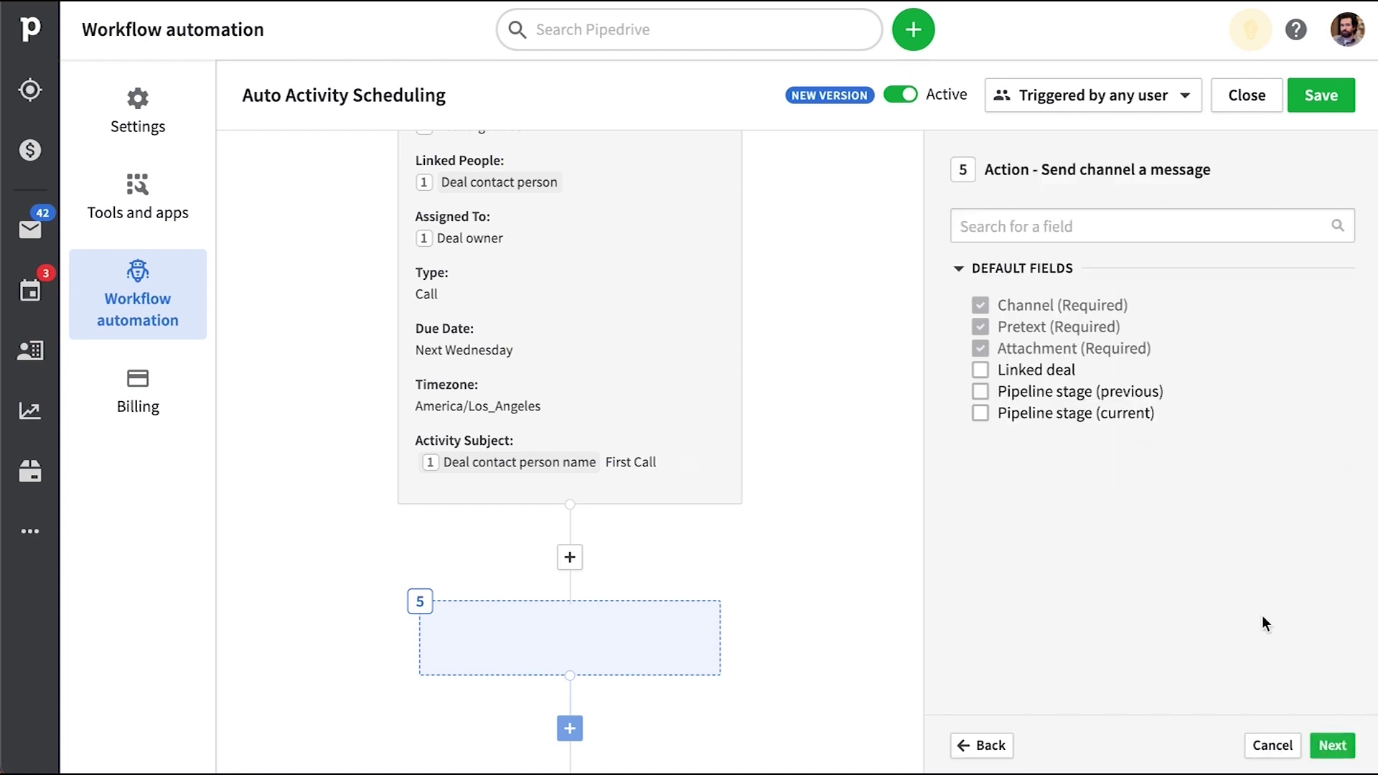
pyautogui.click(1053, 228)
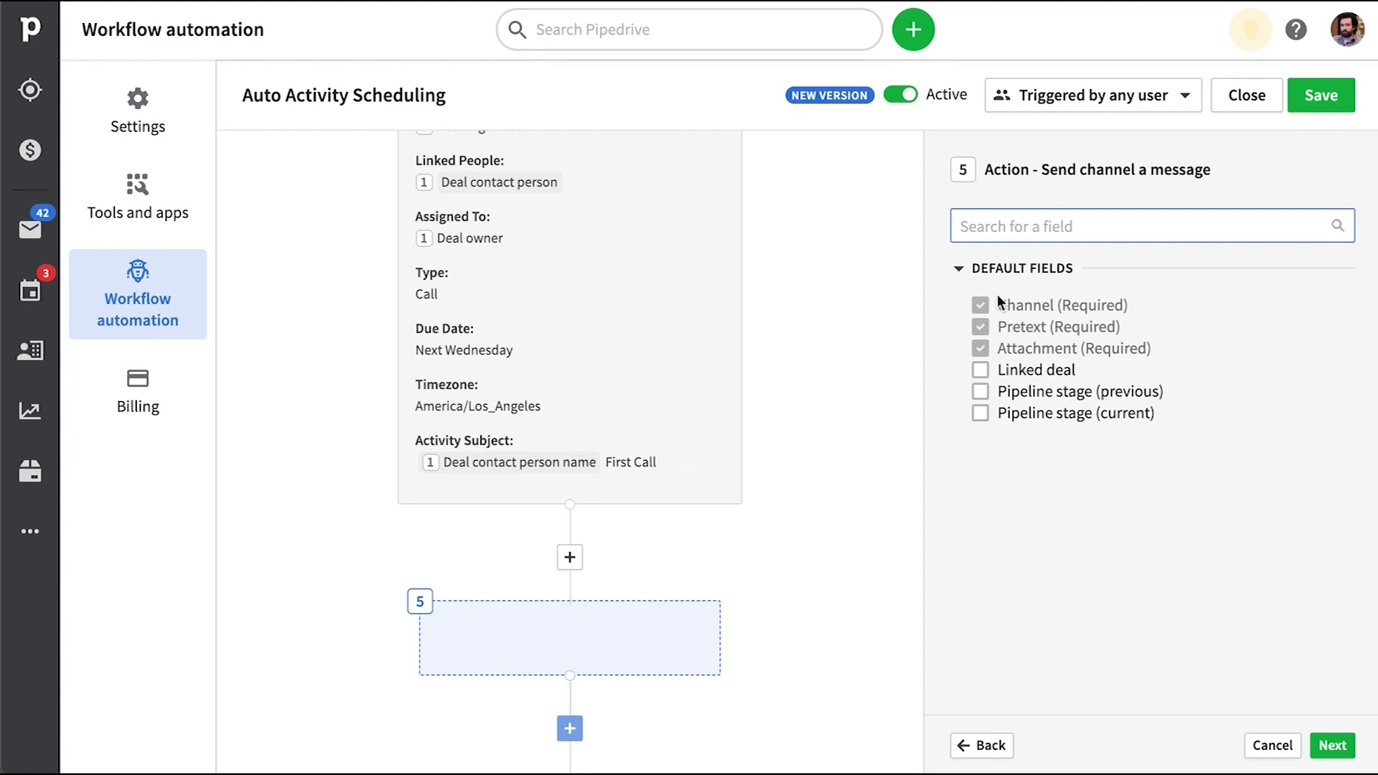
pyautogui.press('Return')
pyautogui.click(1336, 256)
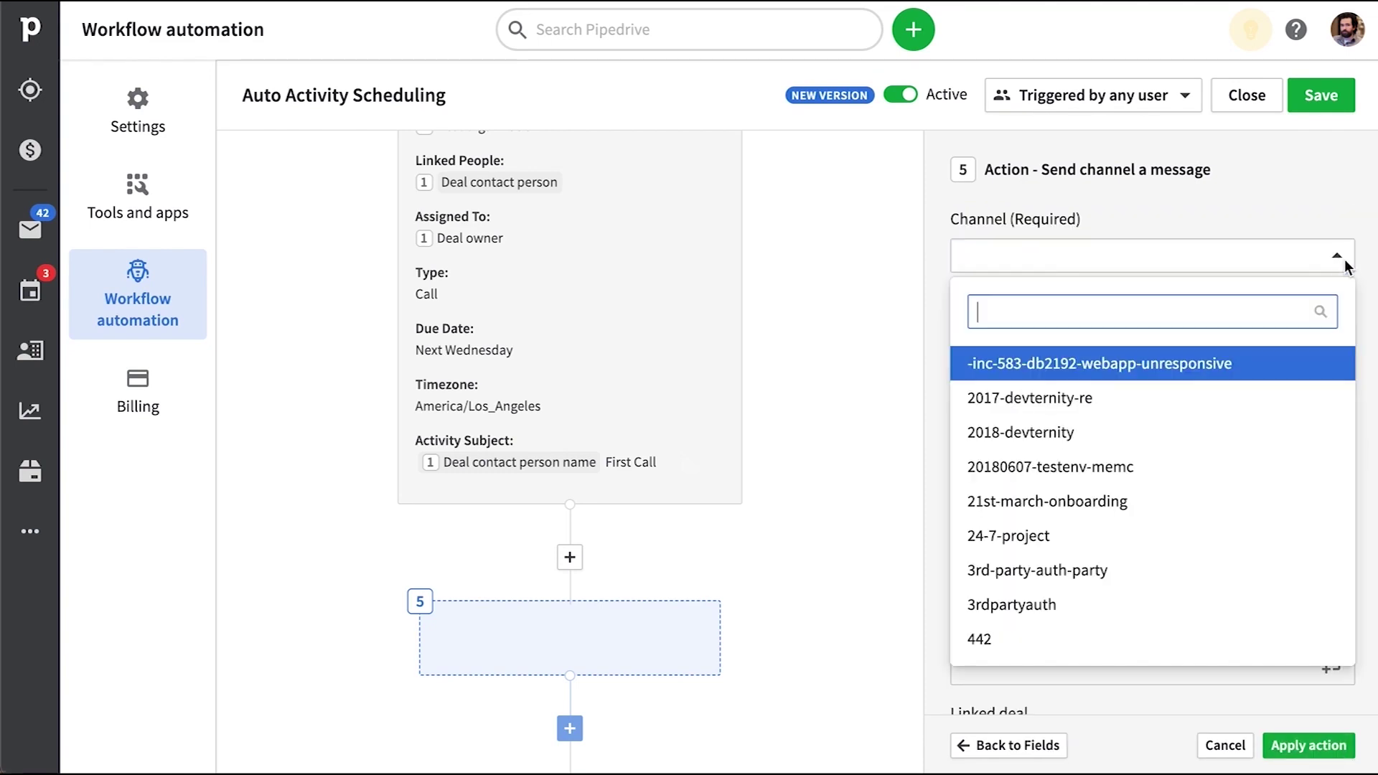
pyautogui.write('slack_t')
pyautogui.click(1027, 363)
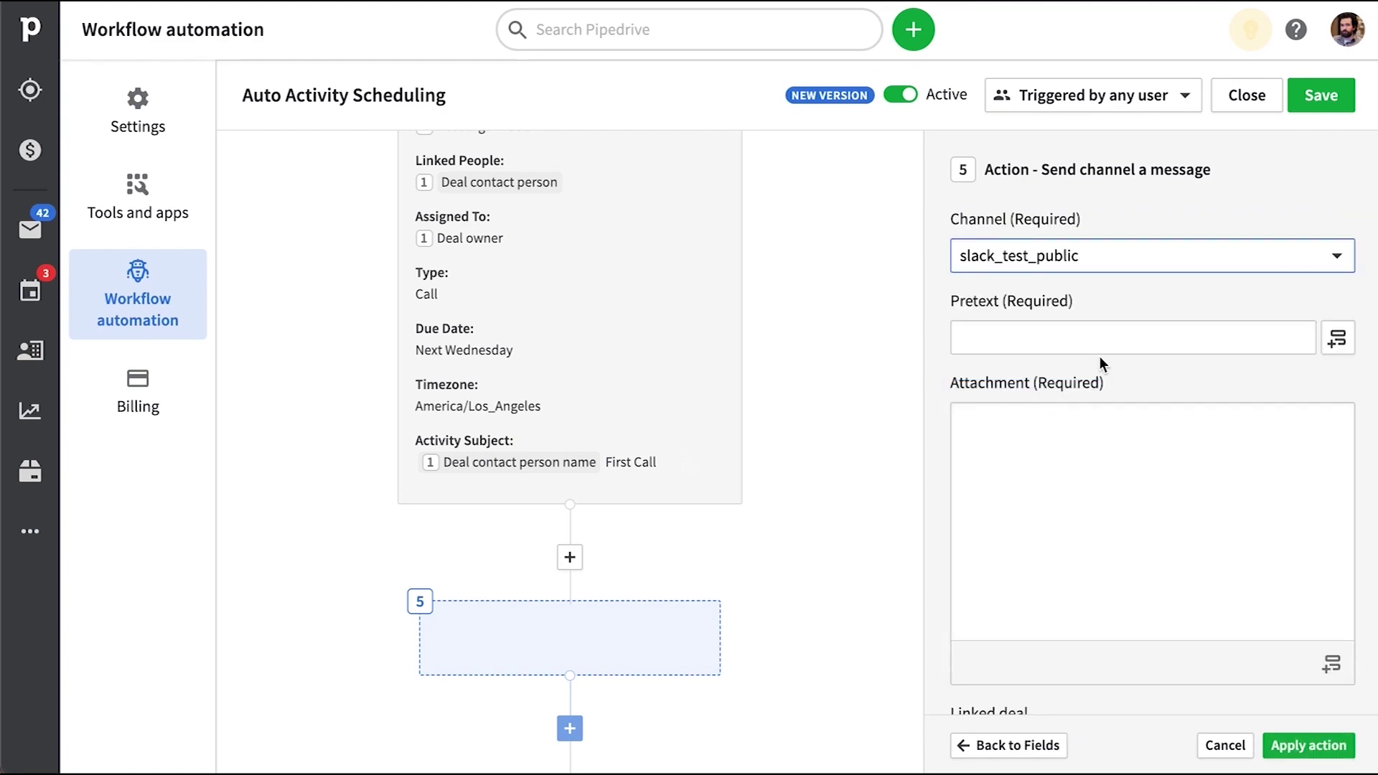
# Set the pretext to 'New Activity:' followed by the deal title
pyautogui.click(1105, 339)
pyautogui.write('New Activity:')
pyautogui.click(1336, 338)
pyautogui.click(1129, 475)
pyautogui.click(1141, 571)
# Write attachment 'New hot lead!' with deal title, activity subject, due date and notes, then apply
pyautogui.click(1055, 436)
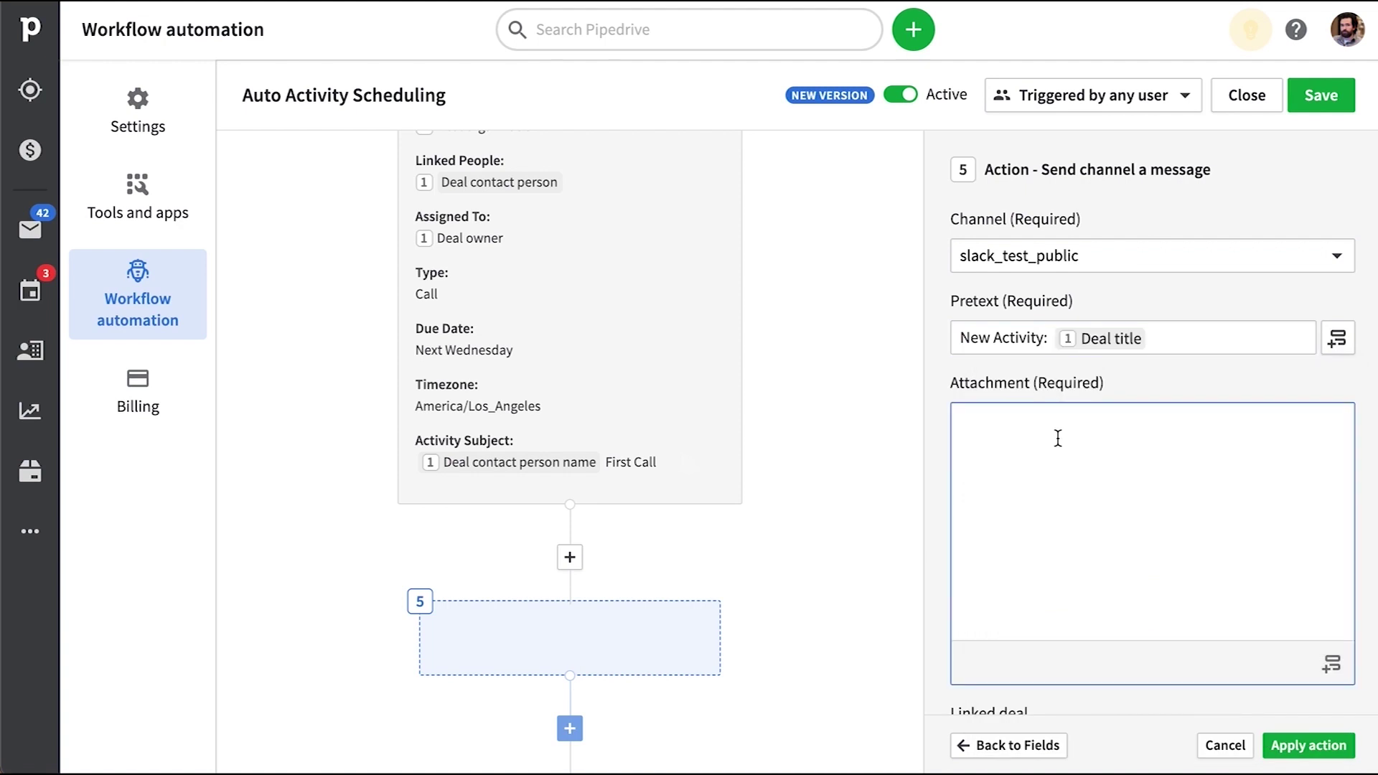
pyautogui.write('New hot lead!')
pyautogui.press('Return')
pyautogui.press('Return')
pyautogui.click(1331, 664)
pyautogui.write('d')
pyautogui.click(1055, 386)
pyautogui.write('-')
pyautogui.click(1331, 664)
pyautogui.write('subj')
pyautogui.click(1070, 612)
pyautogui.click(1331, 664)
pyautogui.write('due')
pyautogui.click(1061, 578)
pyautogui.click(1331, 663)
pyautogui.write('note')
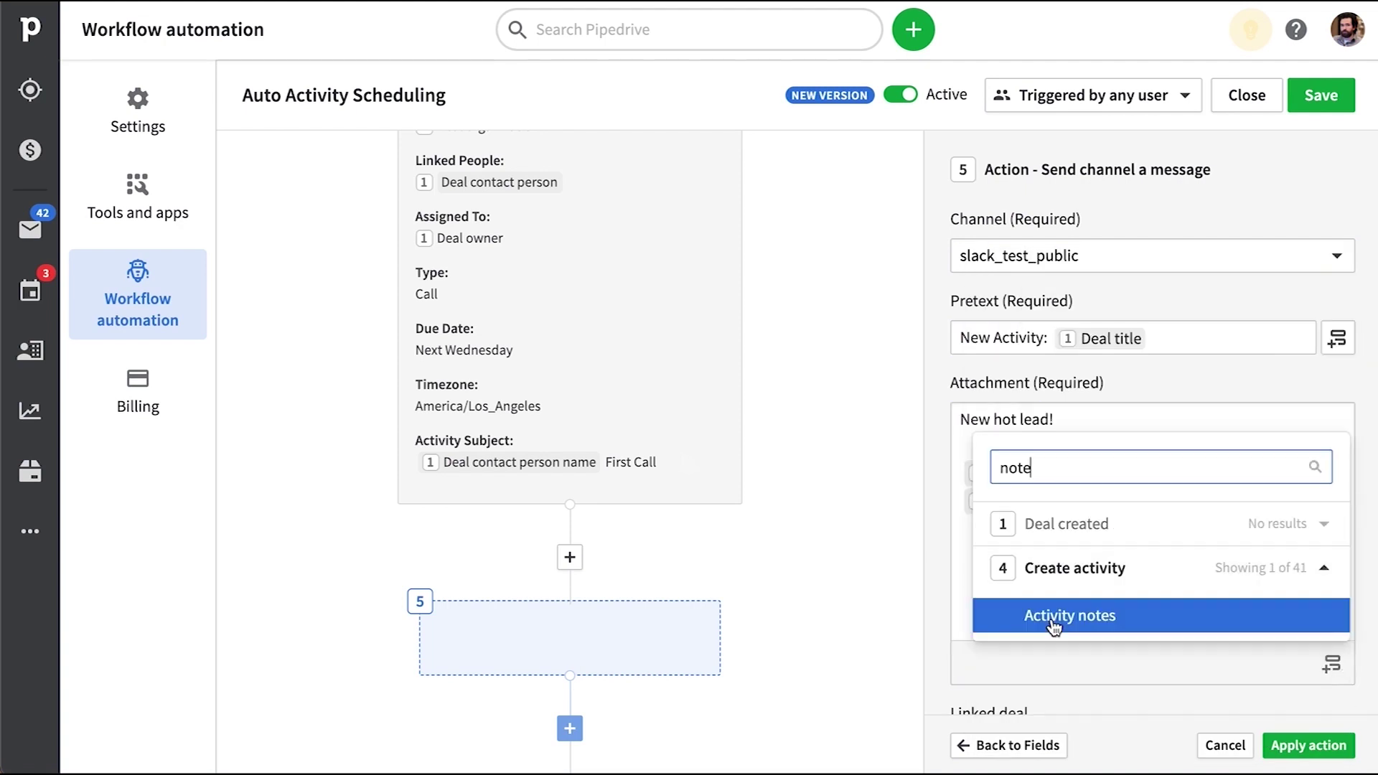
pyautogui.click(1055, 618)
pyautogui.click(1307, 745)
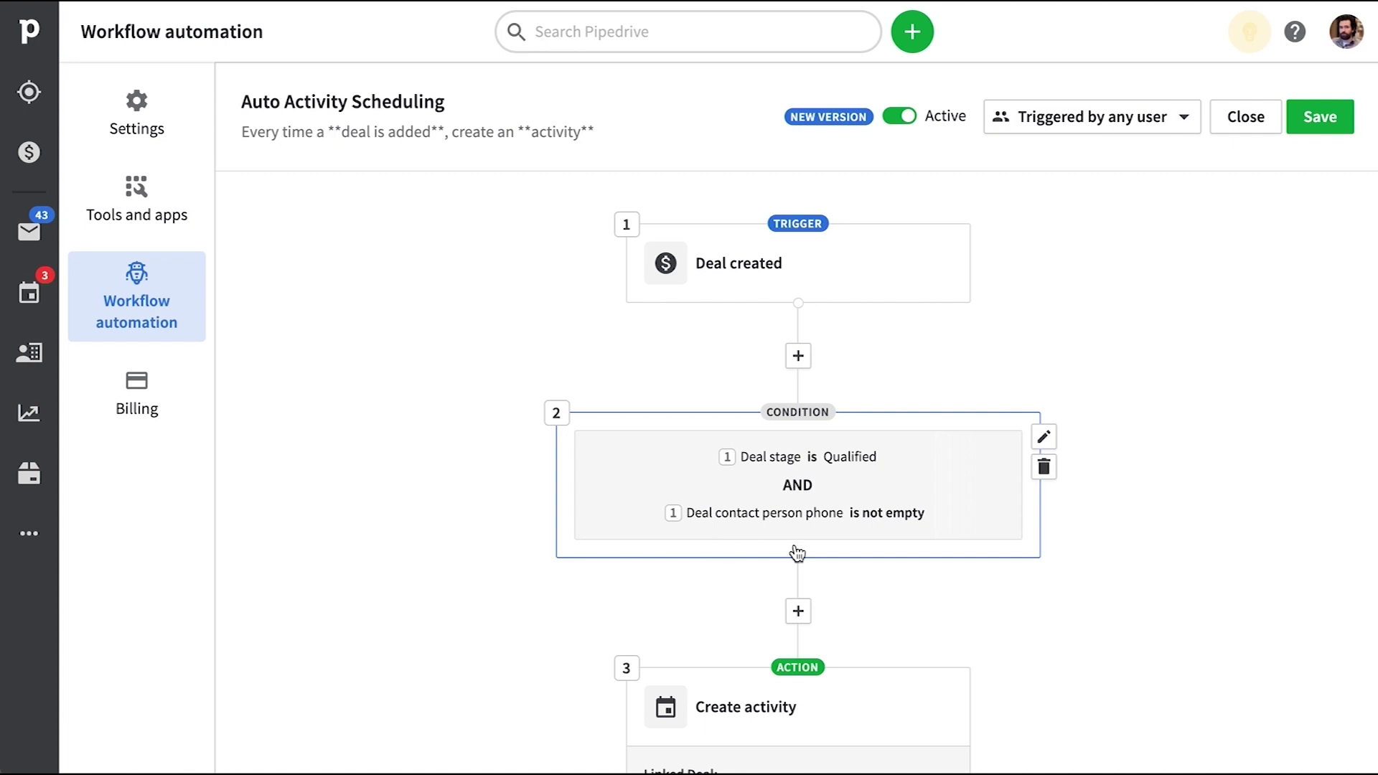
pyautogui.scroll(-5, 985, 516)
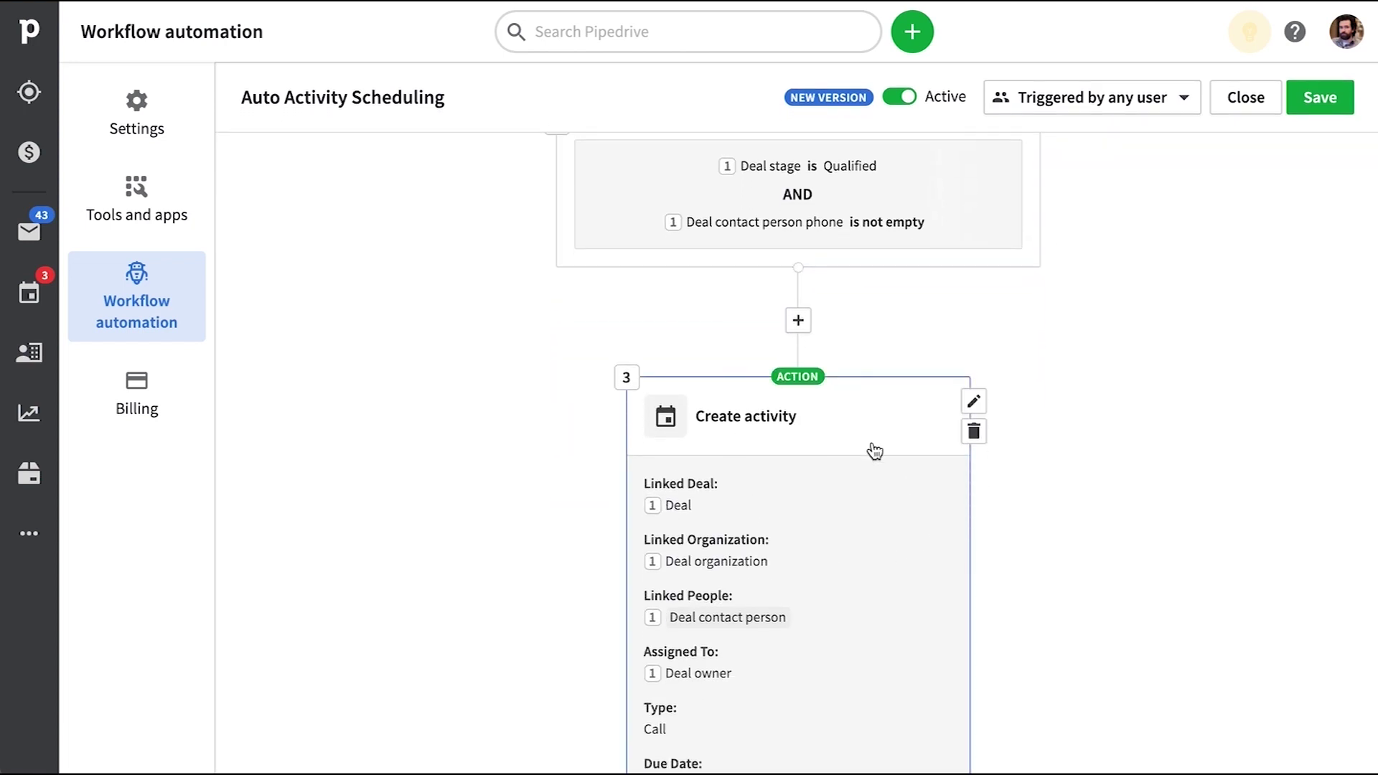
pyautogui.scroll(-10, 1094, 502)
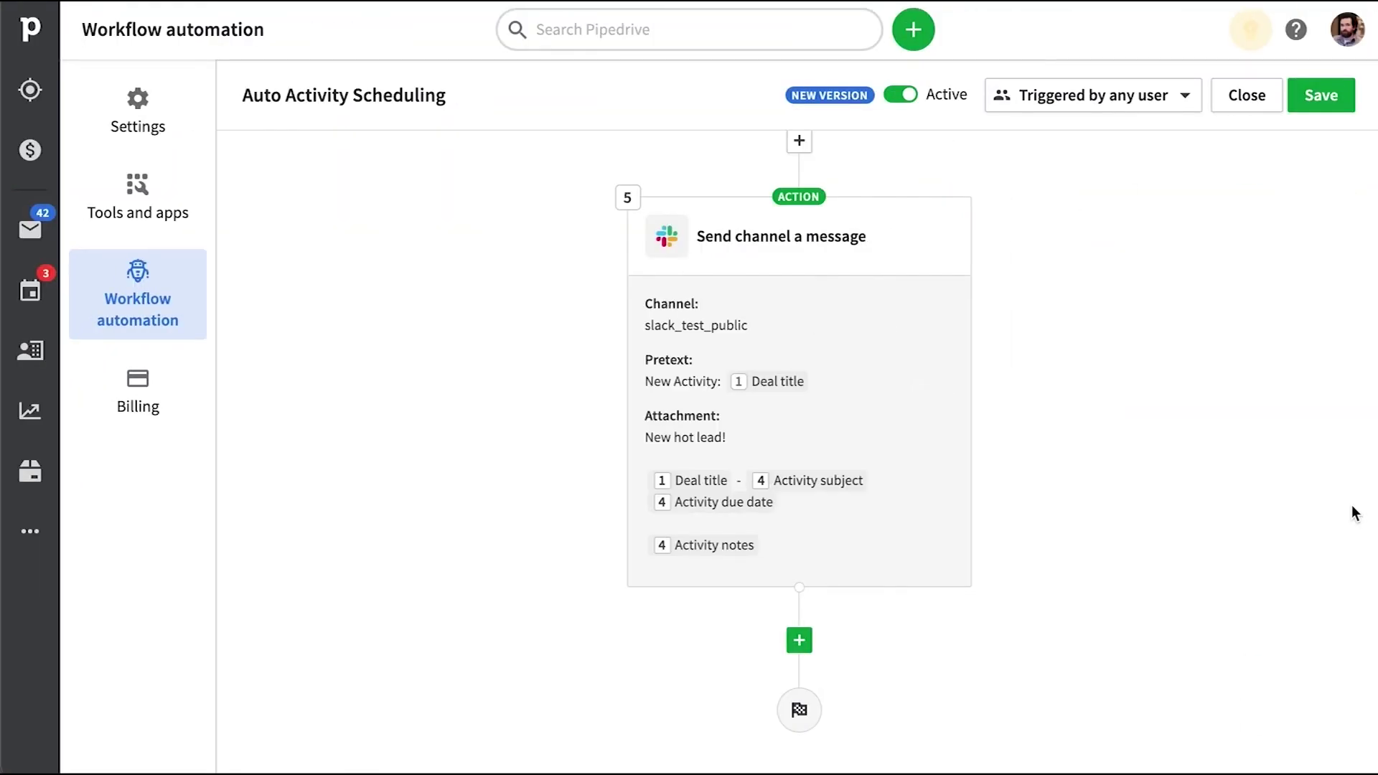
pyautogui.moveTo(809, 248)
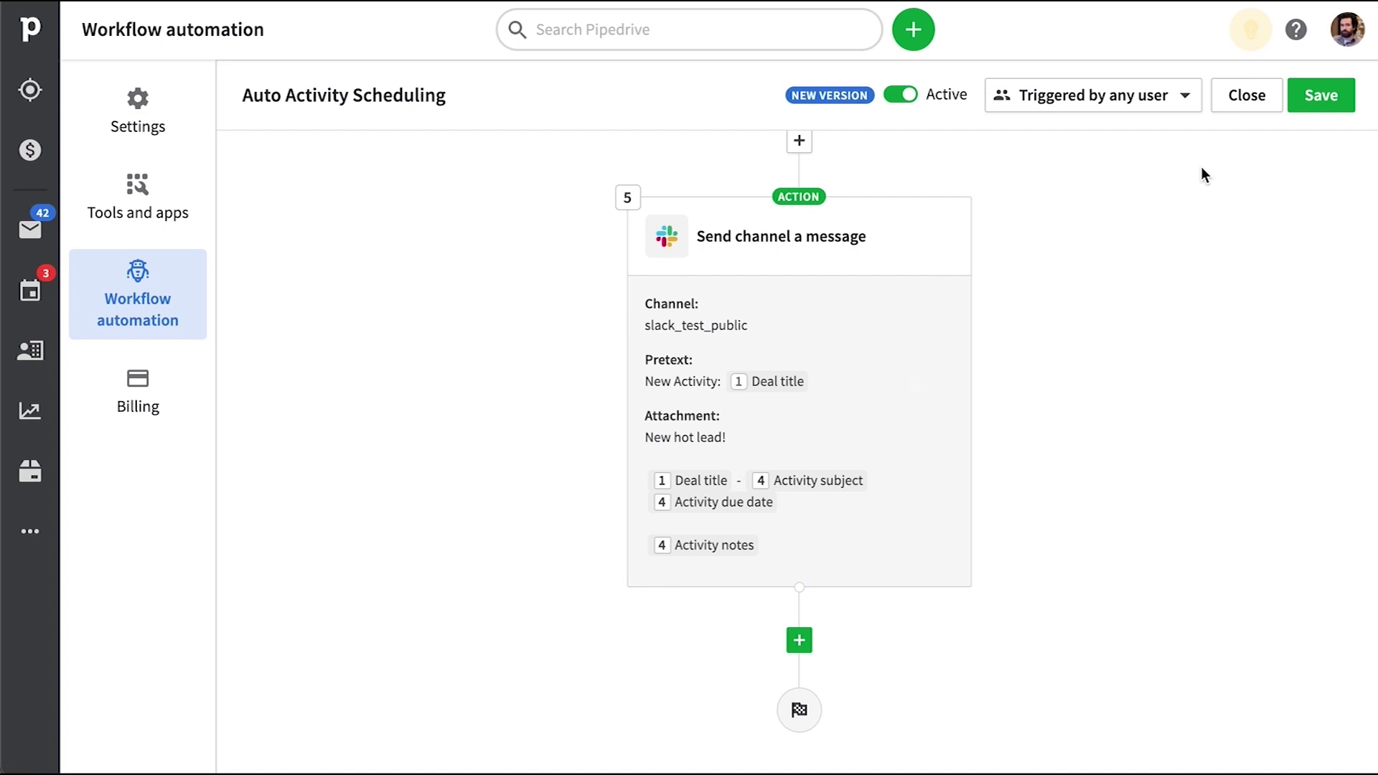